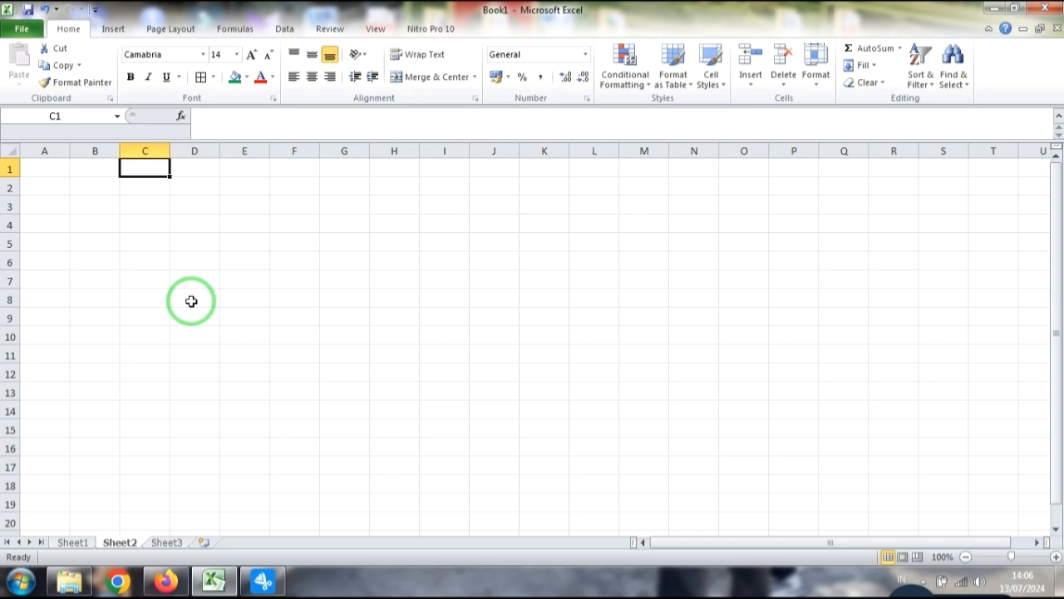
Enter the title LAPORAN KEUANGAN BULANAN in cell A1
left_click(167, 316)
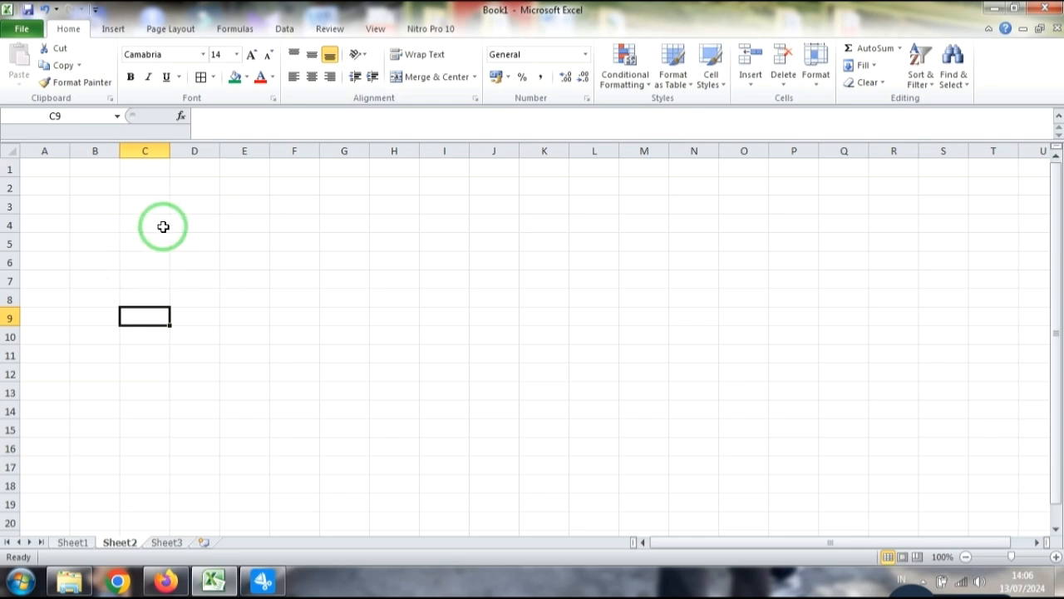
left_click(48, 172)
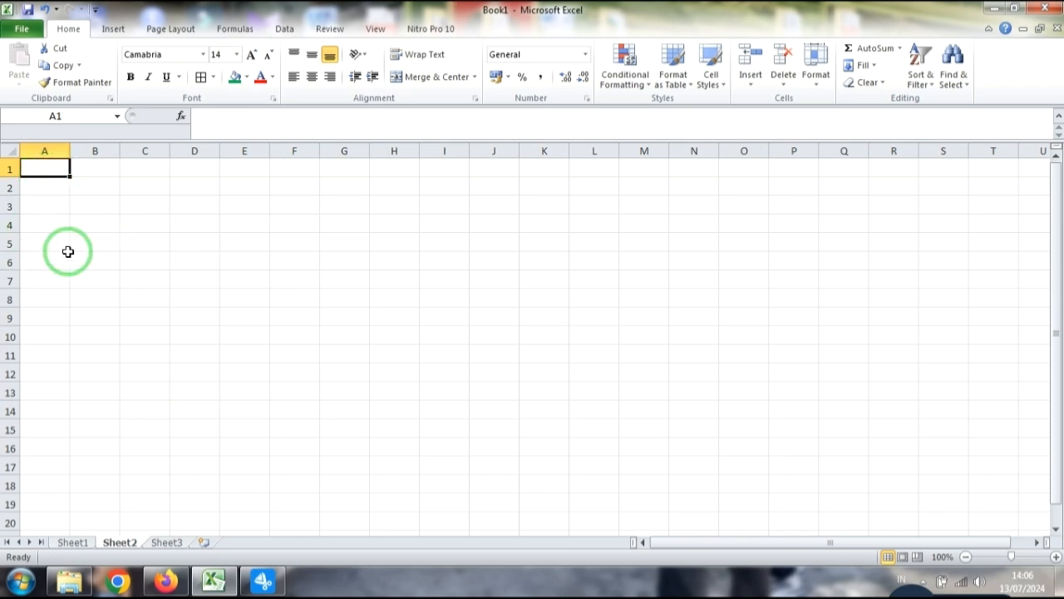
type("I")
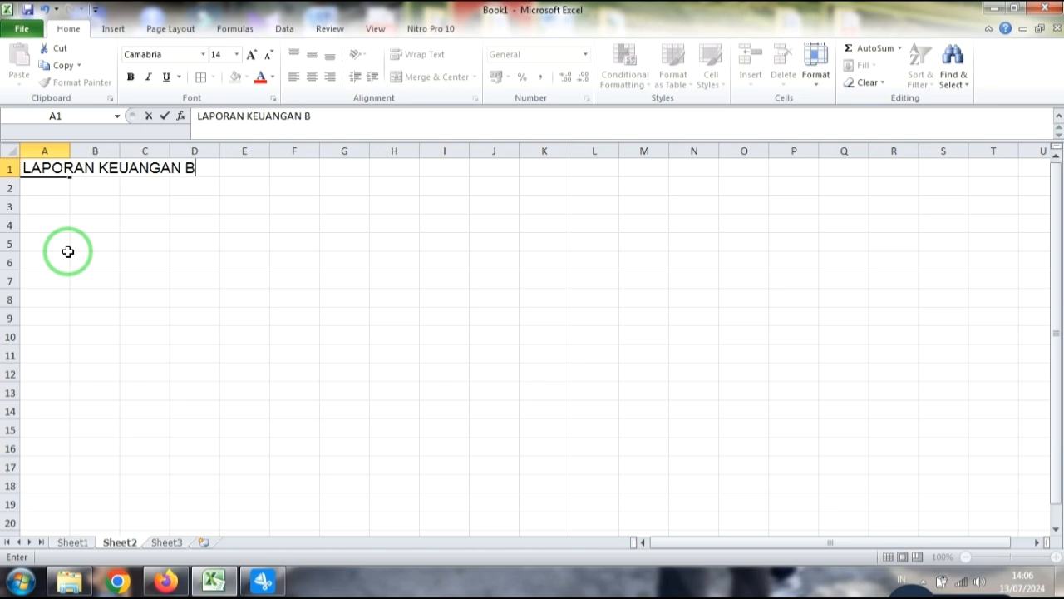
left_click(140, 243)
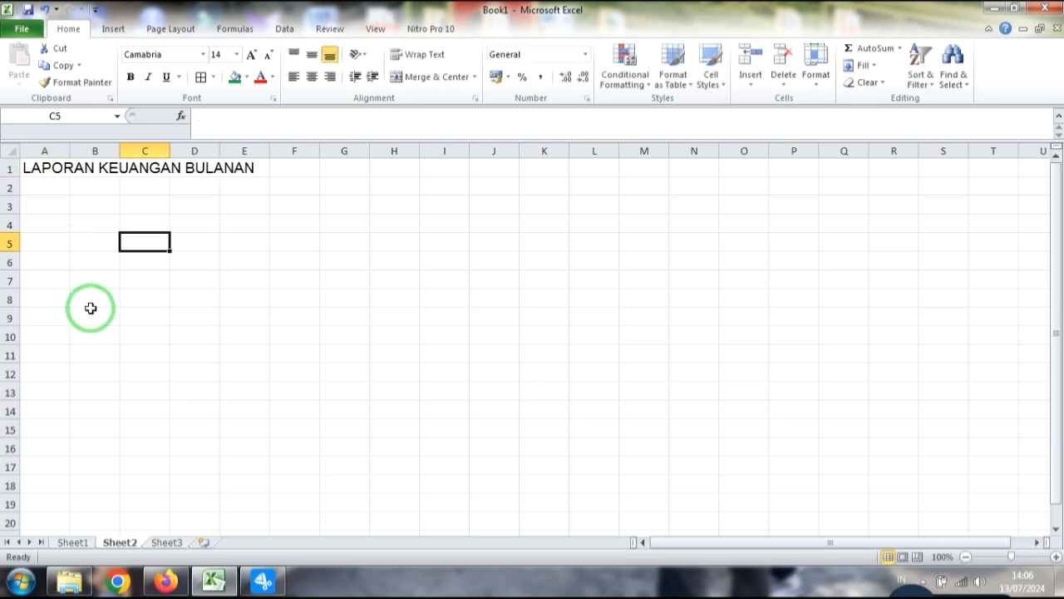
Enter the headings NO in A4 and TANGGAL in B4, and widen column B to fit its heading
left_click(39, 227)
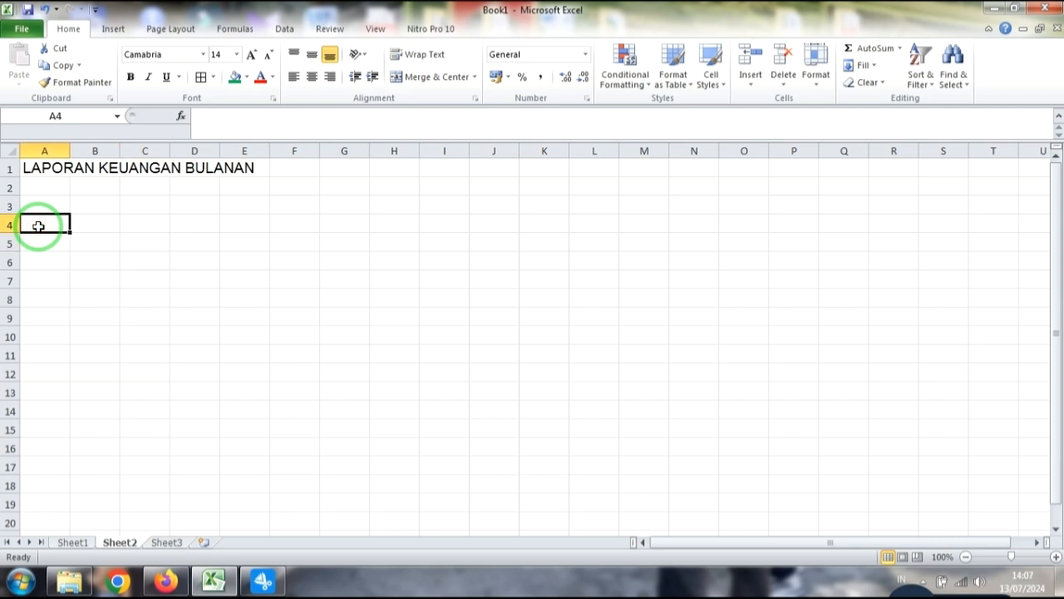
type("NO")
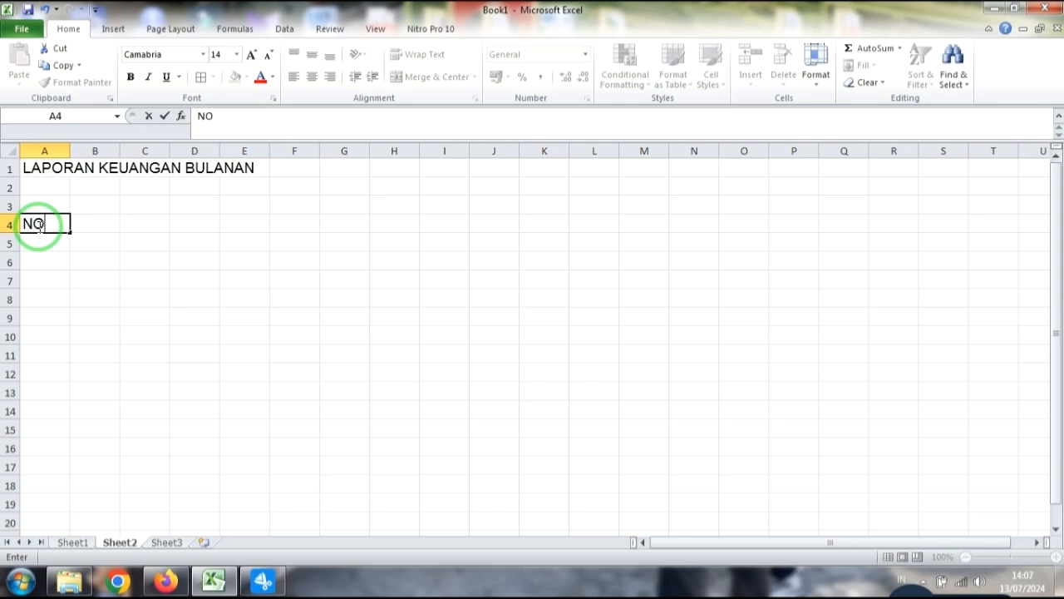
key("Tab")
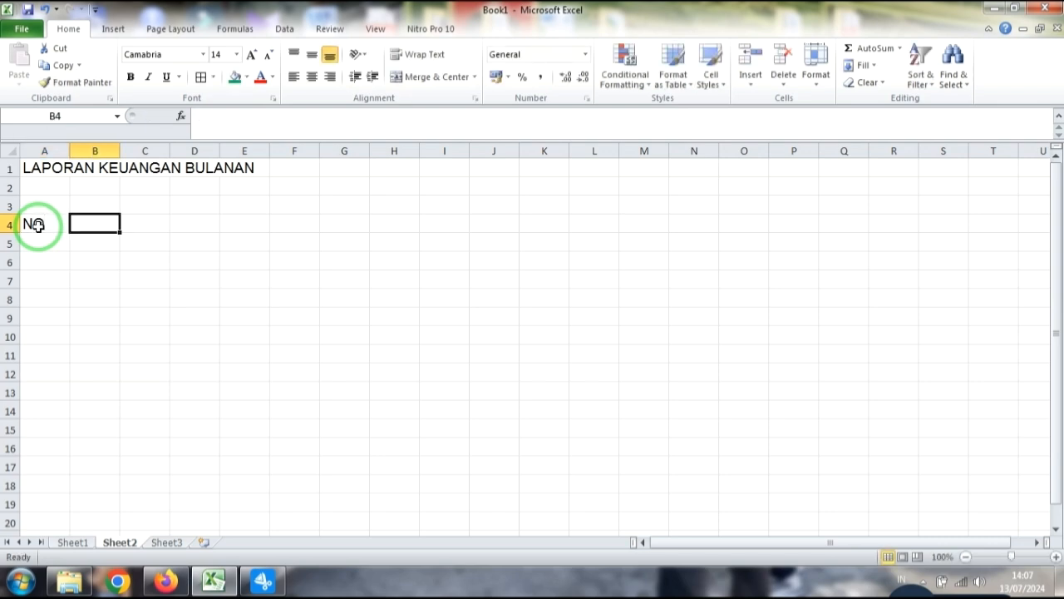
type("TANGGA")
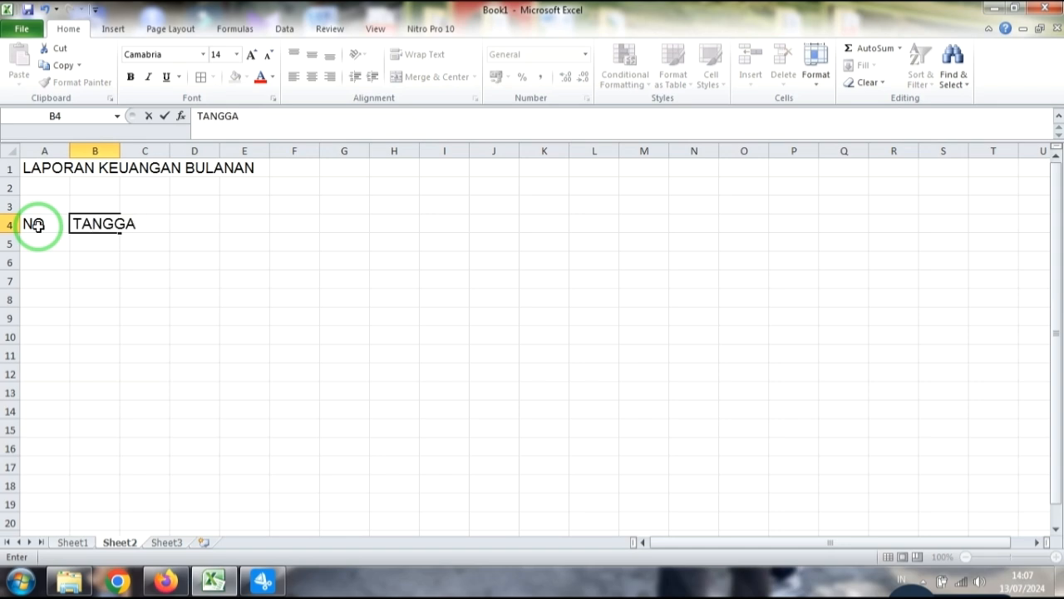
type("L")
left_click(102, 263)
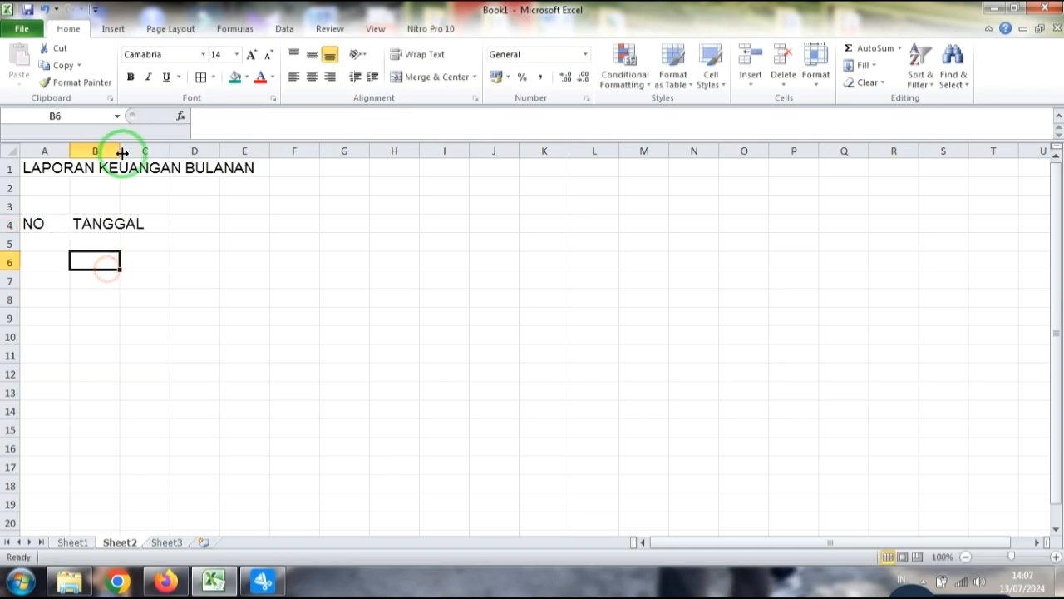
left_click_drag(120, 151, 169, 154)
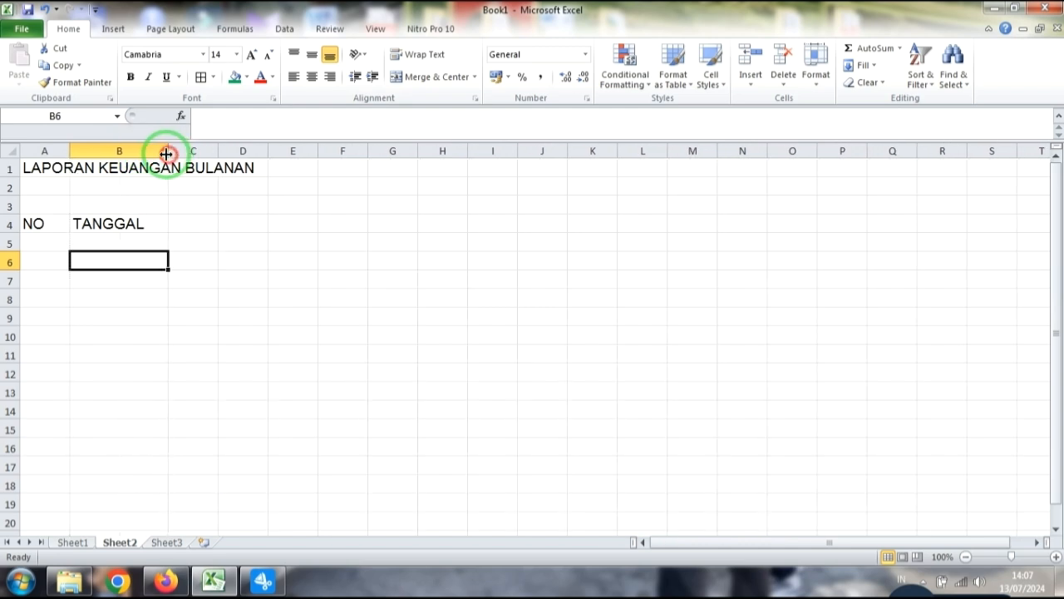
Enter the heading URAIAN in C4 and widen column C to roughly four times its width
left_click(183, 220)
type("U")
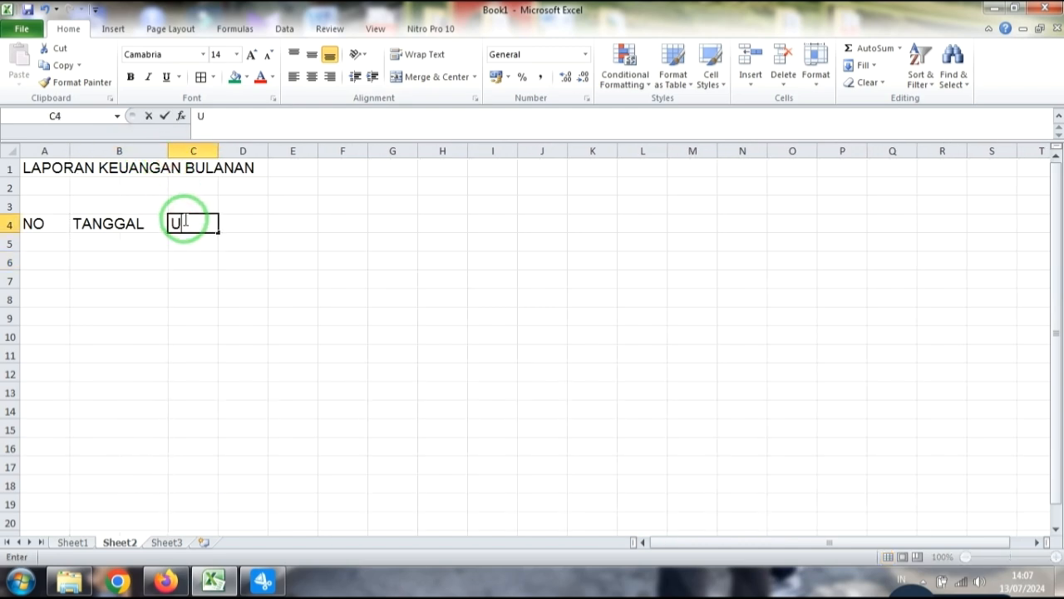
type("RAIAN")
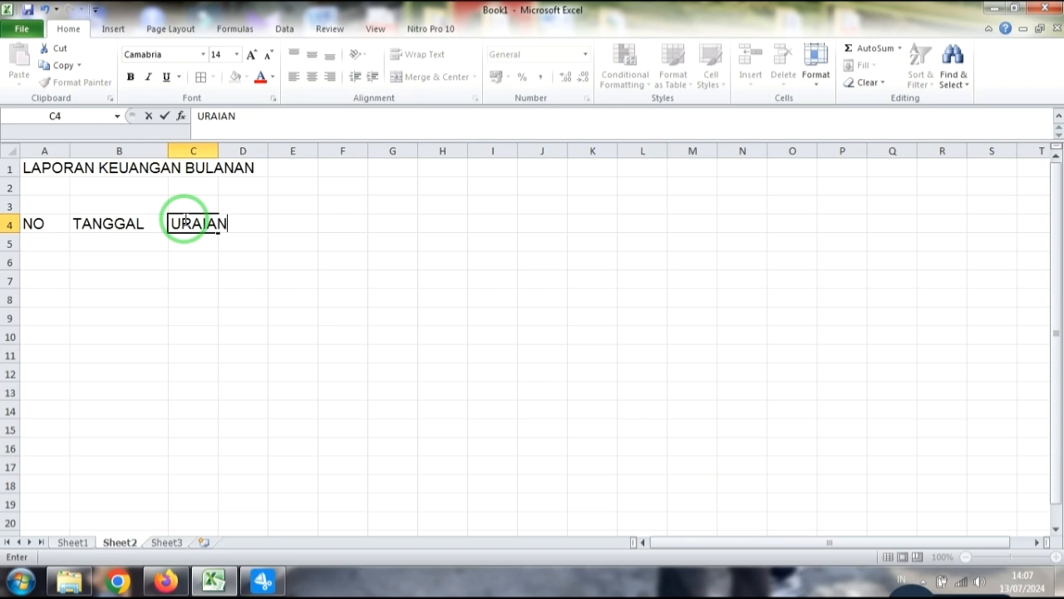
left_click(221, 260)
left_click_drag(218, 151, 385, 156)
Enter the heading DEBET in D4 and widen column D well beyond the heading text
left_click(386, 223)
left_click(449, 260)
left_click(402, 224)
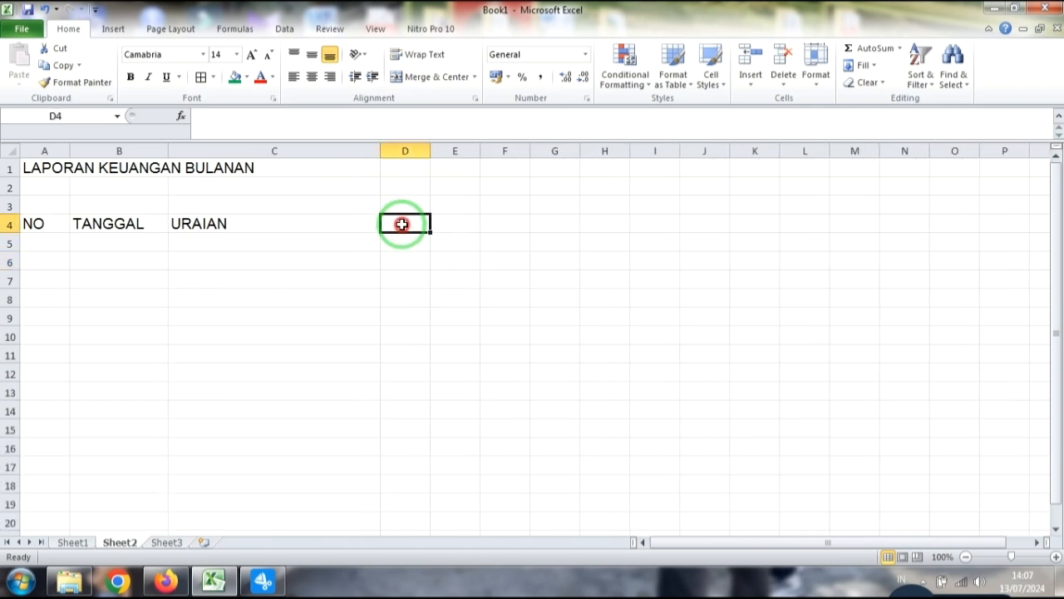
type("DEBET")
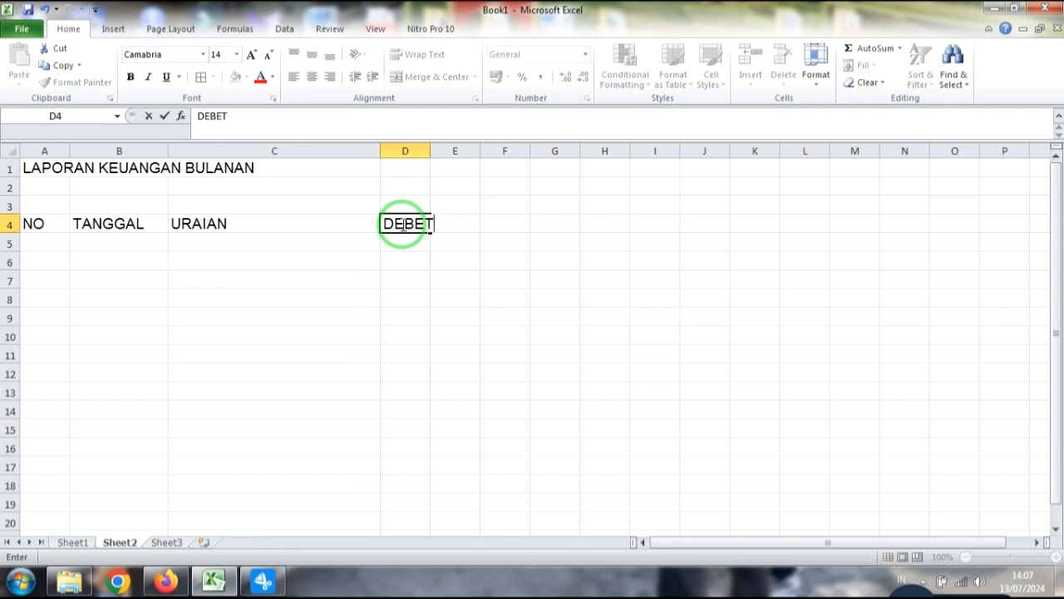
left_click(470, 314)
left_click_drag(430, 151, 512, 178)
Enter the heading KREDIT in E4 and widen column E to about the width of column D
left_click(540, 222)
type("K")
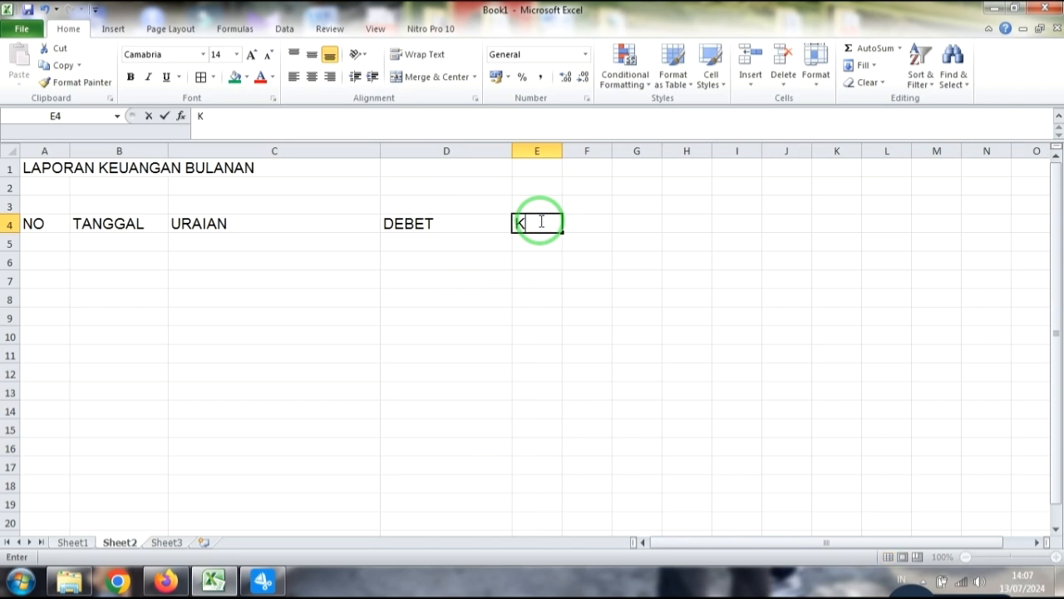
type("REDIT")
left_click(573, 318)
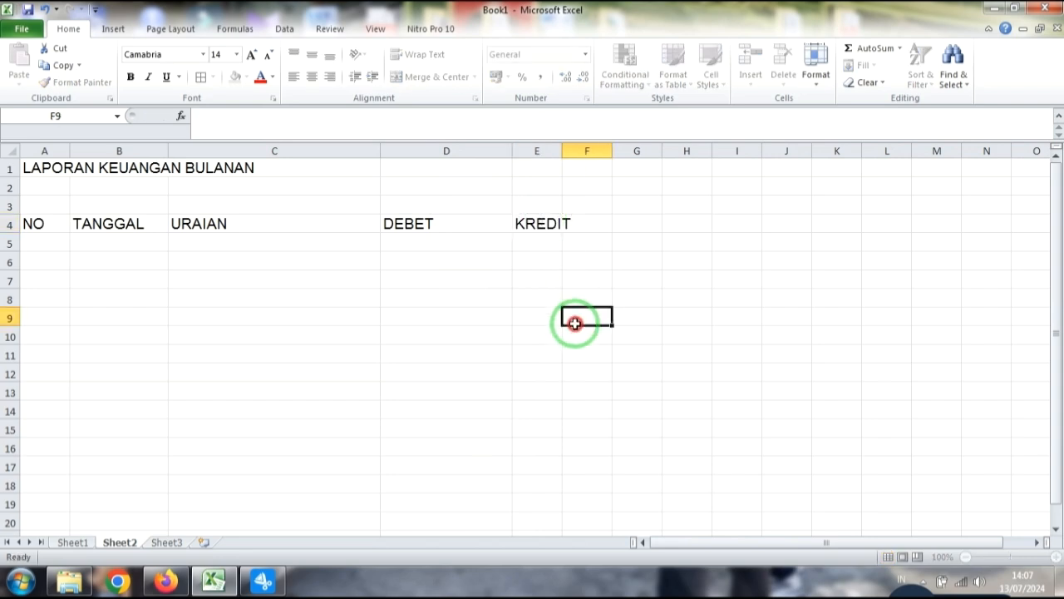
left_click_drag(564, 152, 641, 169)
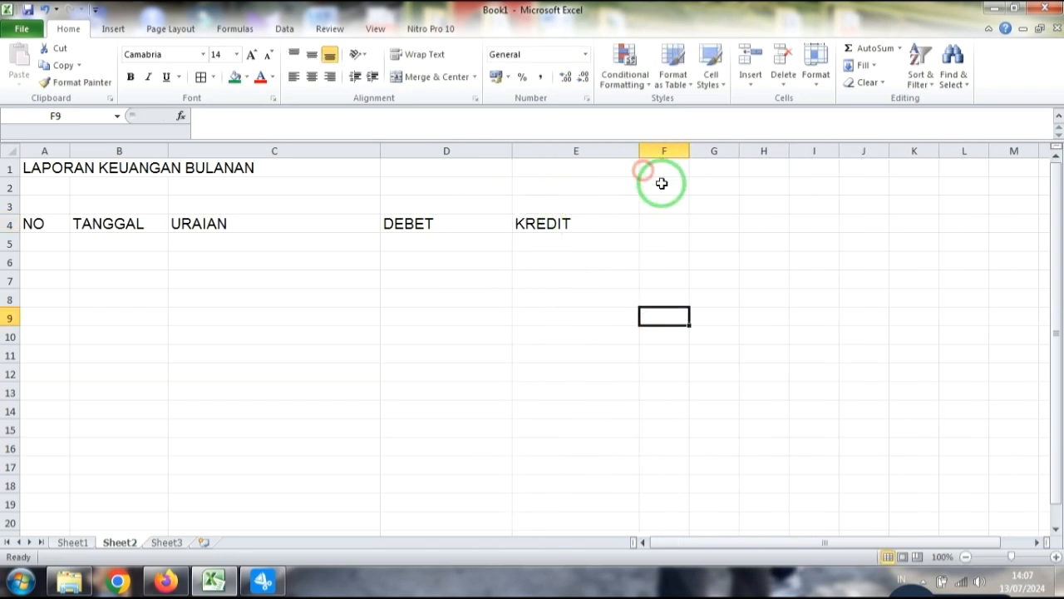
Enter the heading SALDO in F4 and widen column F to about the width of column D
left_click(670, 219)
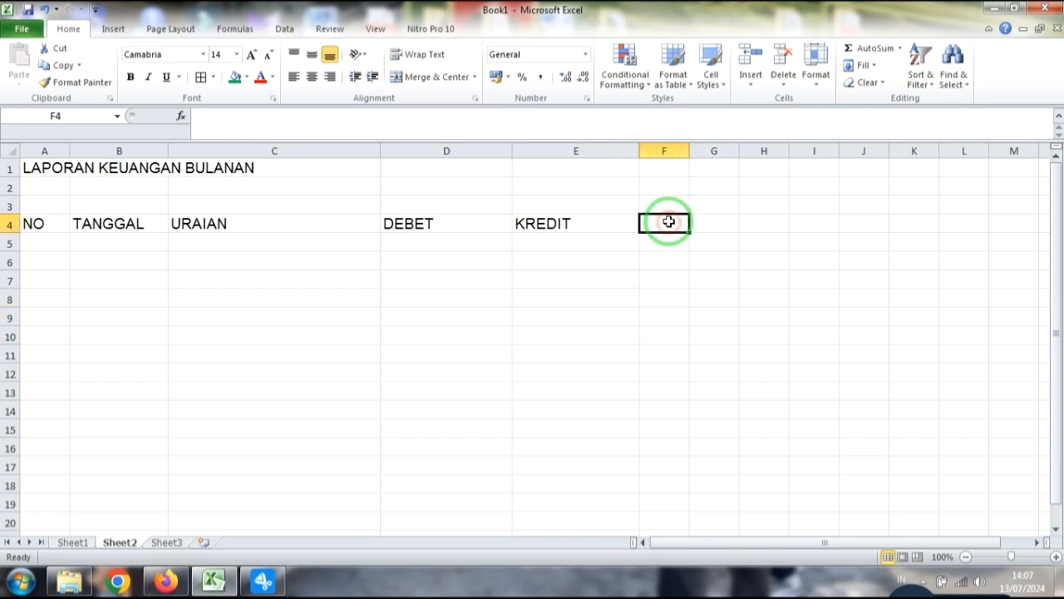
type("SALDO")
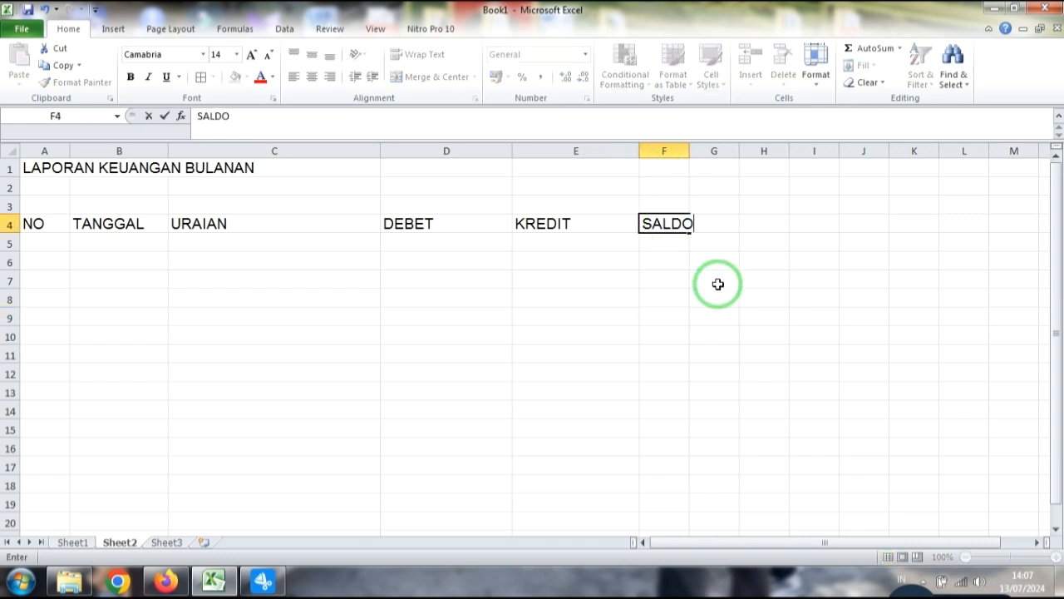
left_click(718, 281)
left_click_drag(689, 152, 775, 167)
left_click(623, 318)
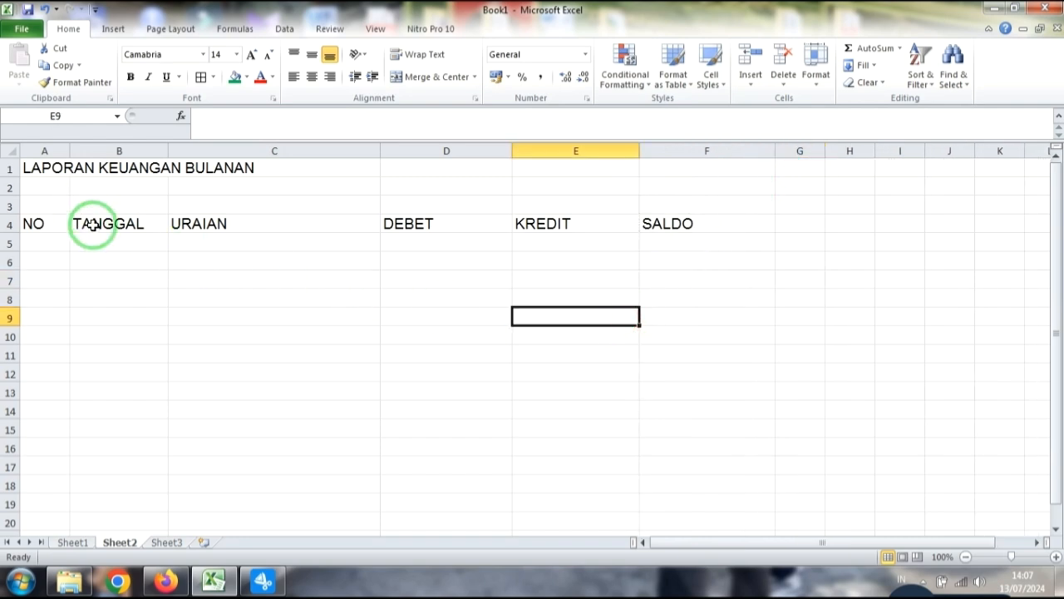
Center the headings in A4:F4 horizontally and vertically, and make row 4 about one and a half times as tall
left_click(44, 223)
left_click_drag(43, 224, 683, 224)
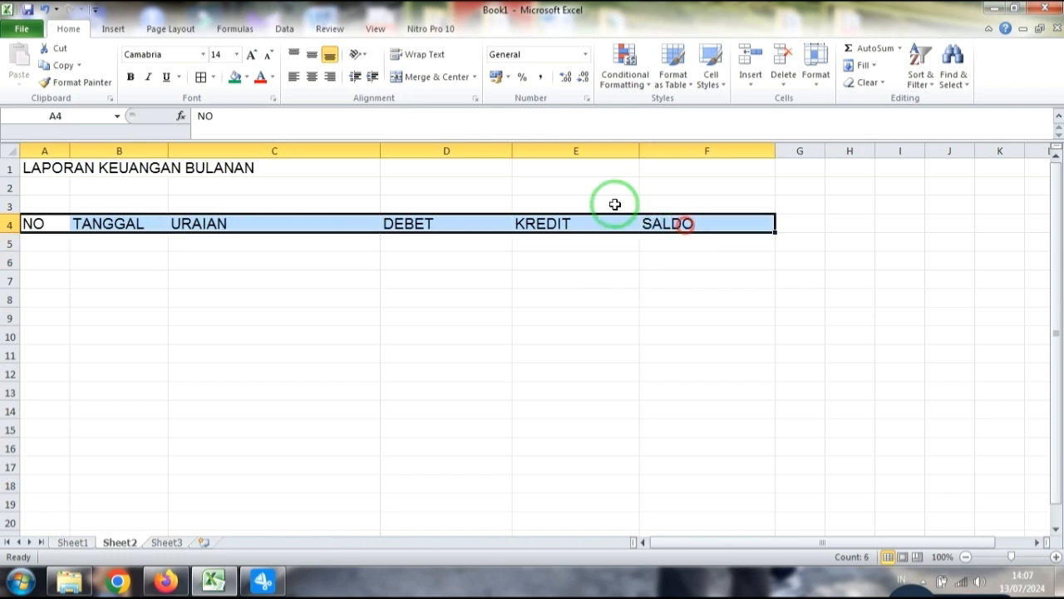
left_click(312, 78)
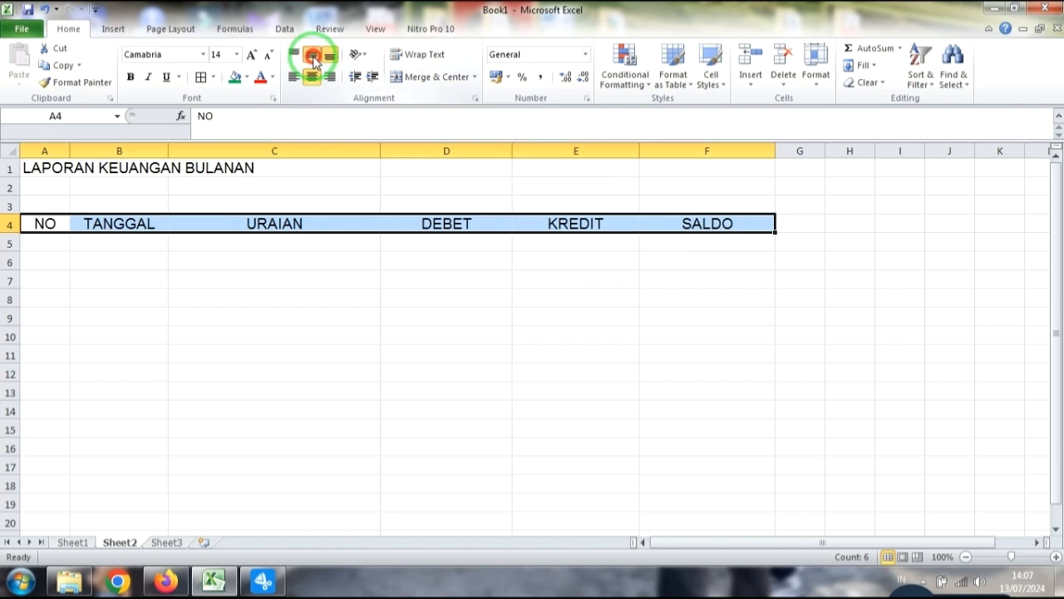
left_click(134, 300)
left_click_drag(9, 231, 9, 243)
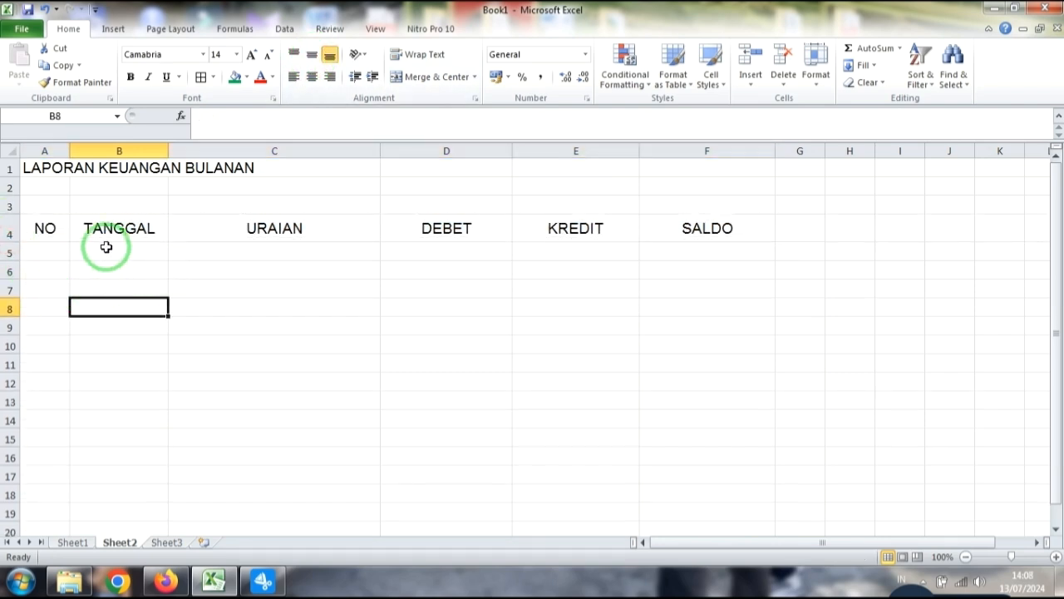
left_click(228, 291)
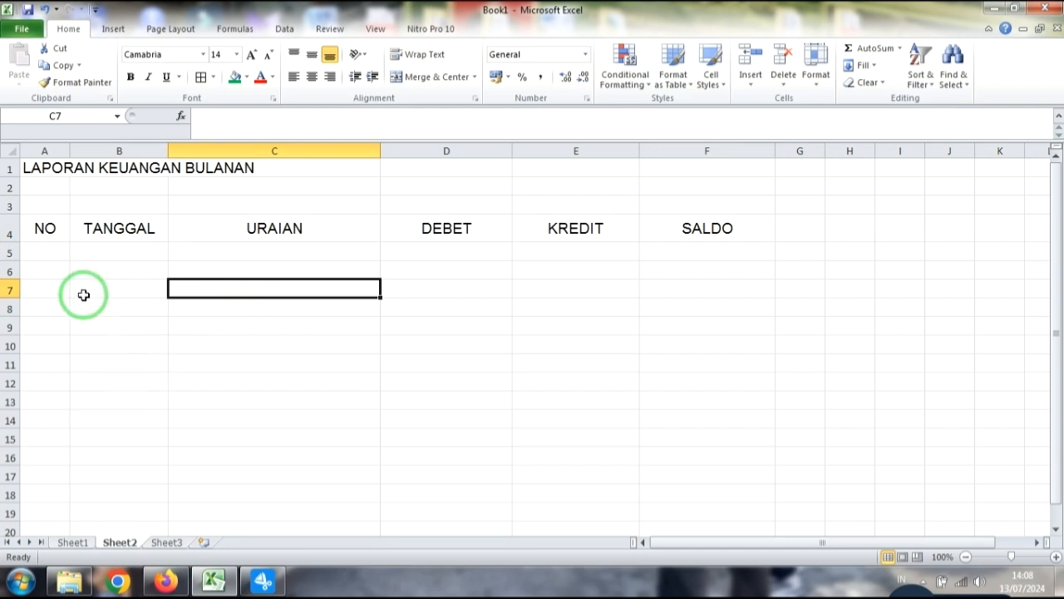
Fill the heading cells A4:F4 with the standard green color
left_click_drag(45, 228, 680, 229)
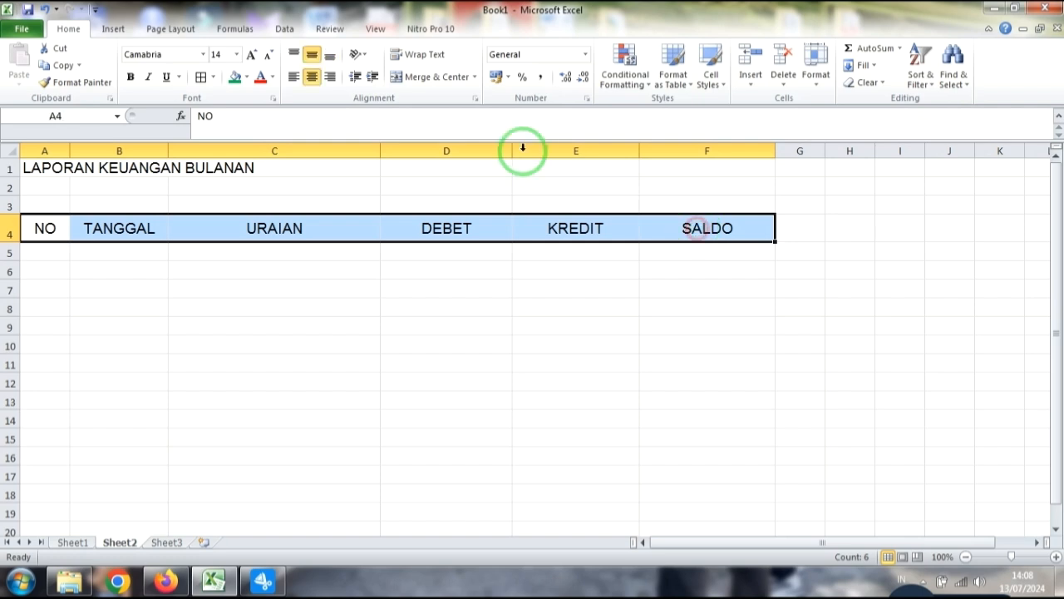
left_click(245, 79)
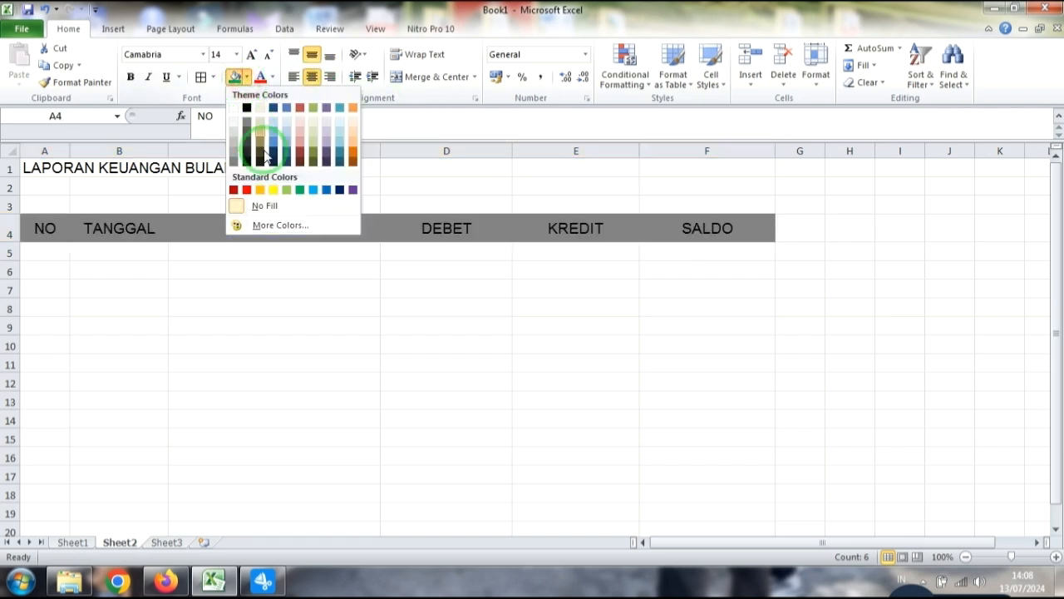
left_click(300, 195)
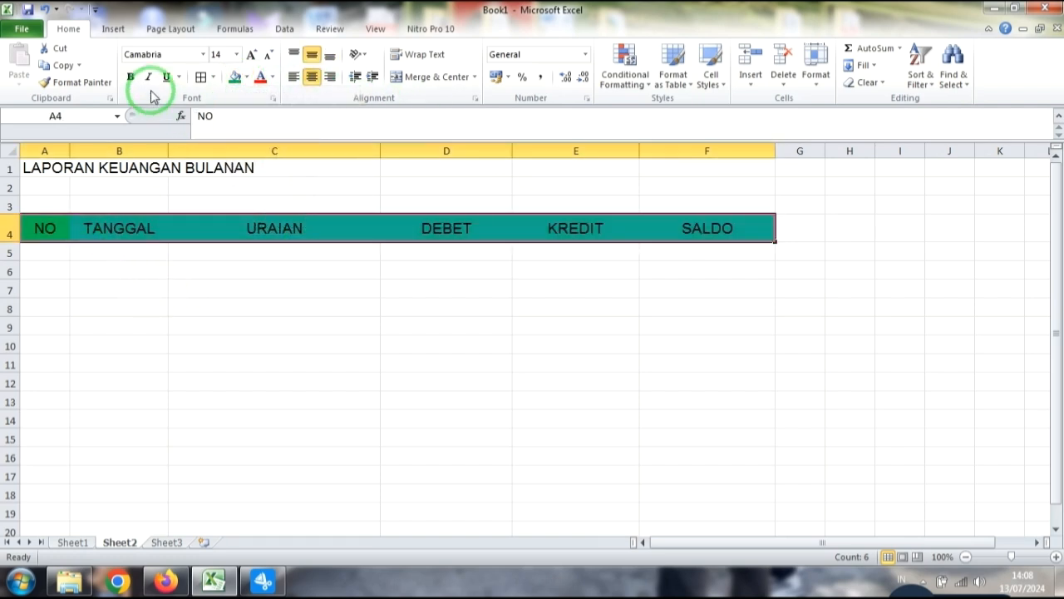
left_click(172, 305)
Make the headings in A4:F4 bold
left_click_drag(45, 231, 686, 228)
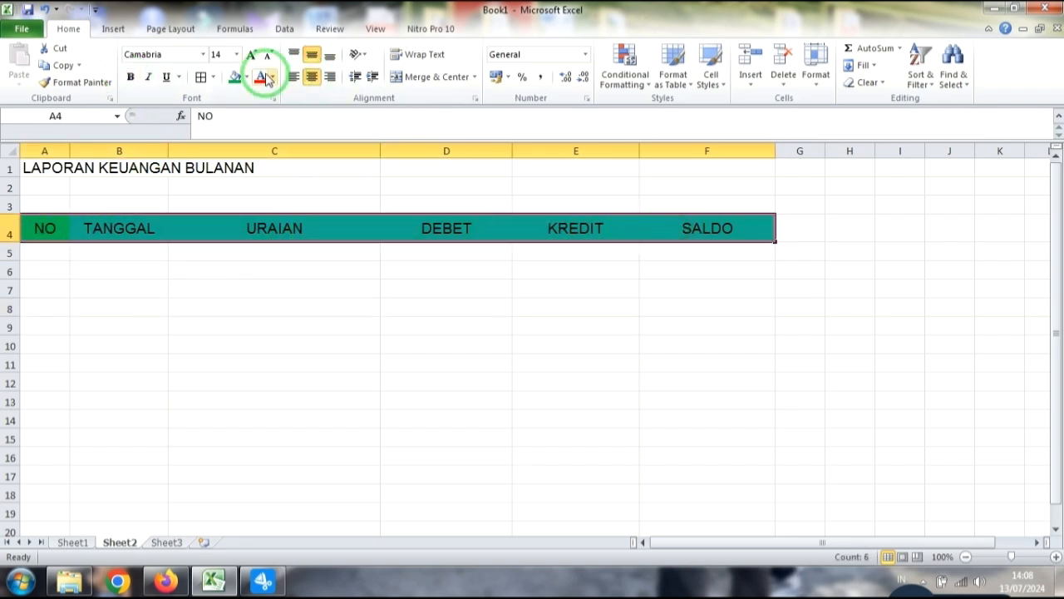
left_click(131, 76)
left_click(193, 308)
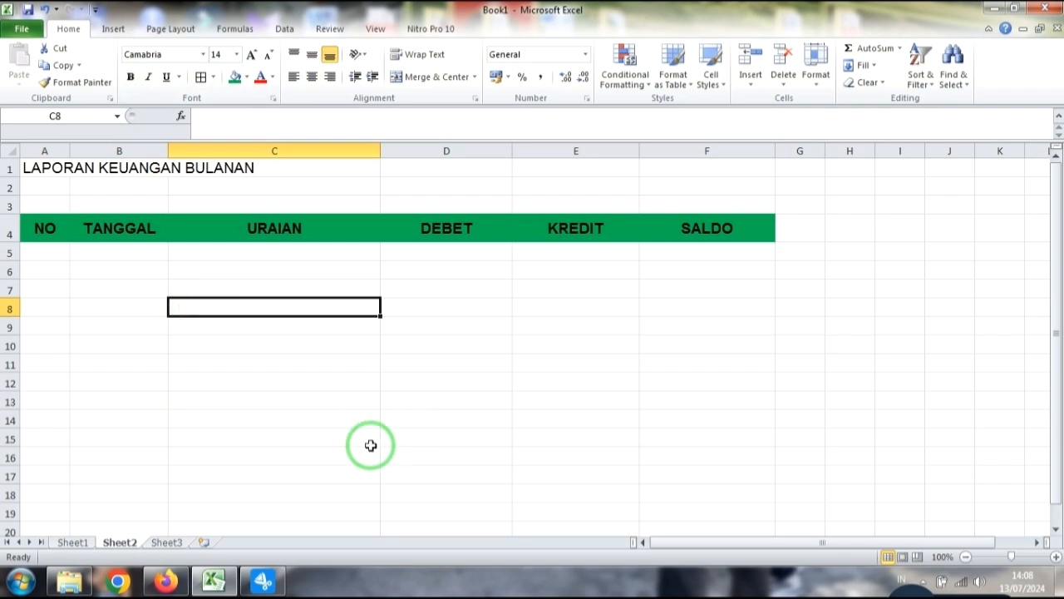
Number the rows under NO from 1 to 10 in A5:A14 by extending a 1, 2 series
left_click_drag(45, 253, 71, 404)
left_click(139, 376)
left_click(53, 254)
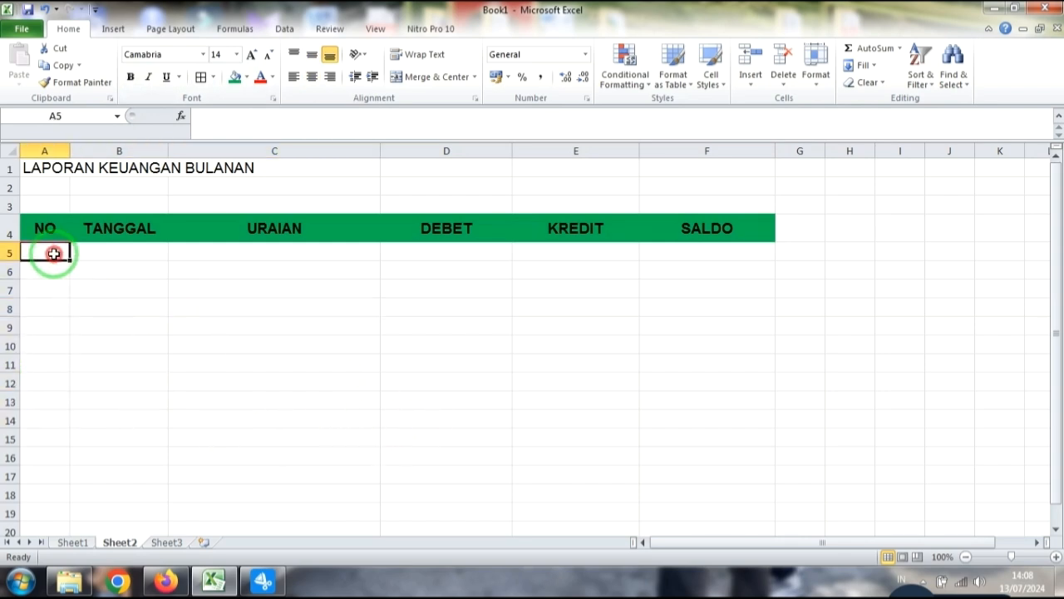
type("1")
key("Return")
type("2")
key("Return")
left_click(53, 254)
left_click_drag(55, 265, 59, 429)
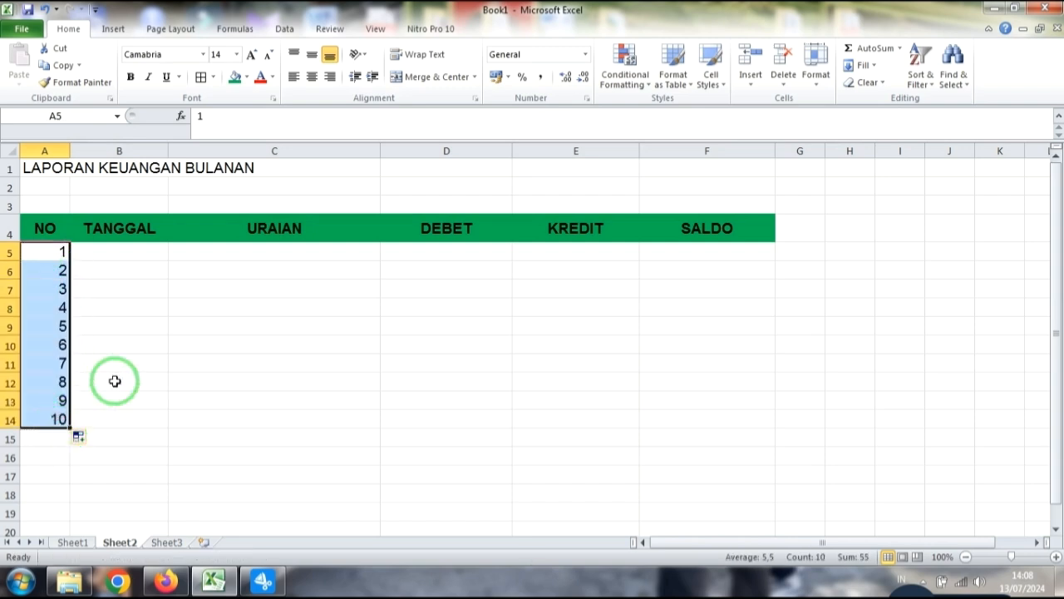
Center the row numbers in A5:A14 horizontally and vertically
left_click(312, 77)
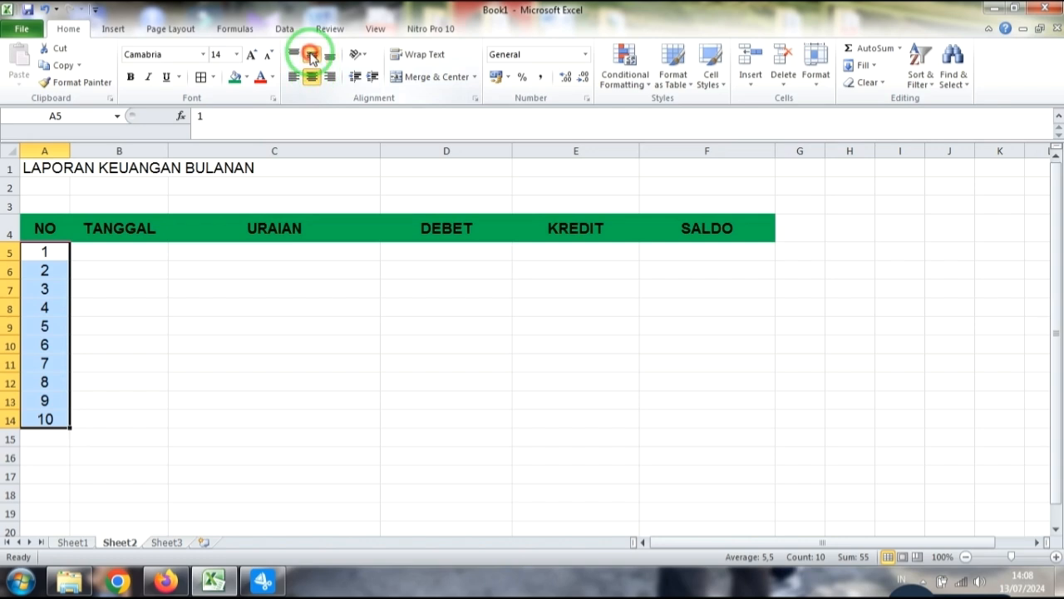
left_click_drag(142, 333, 147, 343)
left_click(173, 401)
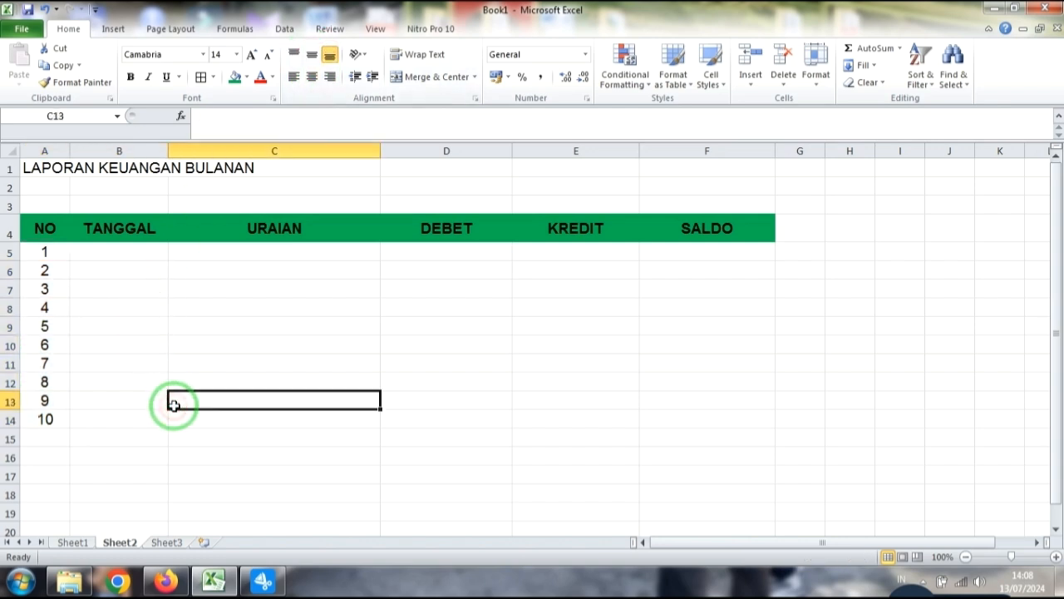
left_click(204, 381)
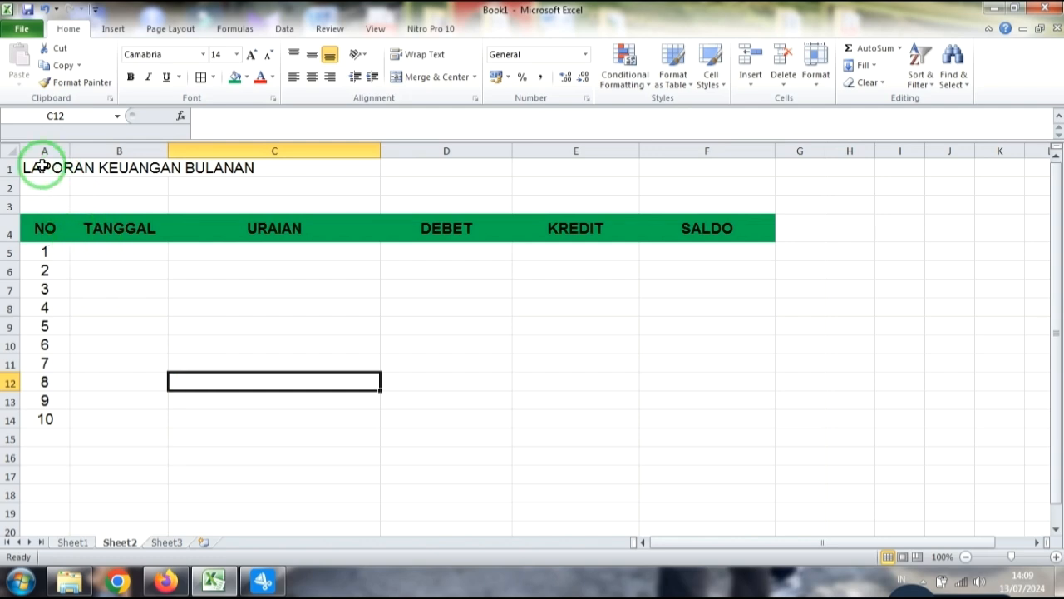
Merge and center the title LAPORAN KEUANGAN BULANAN across A1:F1, formatting it bold at font size 16
left_click_drag(33, 165, 761, 169)
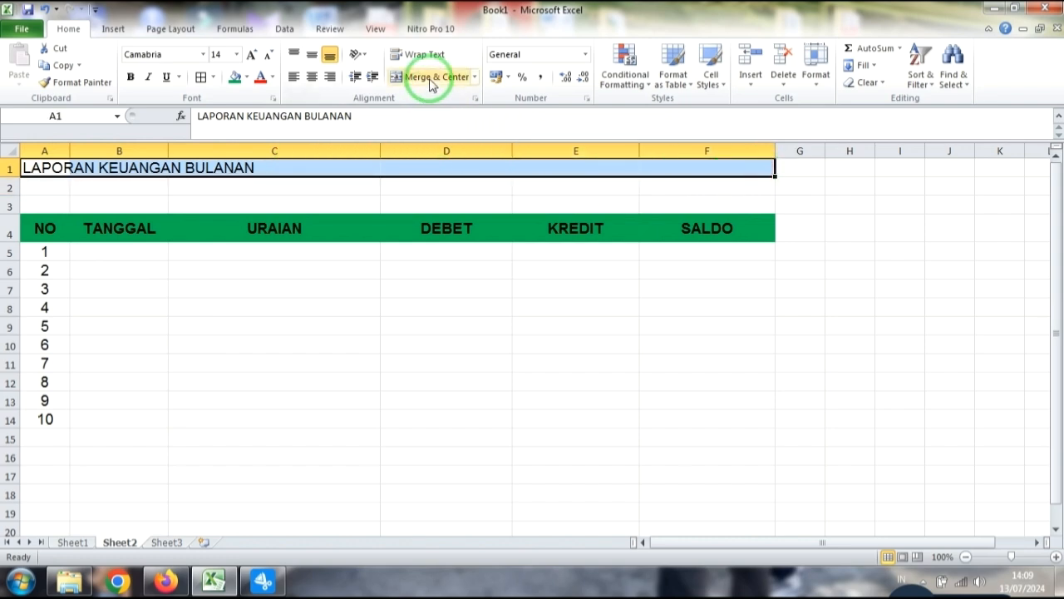
left_click(431, 80)
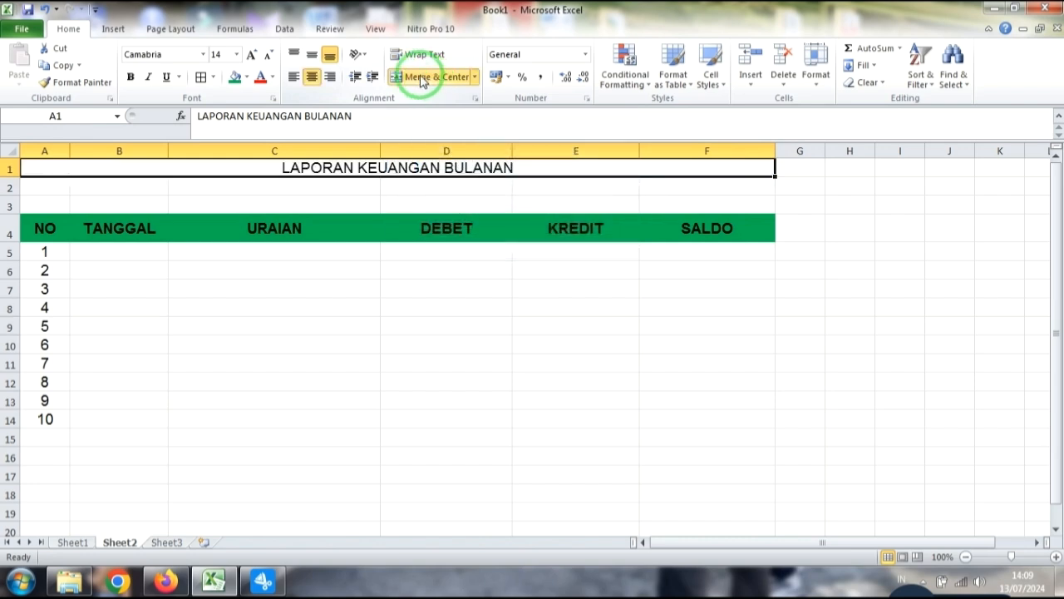
left_click(130, 77)
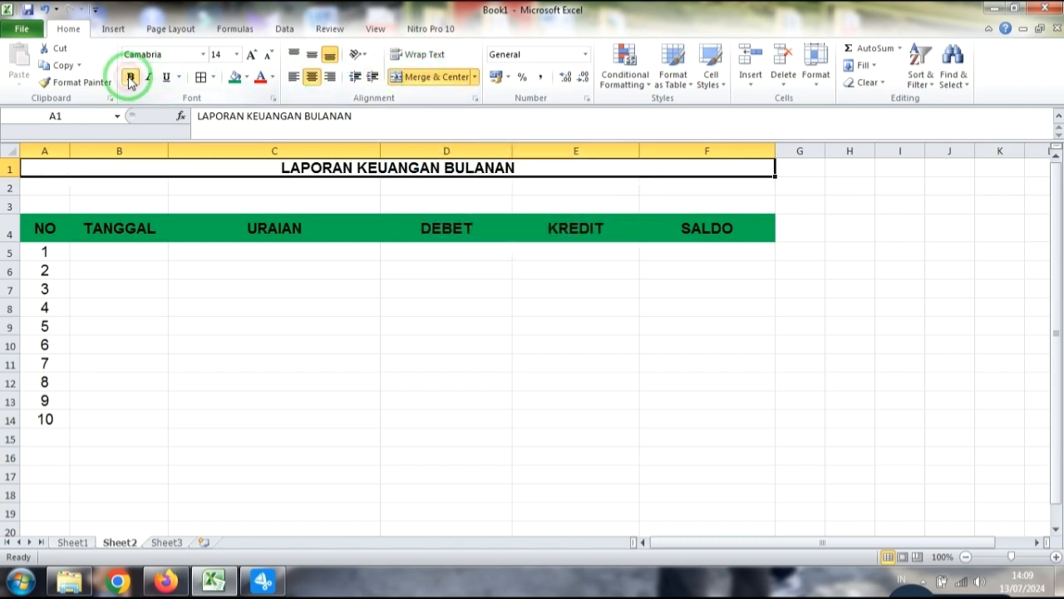
left_click(237, 54)
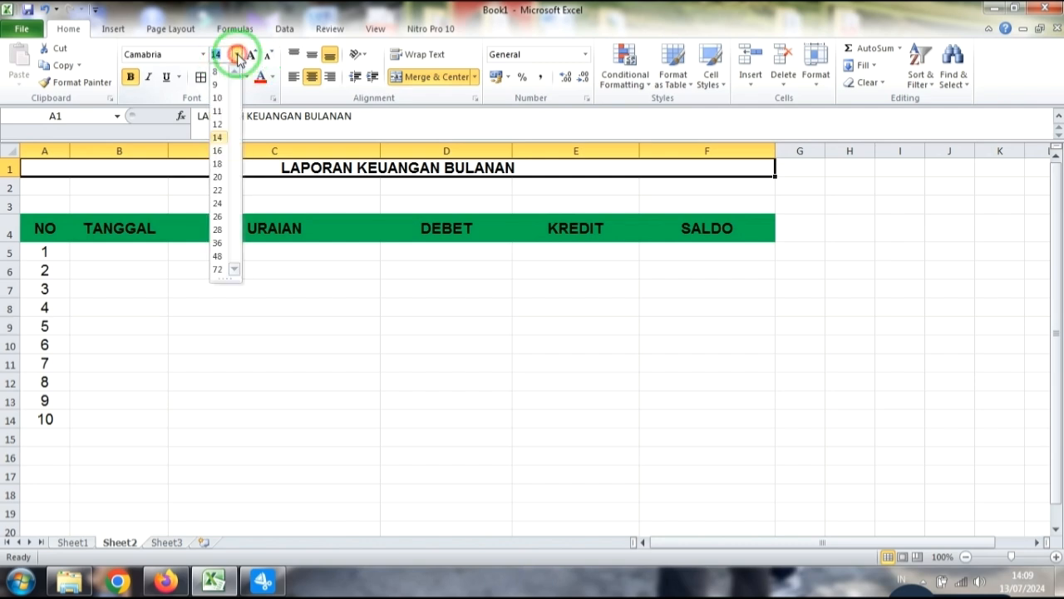
left_click(217, 138)
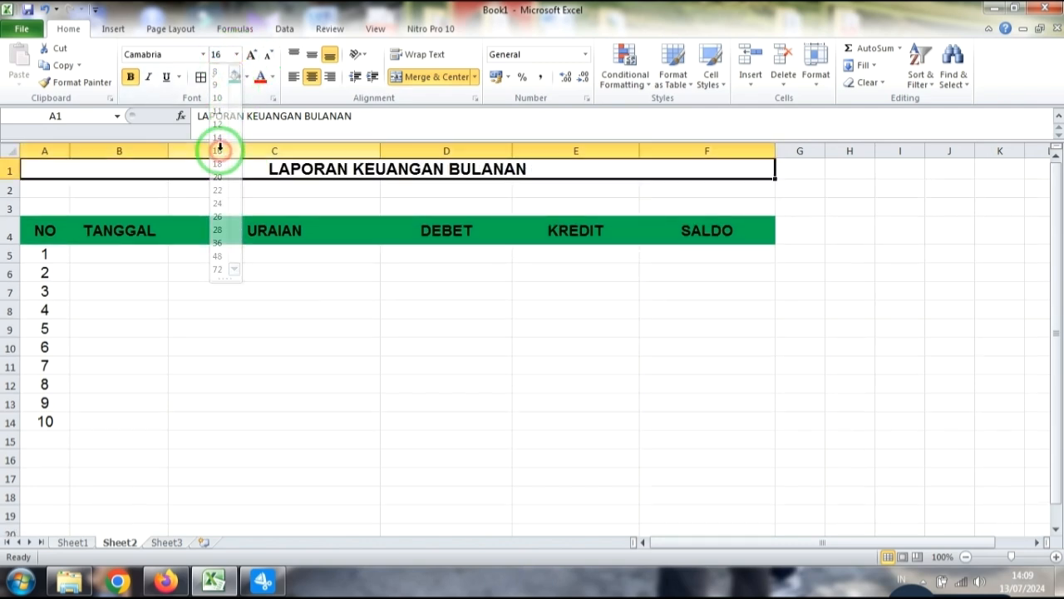
left_click(355, 347)
left_click(280, 420)
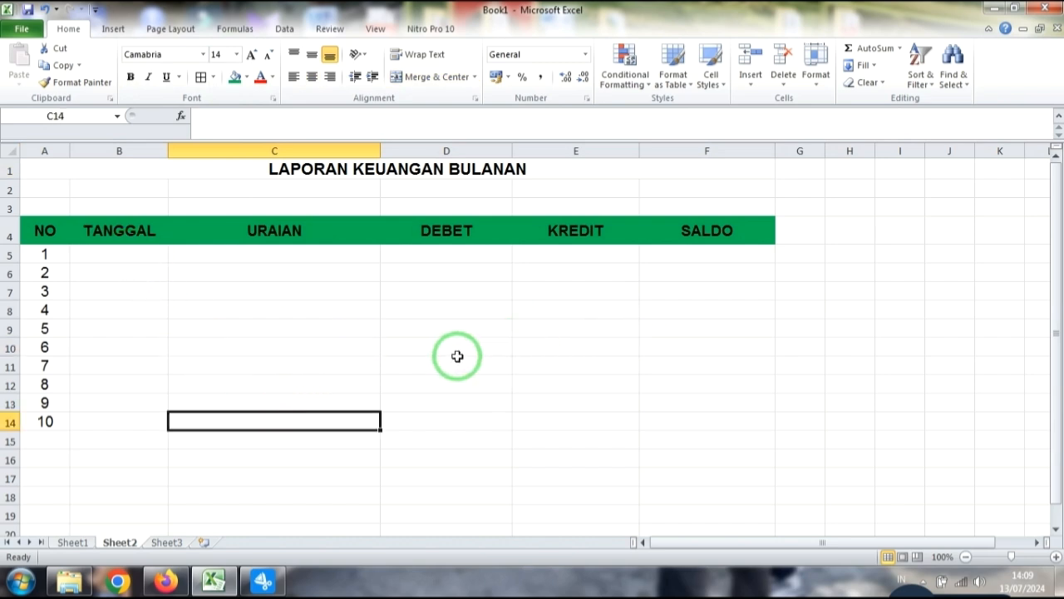
Enter the label Periode in B3 and the period Januari 2023 in C3
left_click(100, 205)
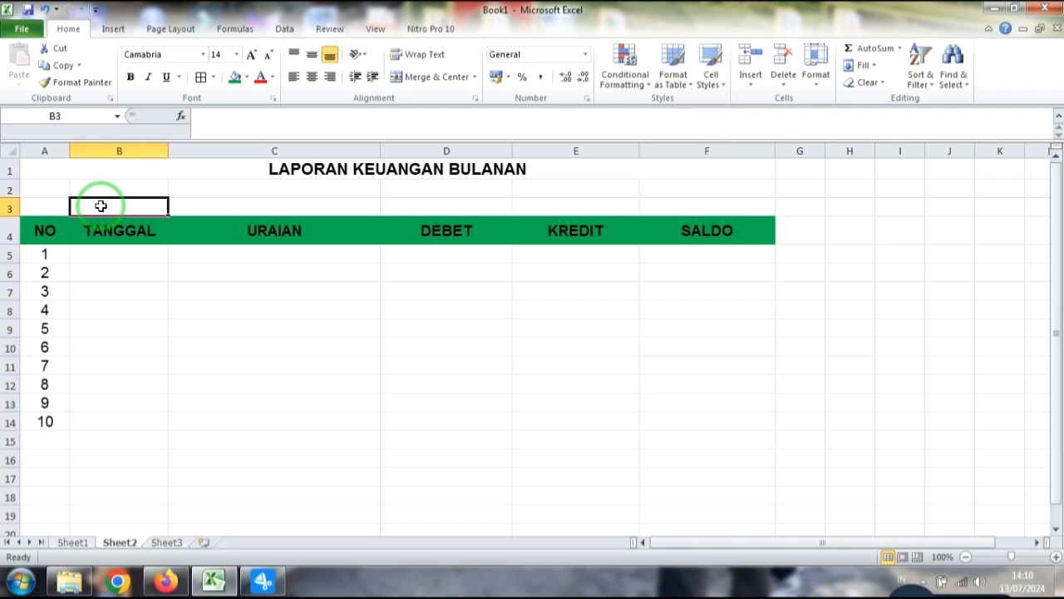
type("Periode")
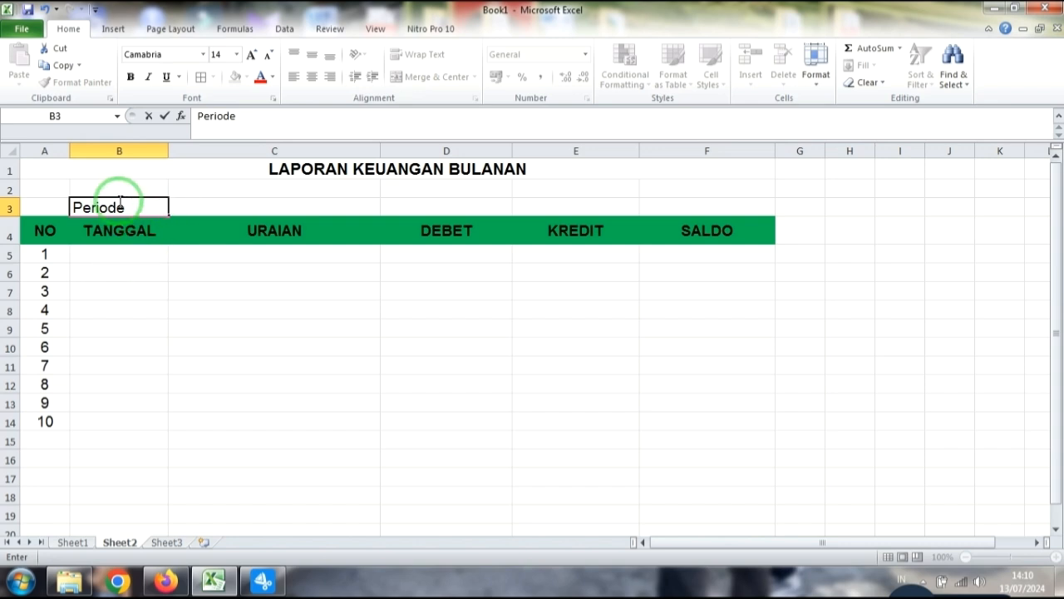
left_click(185, 207)
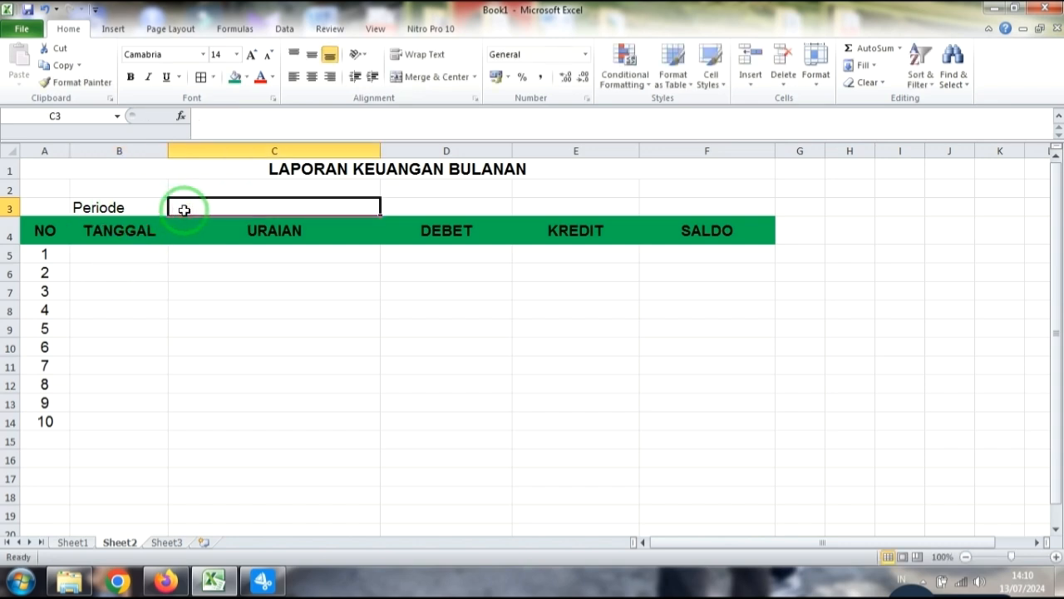
type("Januari")
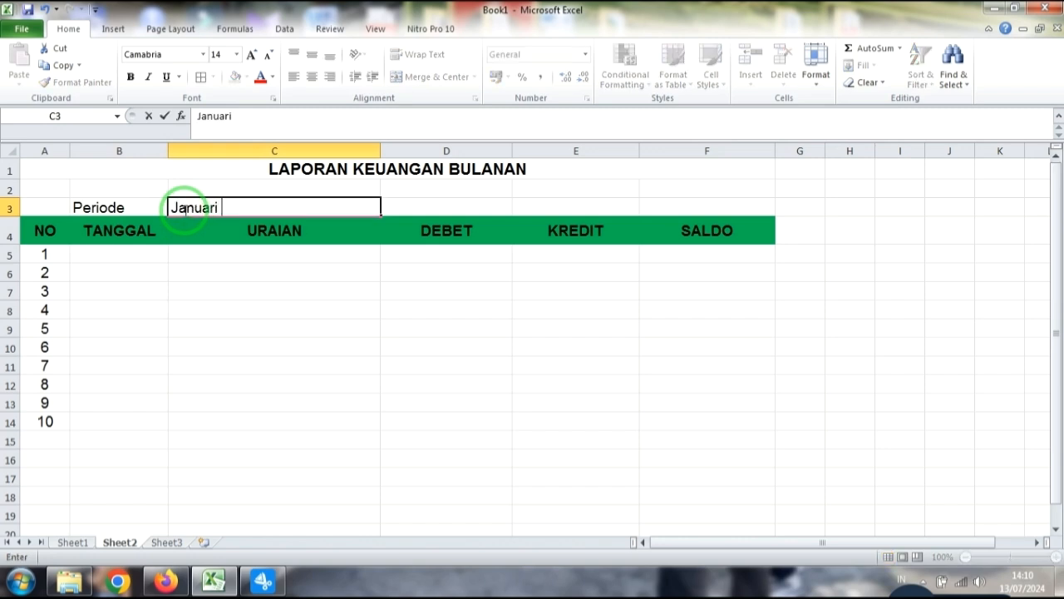
type(" 2023")
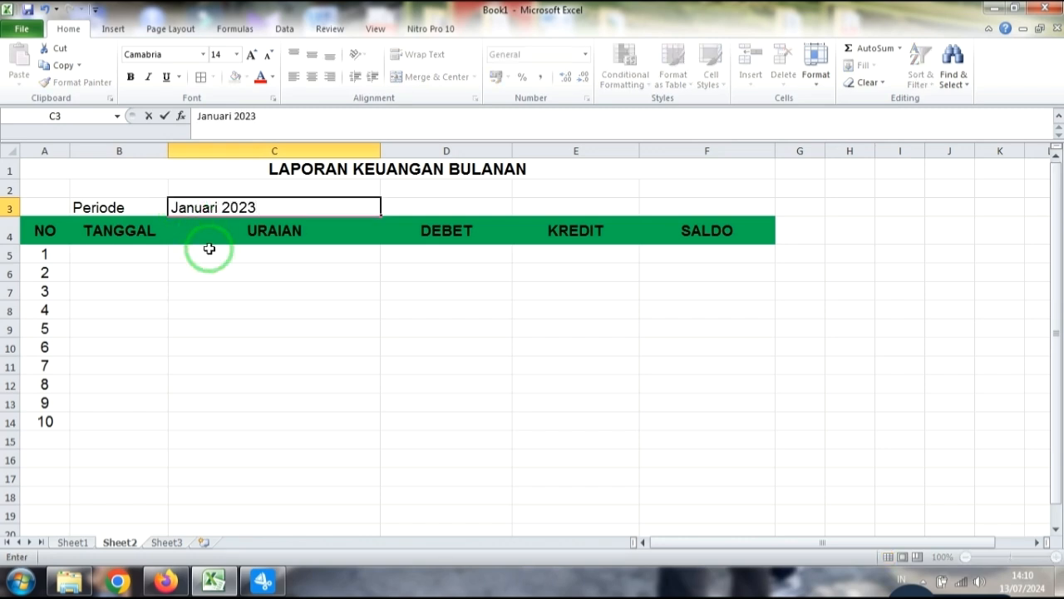
left_click(266, 362)
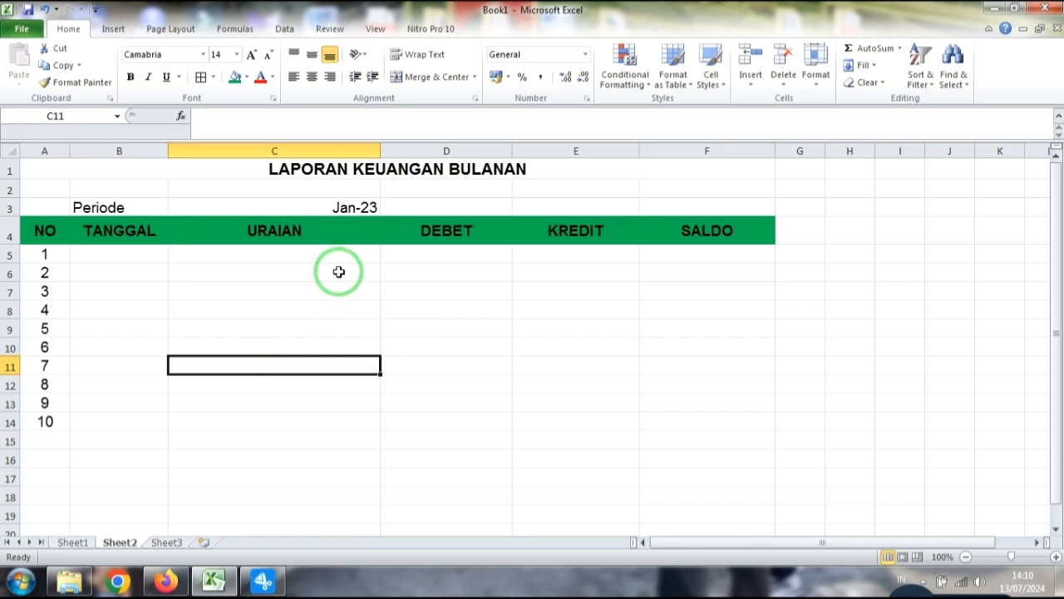
Left-align the period date in C3
left_click(236, 206)
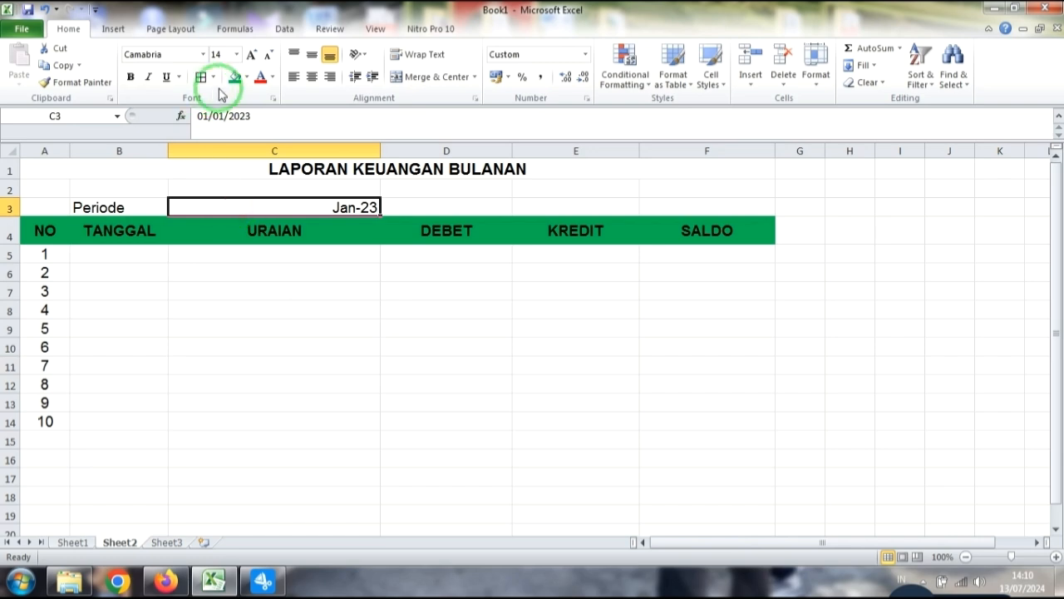
left_click(293, 77)
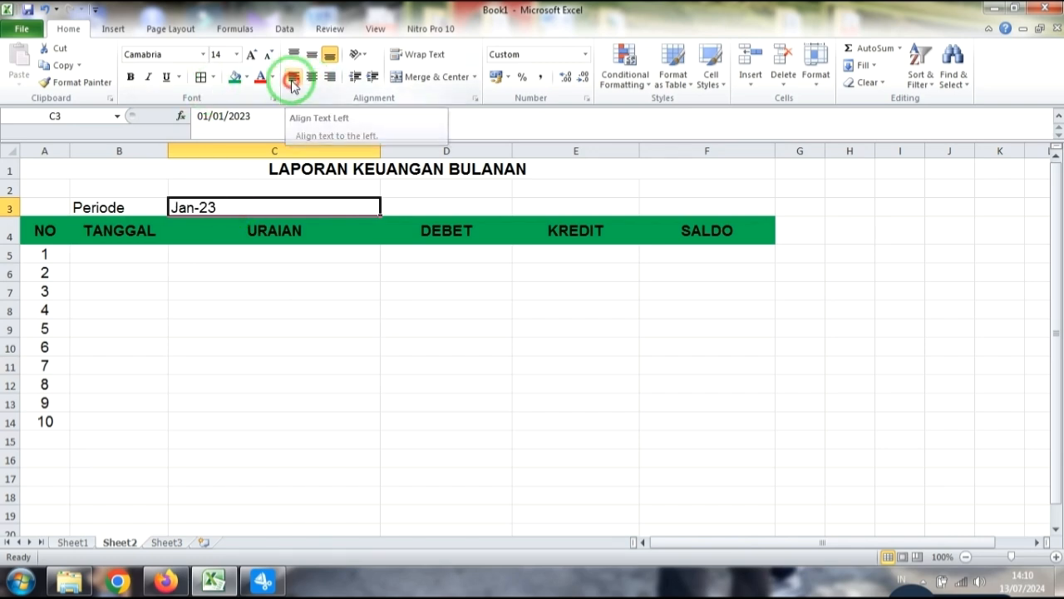
left_click(272, 343)
left_click(247, 440)
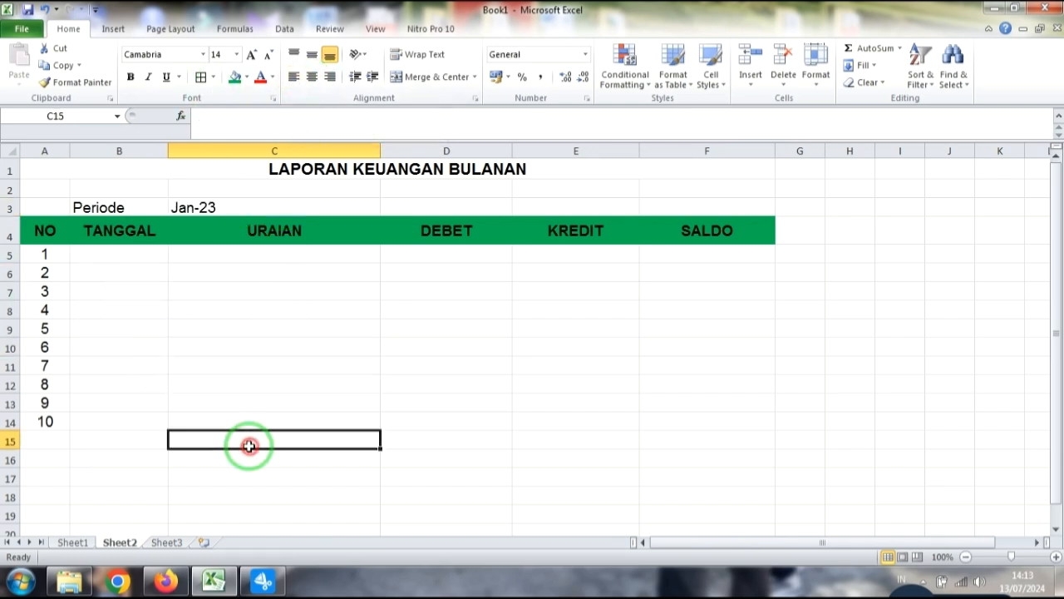
Fill in the first record in row 5 with date 01/01/2023, description Saldo Awal and debit 10000000
left_click(121, 255)
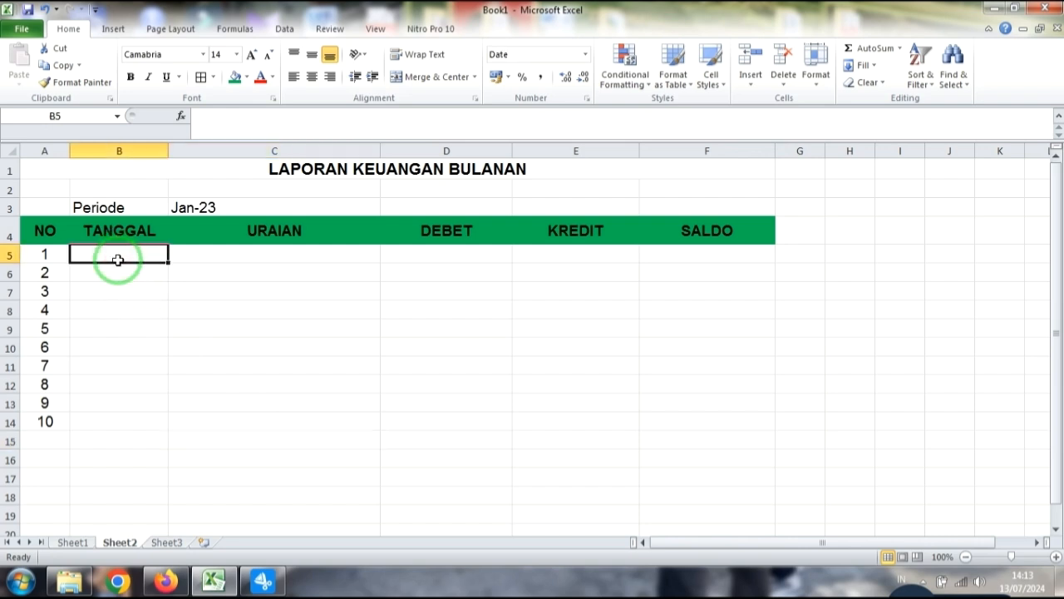
type("01/01/")
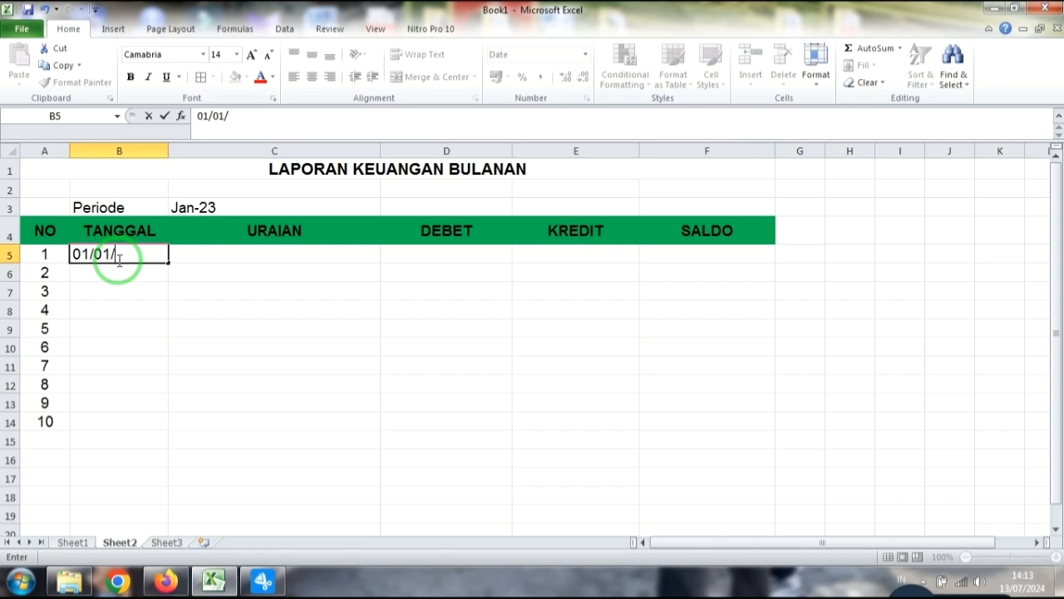
type("2023")
left_click(220, 261)
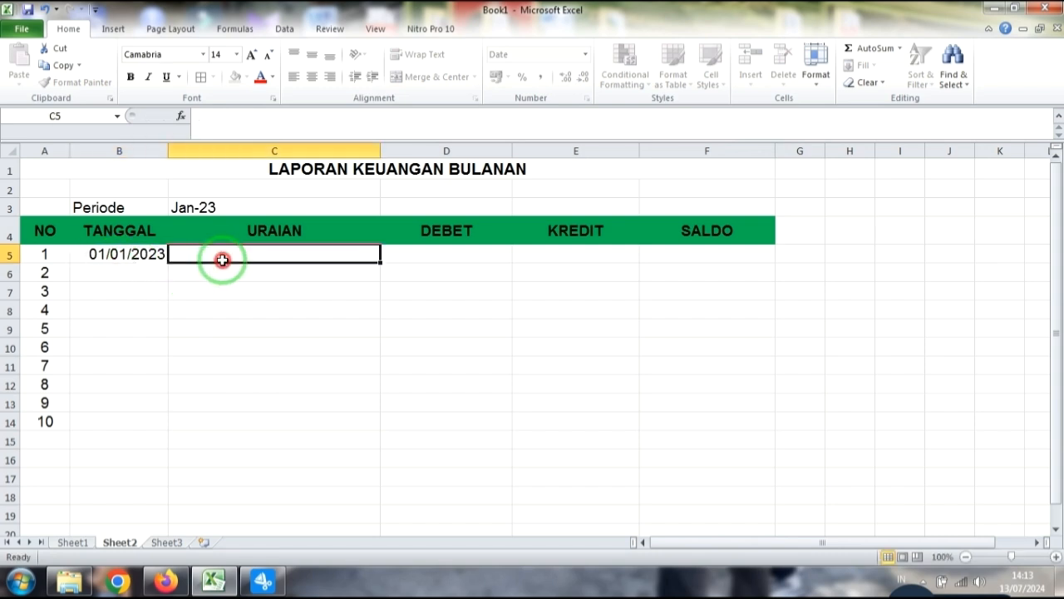
type("Saldo Awal")
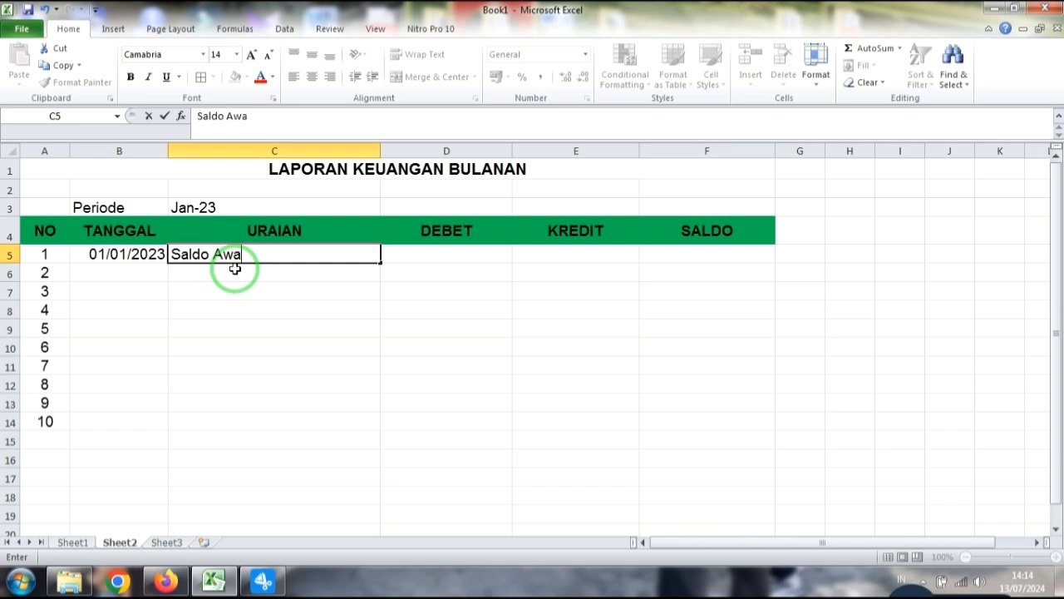
left_click(431, 256)
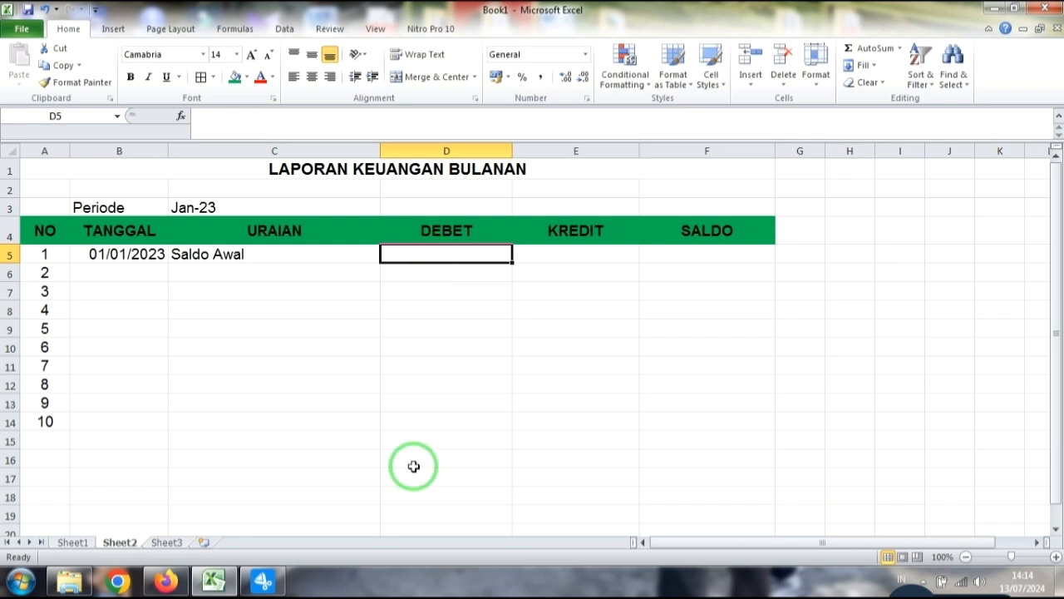
type("10000000")
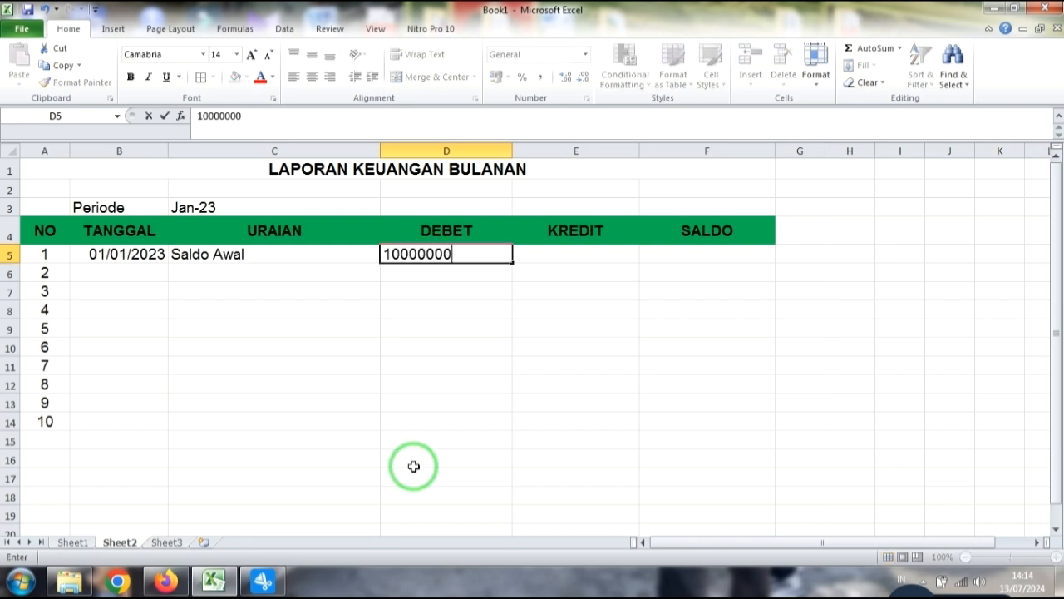
key("Return")
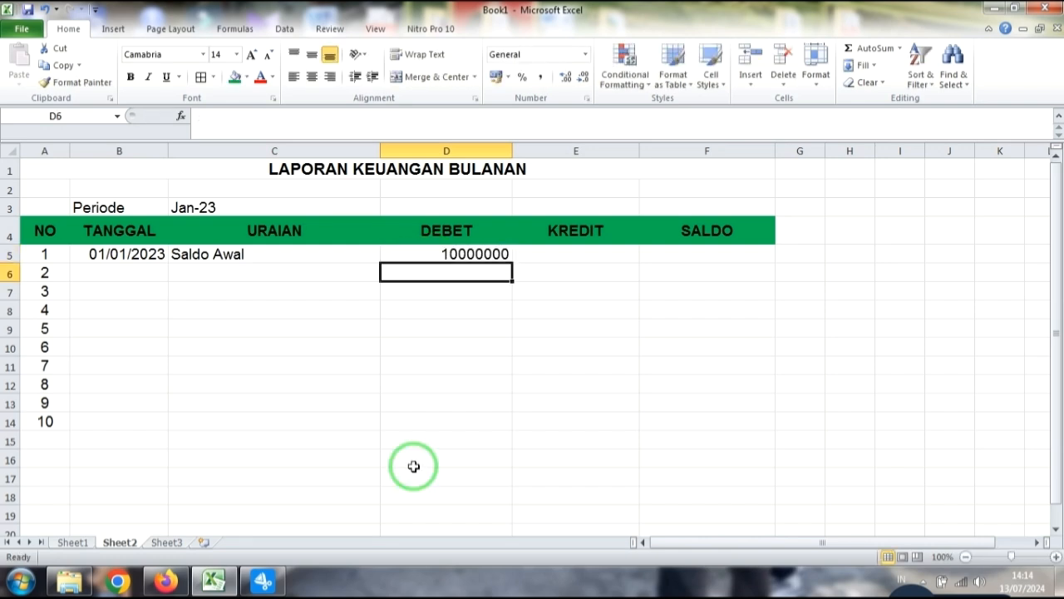
left_click(478, 257)
left_click(499, 349)
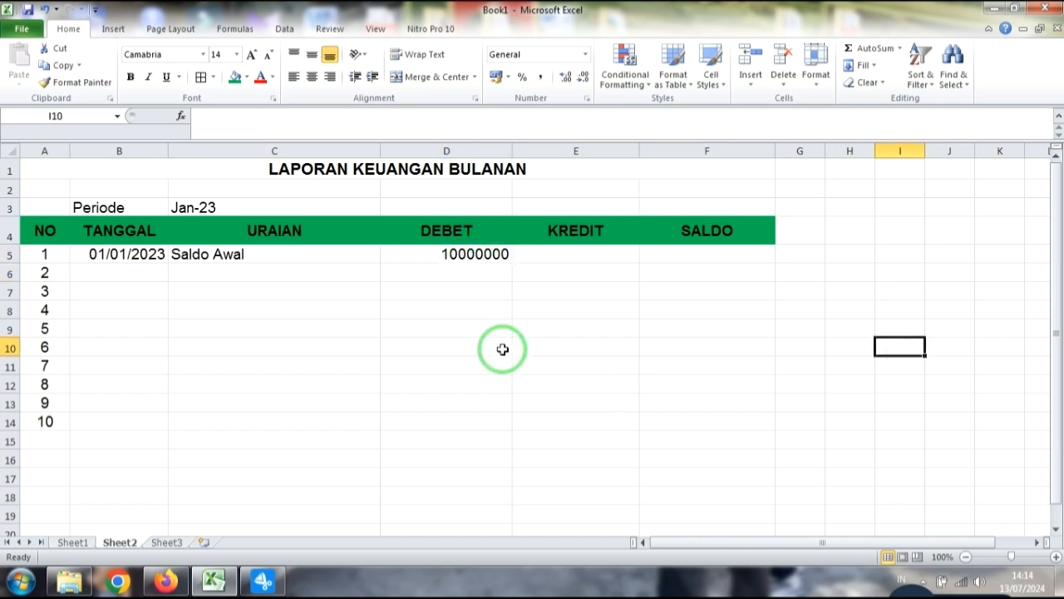
Format the debit, credit and balance cells D5:F14 as Accounting with 0 decimal places and no currency symbol
left_click_drag(416, 256, 689, 290)
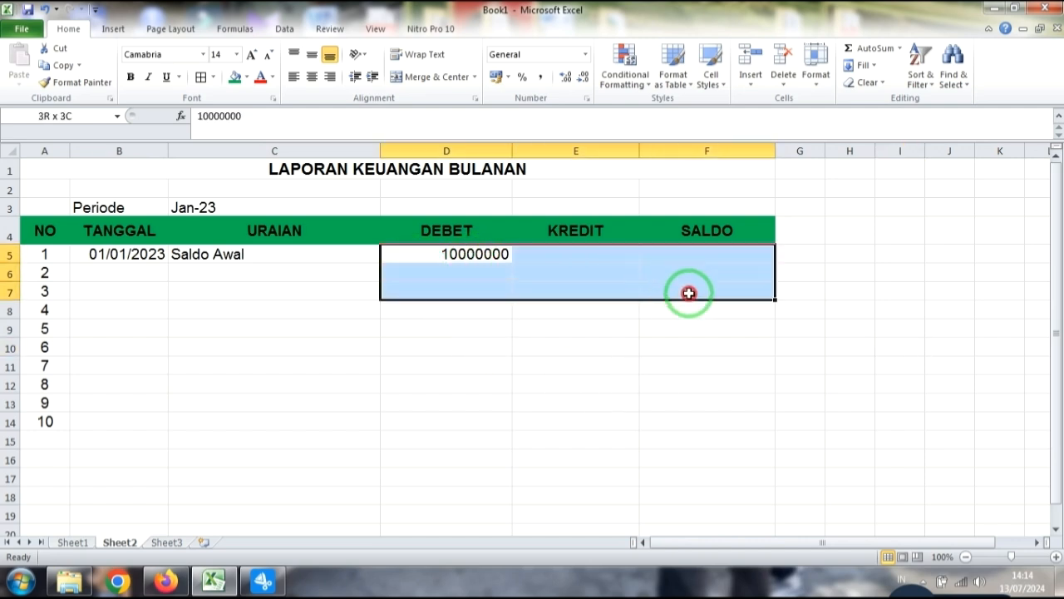
left_click(474, 254)
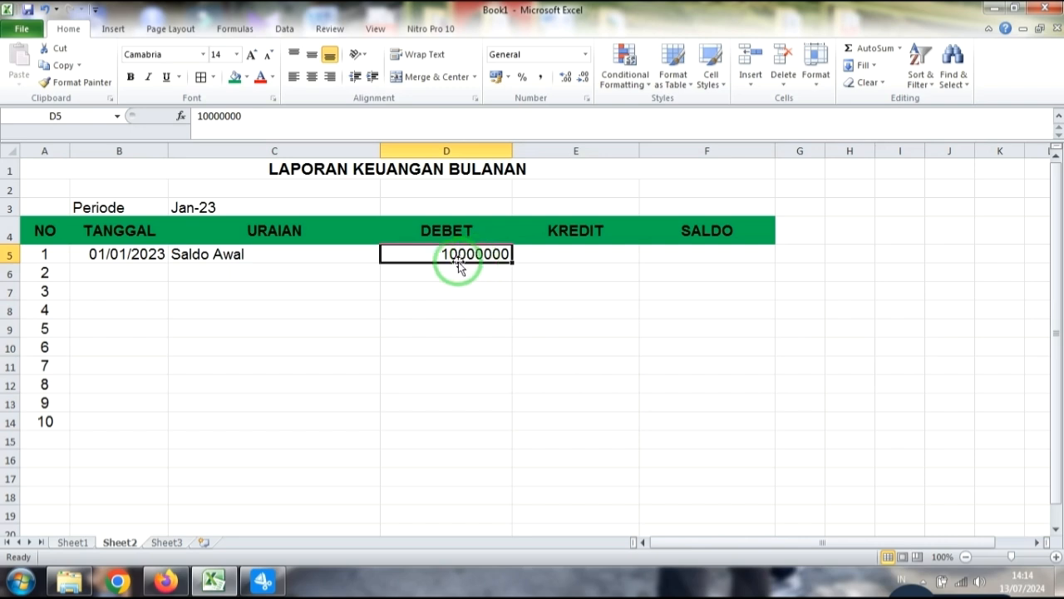
left_click(551, 331)
left_click_drag(435, 252, 718, 416)
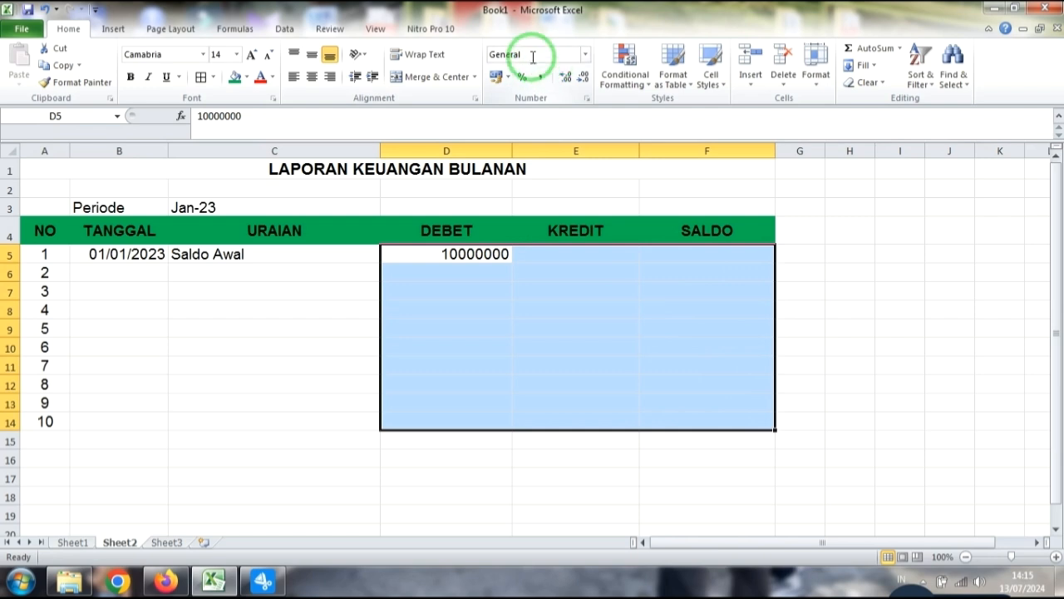
right_click(467, 276)
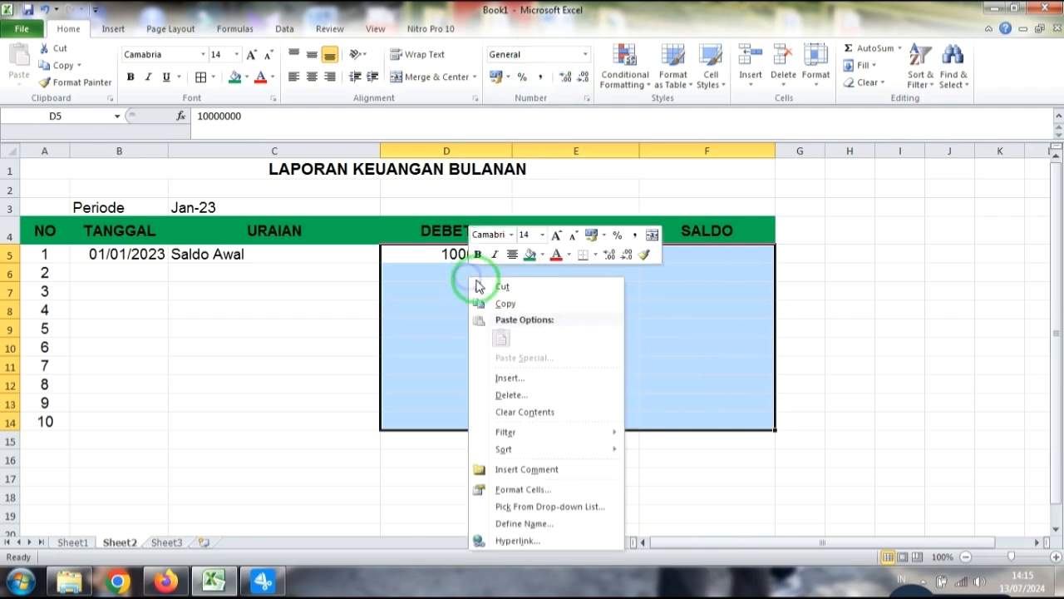
left_click(537, 490)
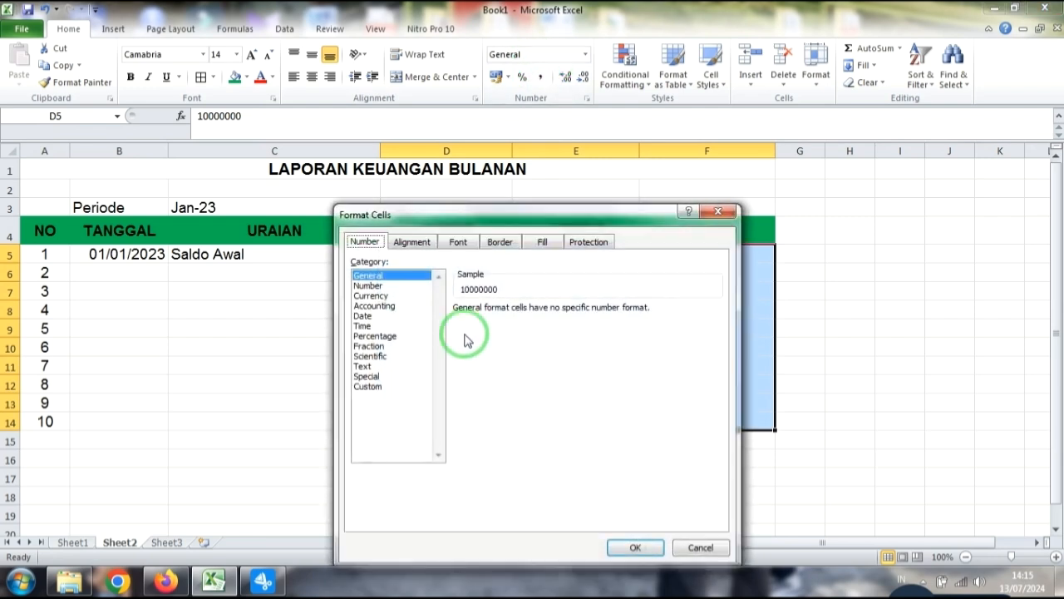
left_click(375, 306)
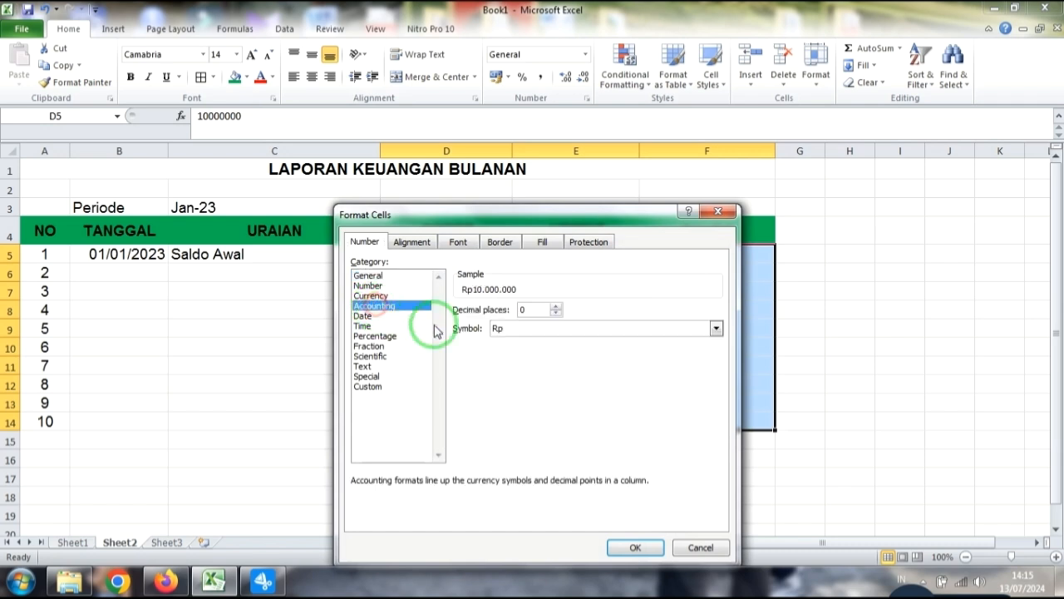
left_click(508, 331)
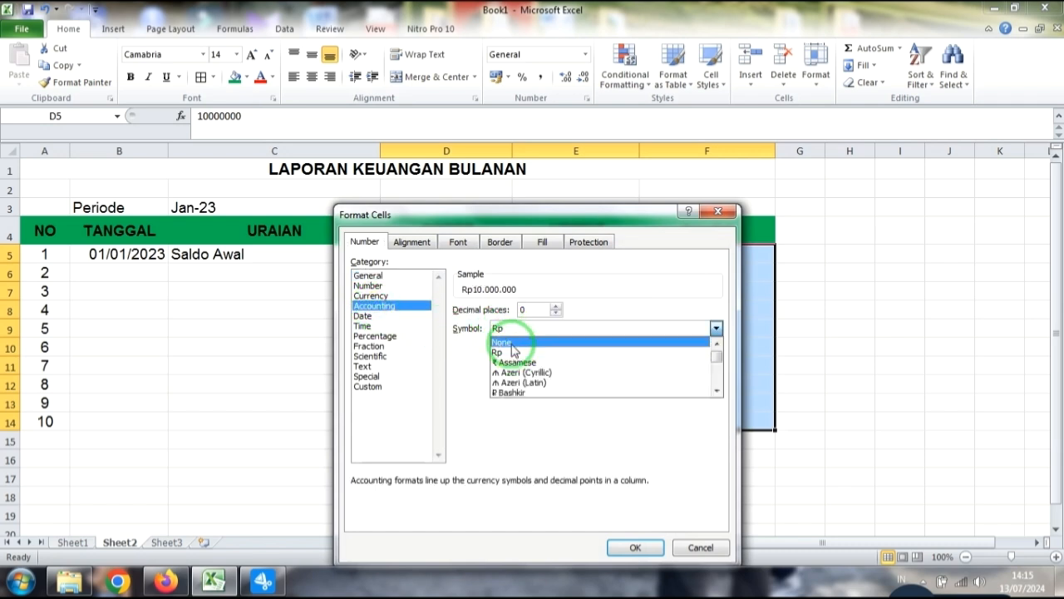
left_click(511, 344)
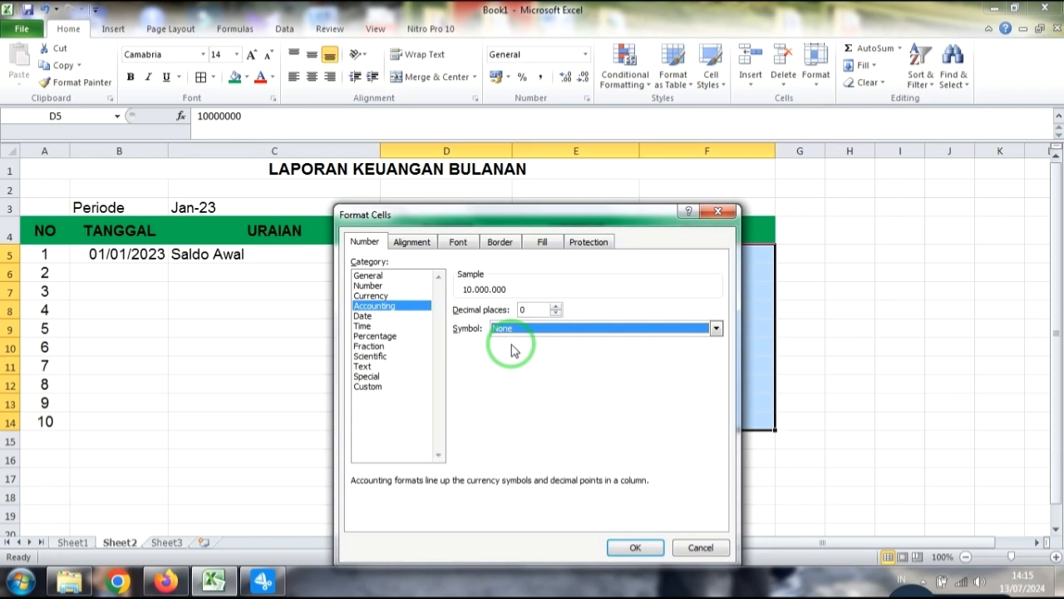
left_click(635, 547)
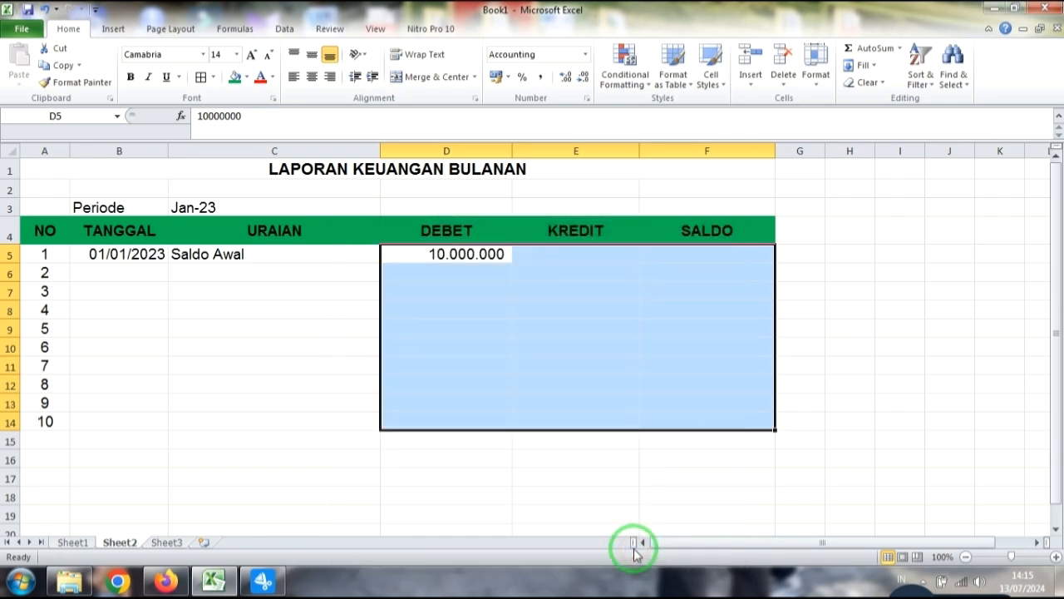
left_click(444, 254)
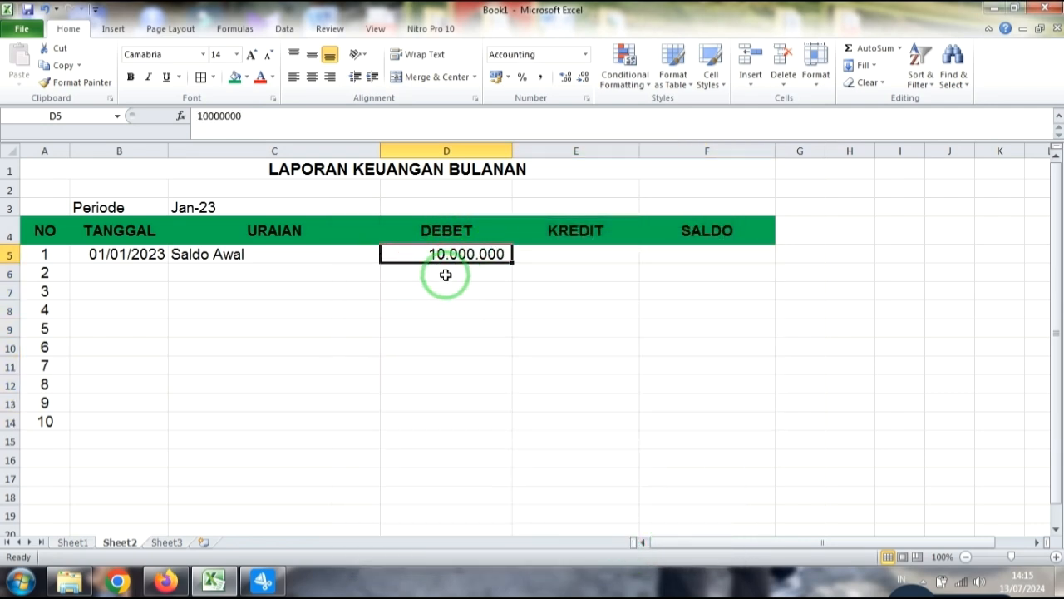
left_click(494, 327)
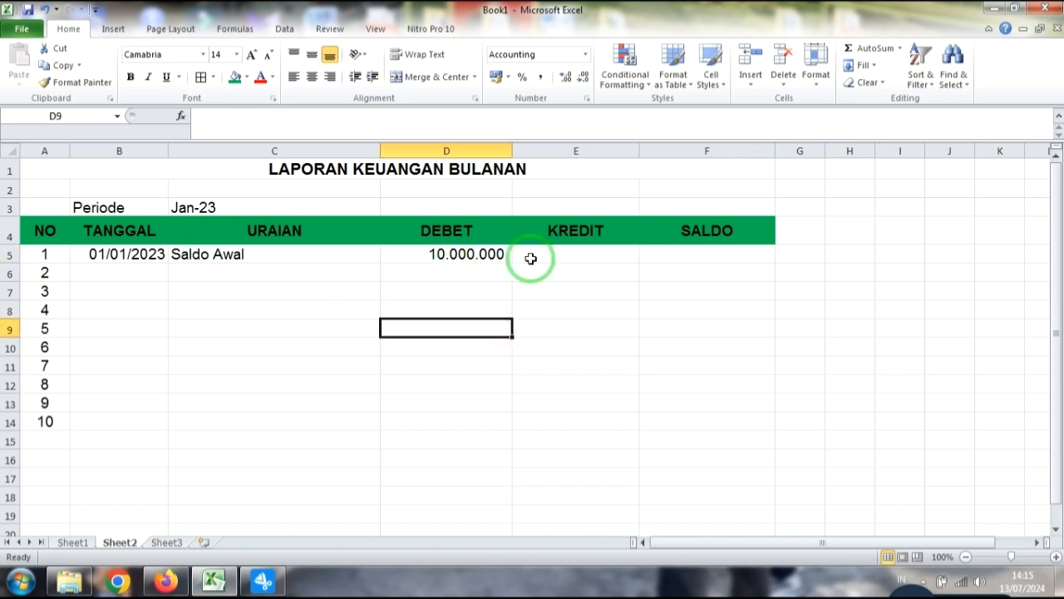
left_click(430, 256)
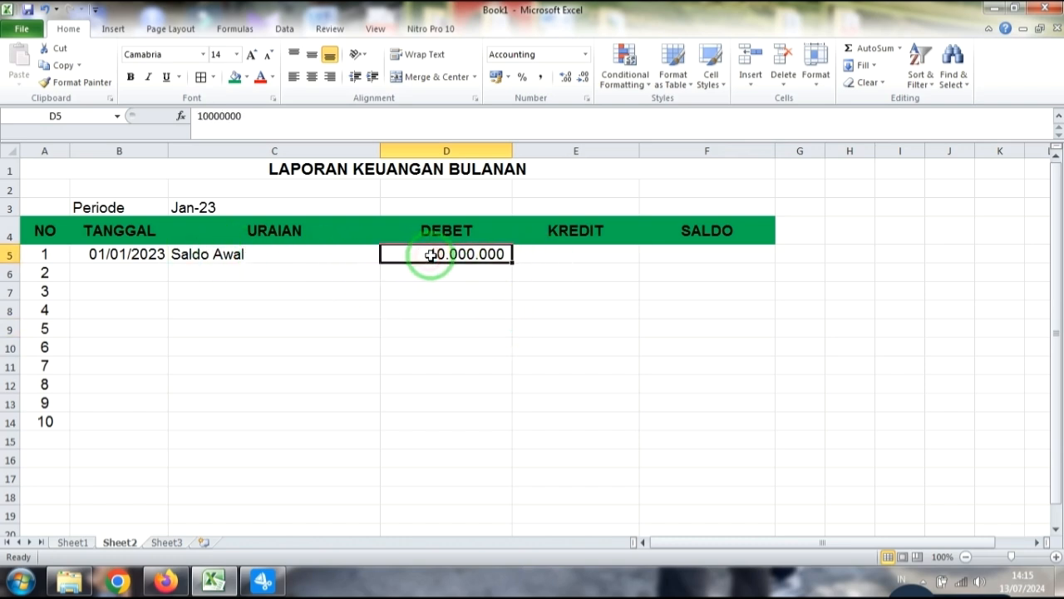
Enter the trial balance formula =D5-E5 in F5 and clear the cell again
left_click(562, 255)
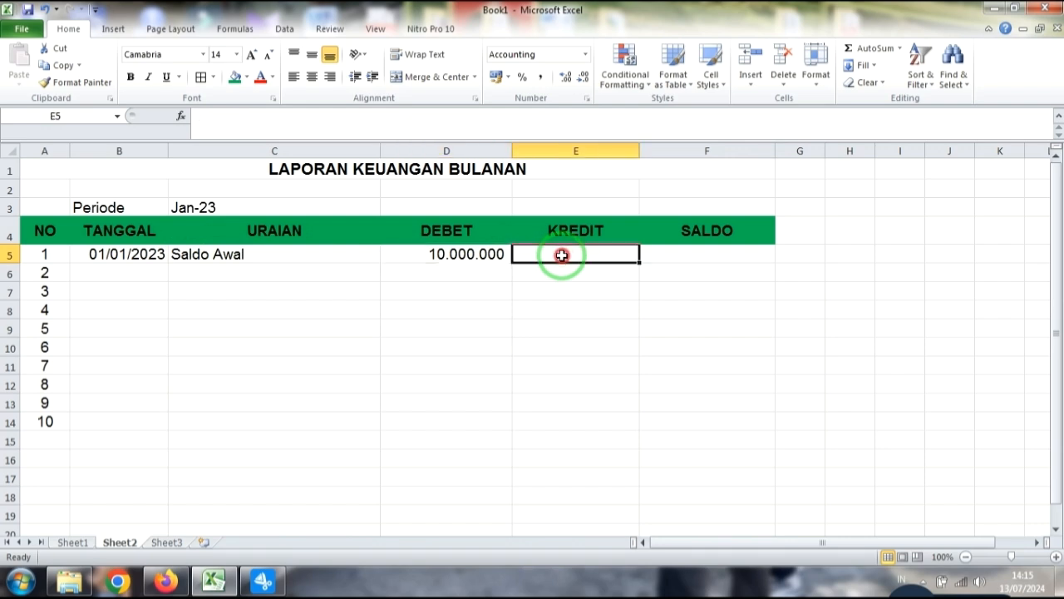
left_click(673, 259)
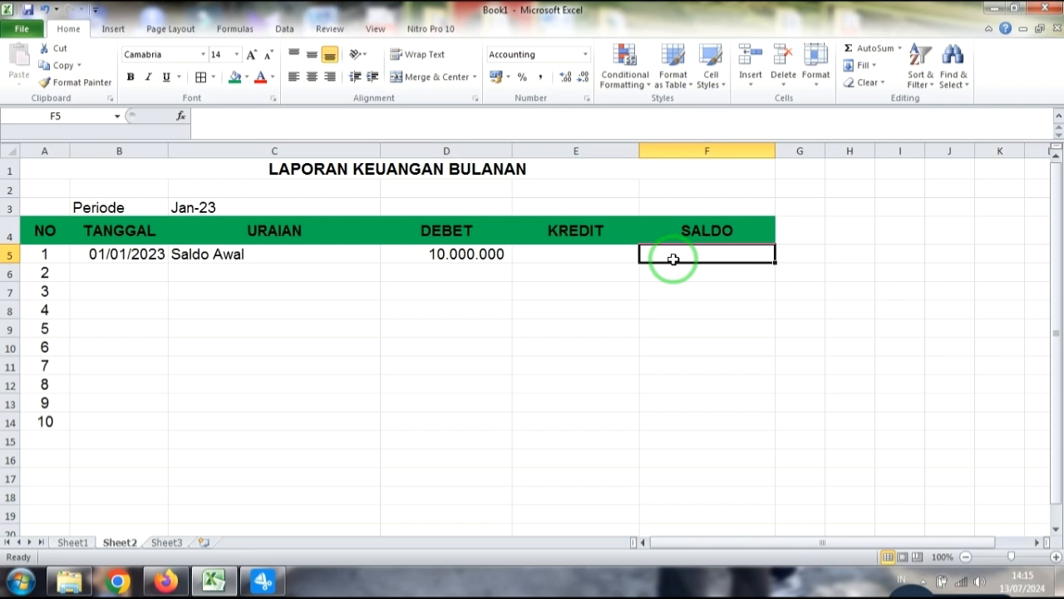
type("=")
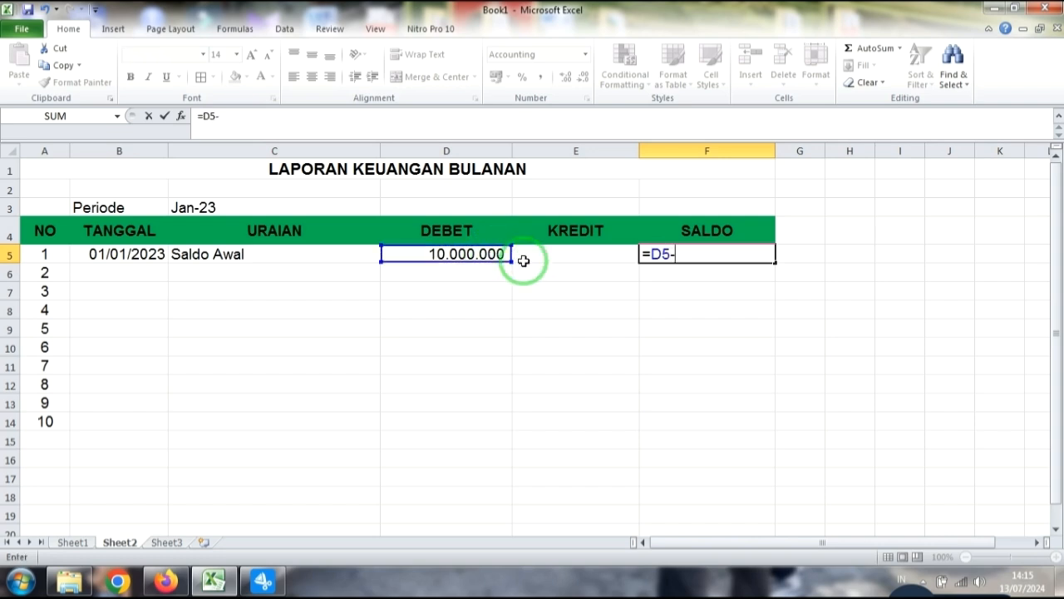
left_click(556, 255)
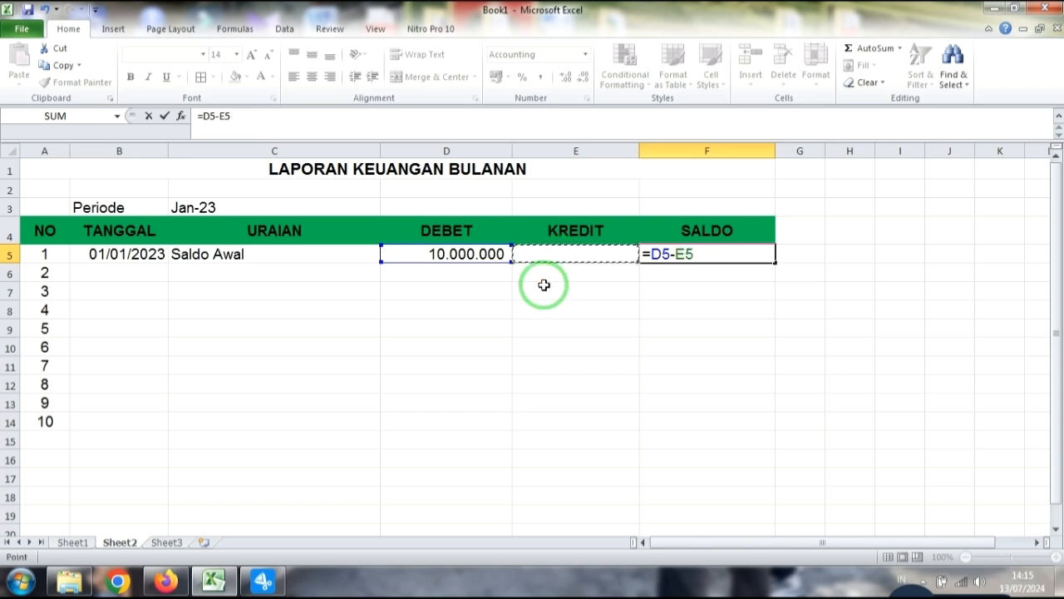
key("Return")
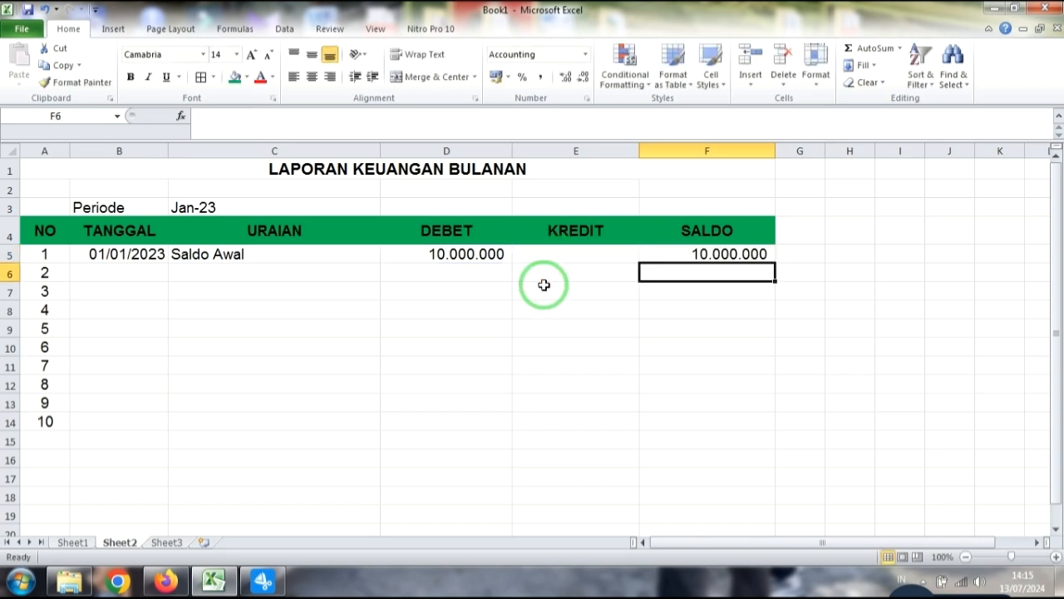
left_click(680, 258)
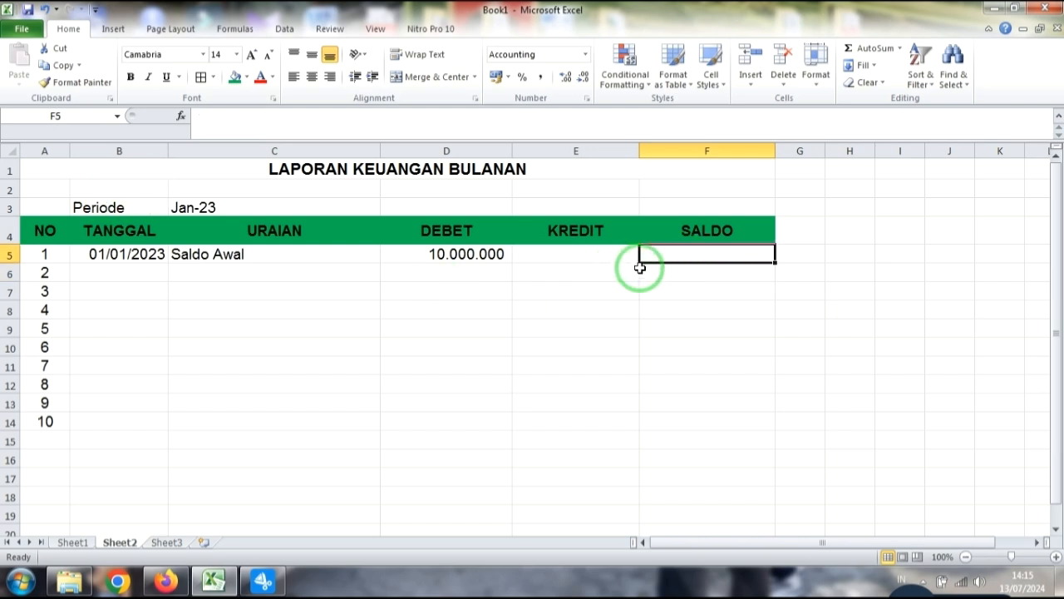
Calculate the opening record's balance in F5 as debit minus credit with the formula =D5-E5
type("=")
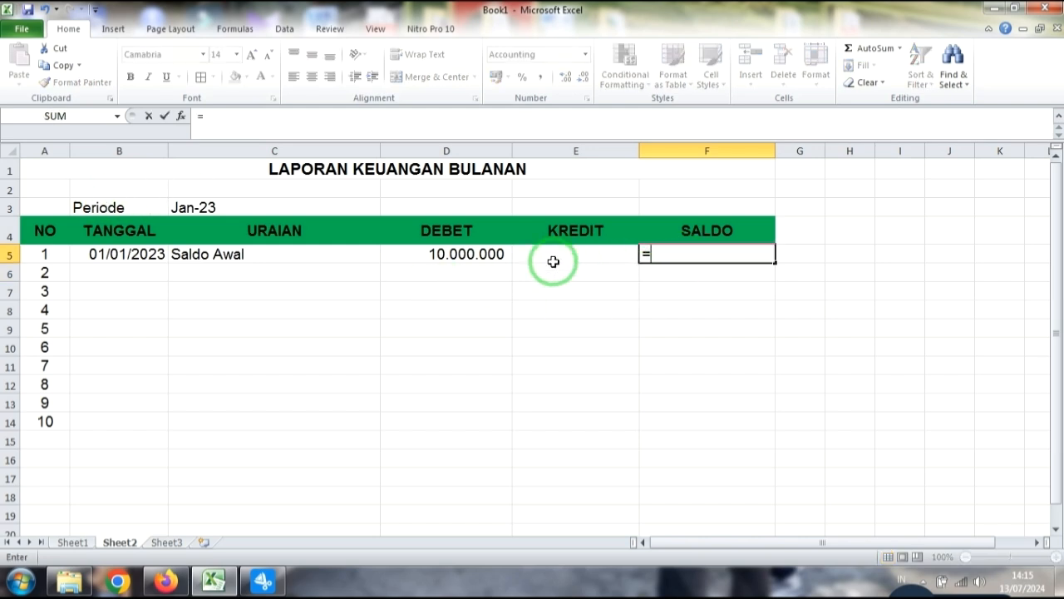
left_click(453, 255)
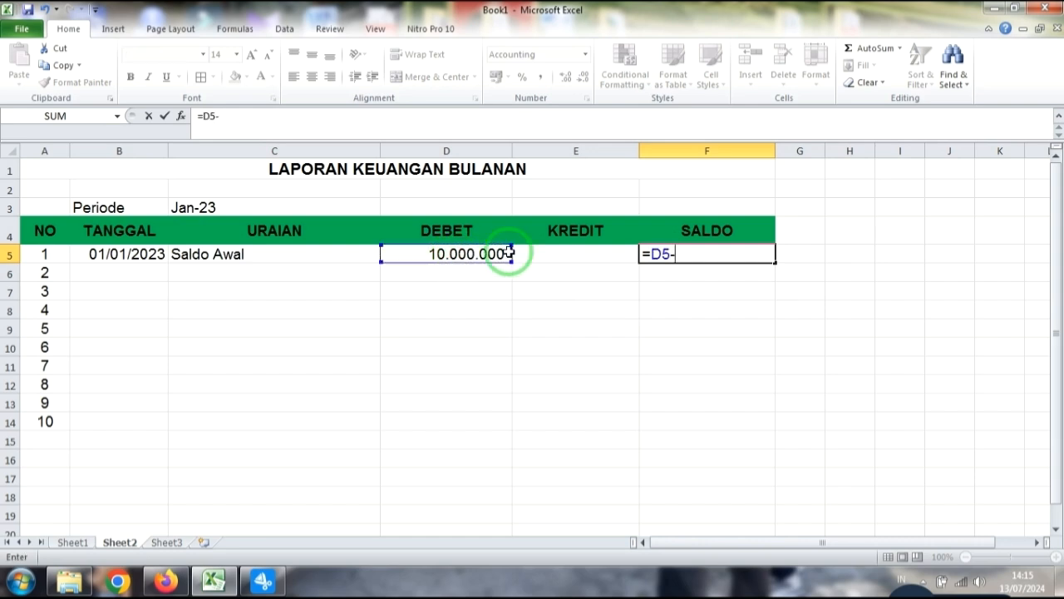
left_click(568, 256)
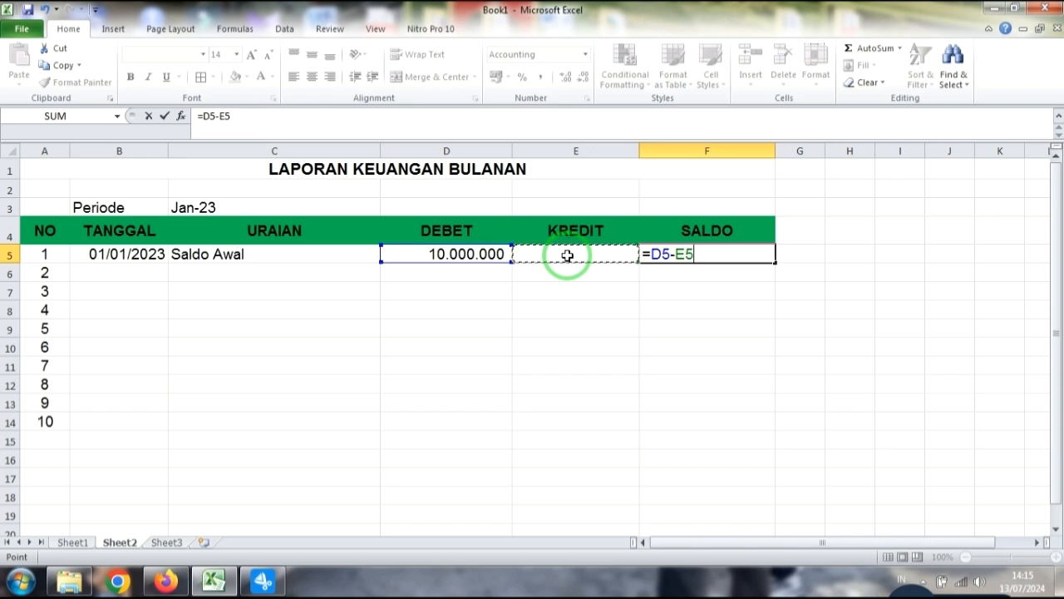
key("Return")
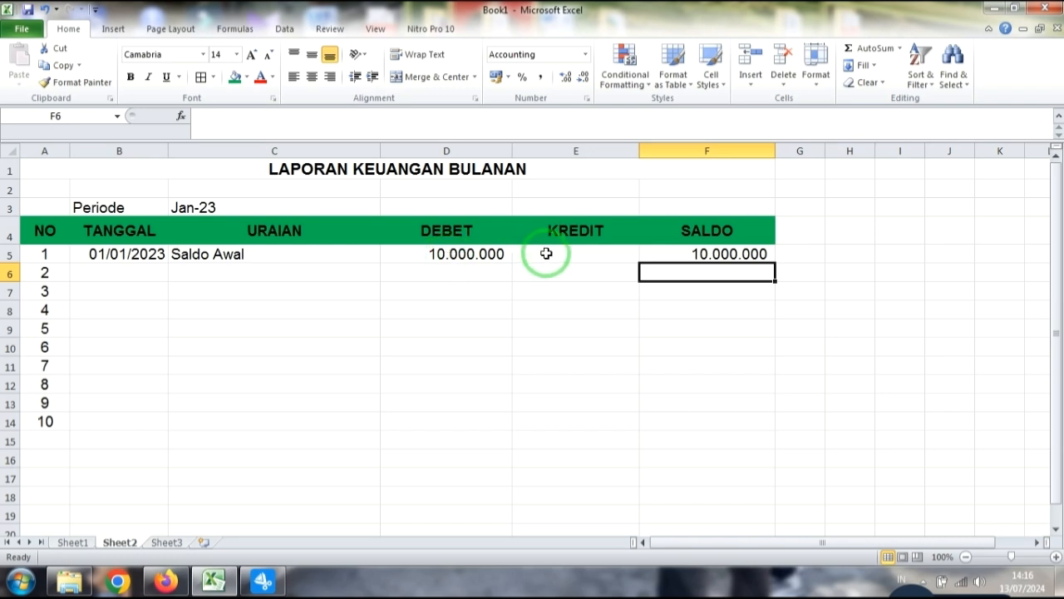
left_click(697, 254)
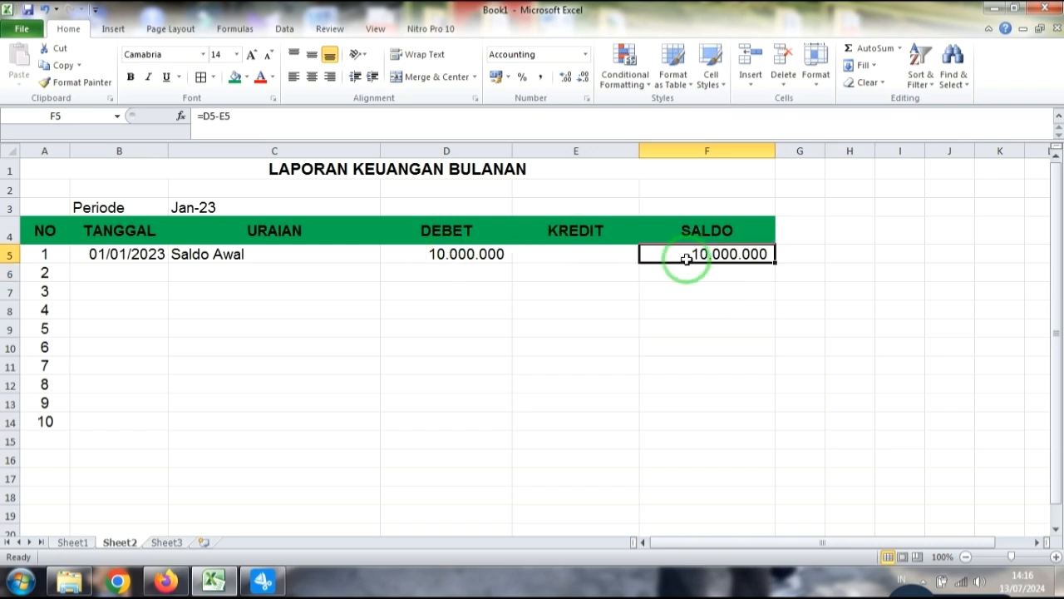
left_click(541, 255)
left_click(665, 312)
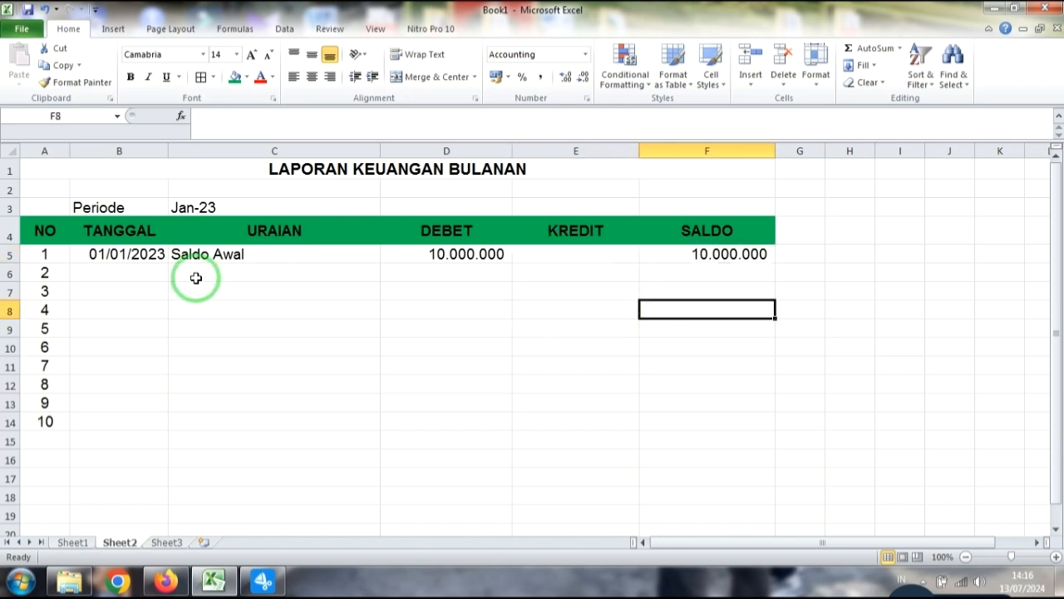
Enter the date 02/01/2023 and the description Biaya Sewa Gedung for the second record in row 6
left_click(148, 279)
type("02/01/2023")
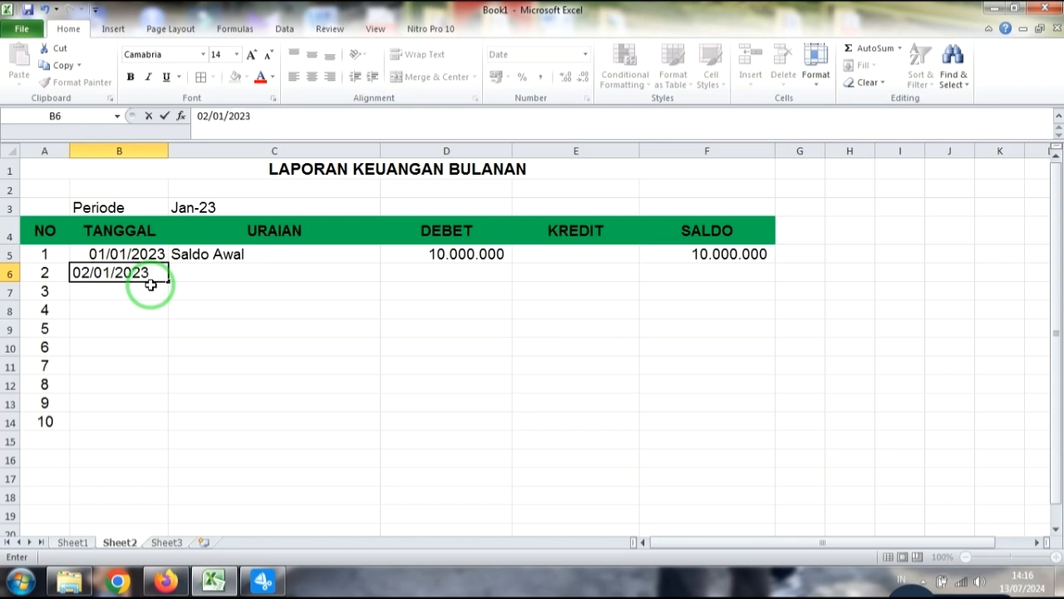
left_click(197, 312)
left_click(196, 271)
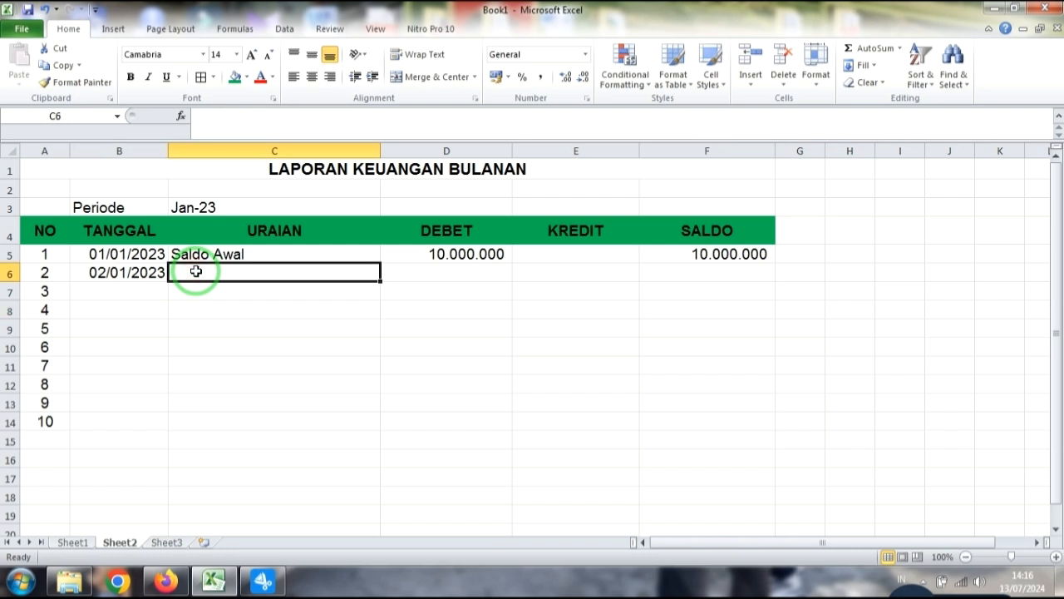
type("Biaya Sewa G")
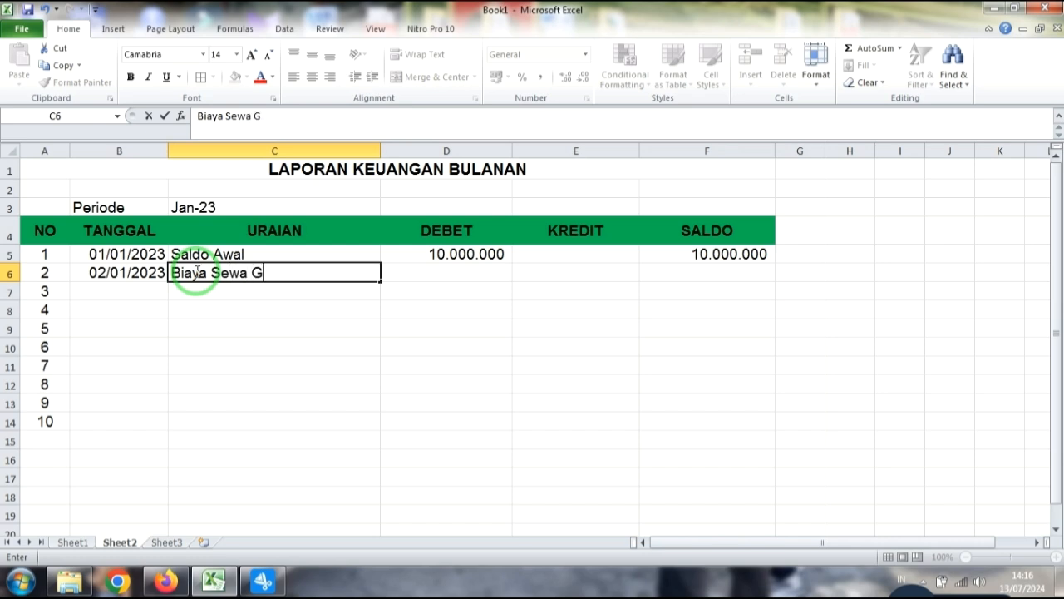
type("edung")
left_click(409, 306)
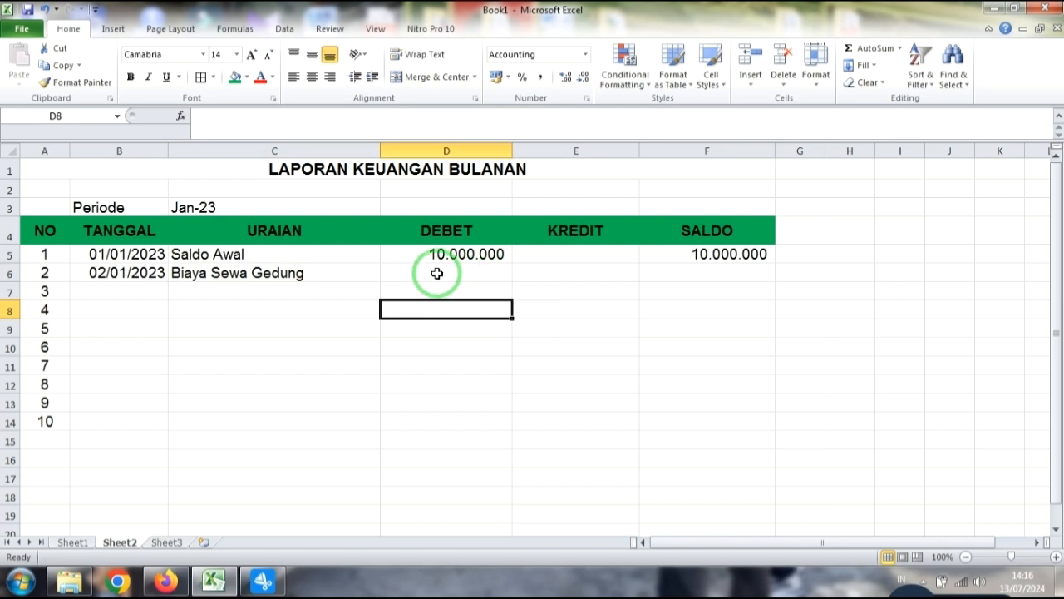
Enter 500000 as the credit amount for the building rent in E6
left_click(565, 275)
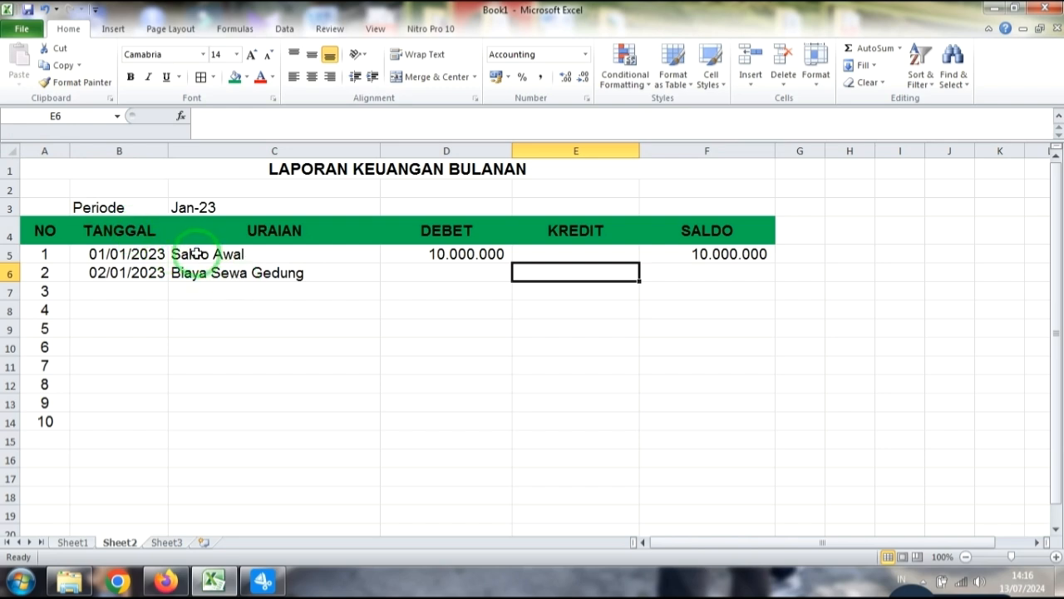
left_click(429, 257)
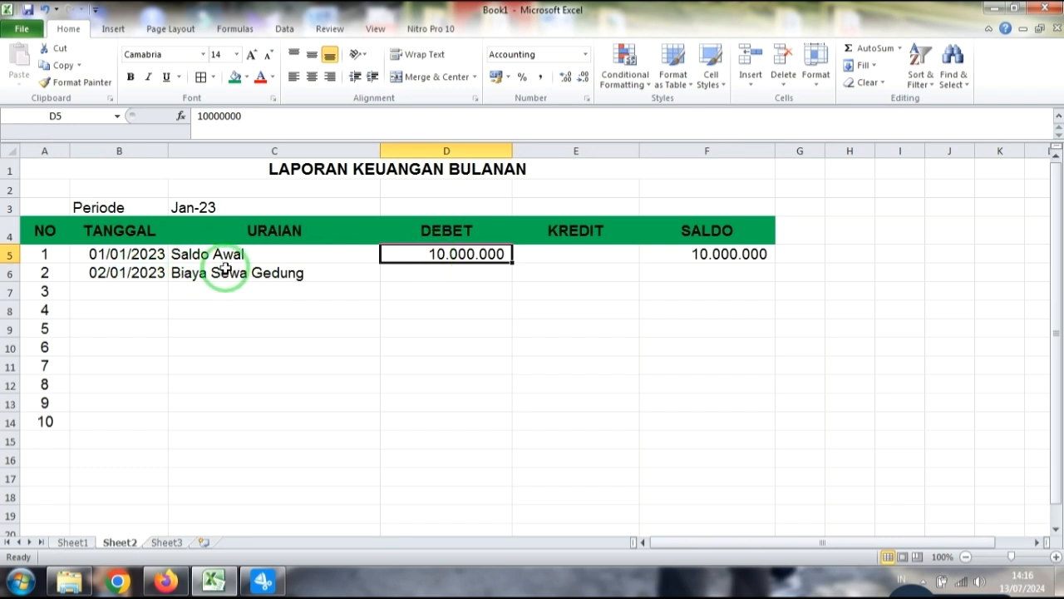
left_click(542, 274)
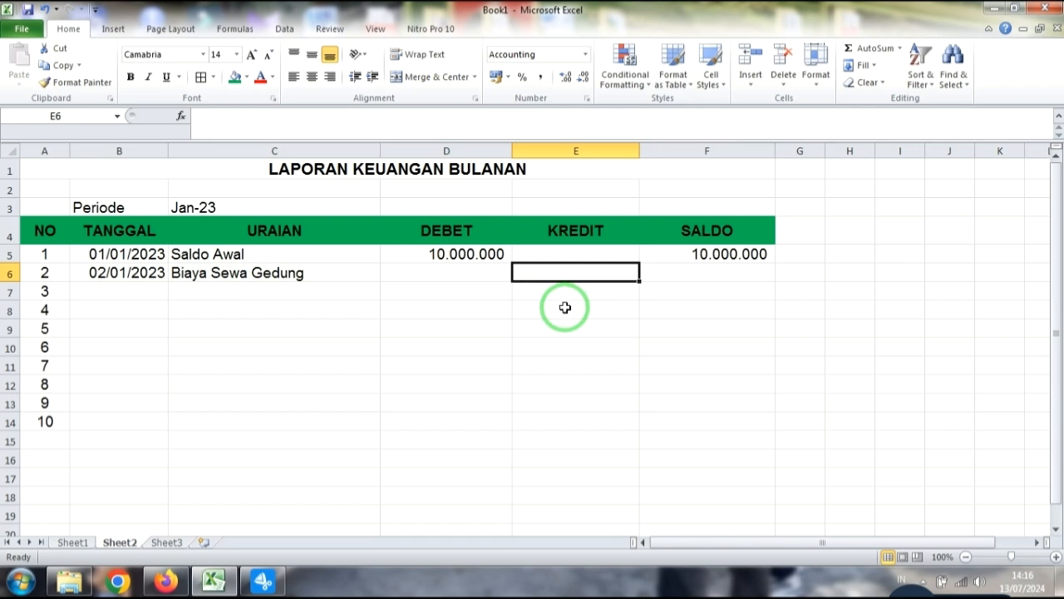
type("500000")
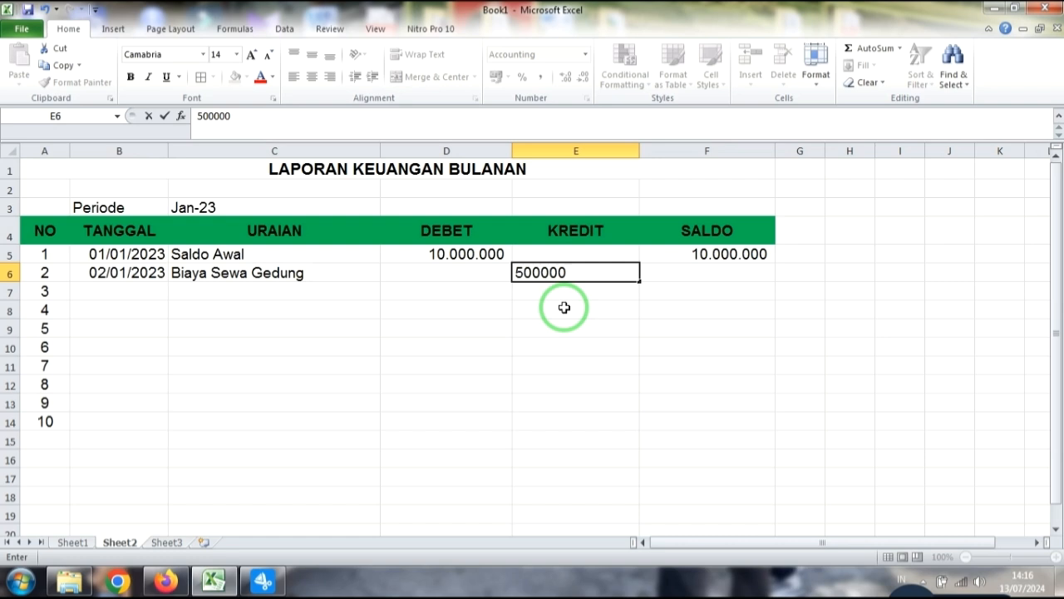
key("Return")
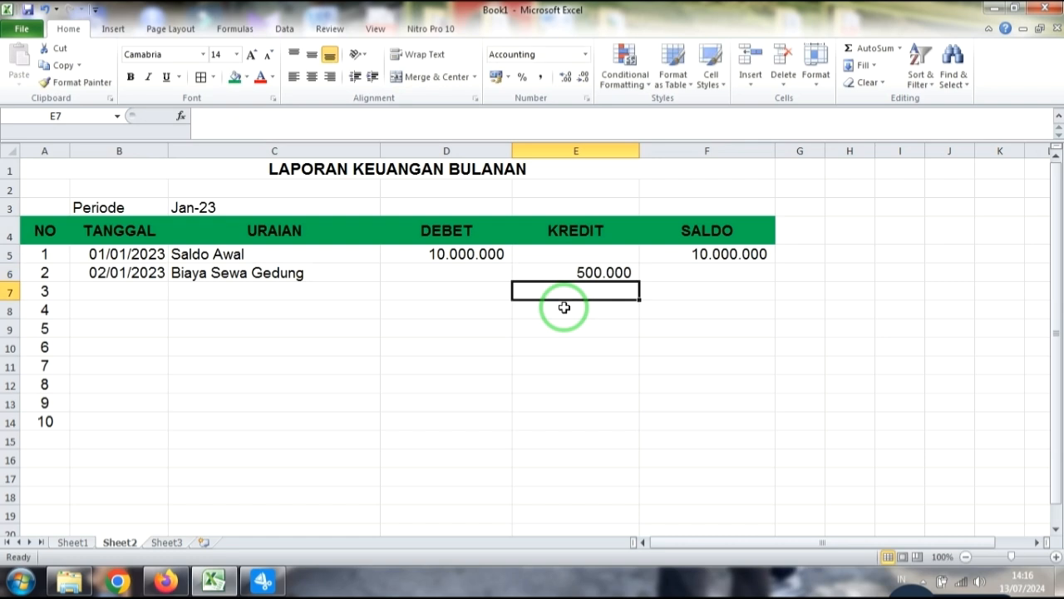
Calculate the running balance in F6 from the previous balance plus debit minus credit with =F5+D6-E6
left_click(704, 270)
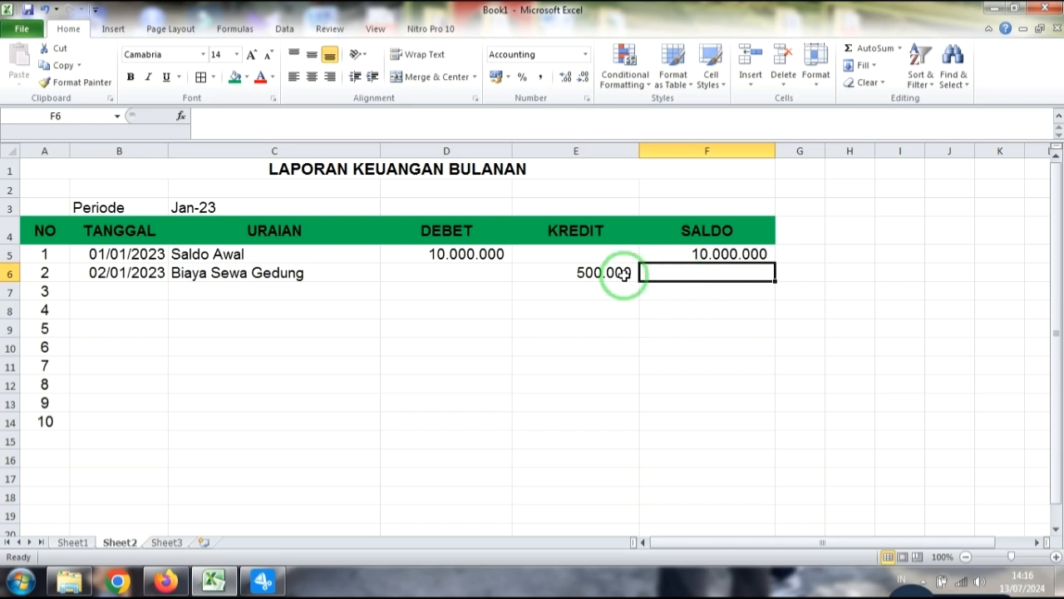
left_click(700, 254)
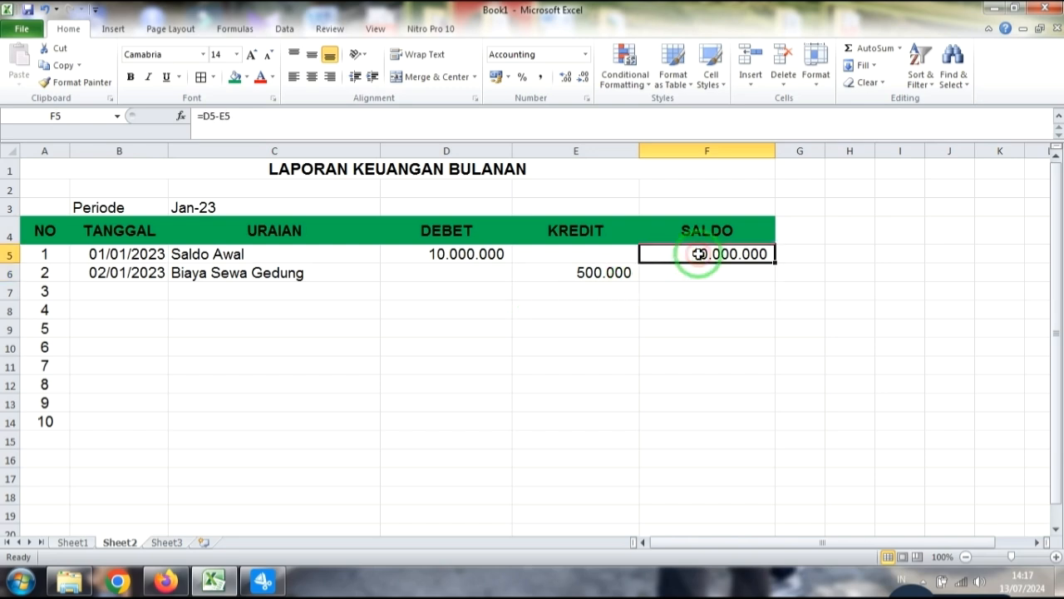
left_click(470, 253)
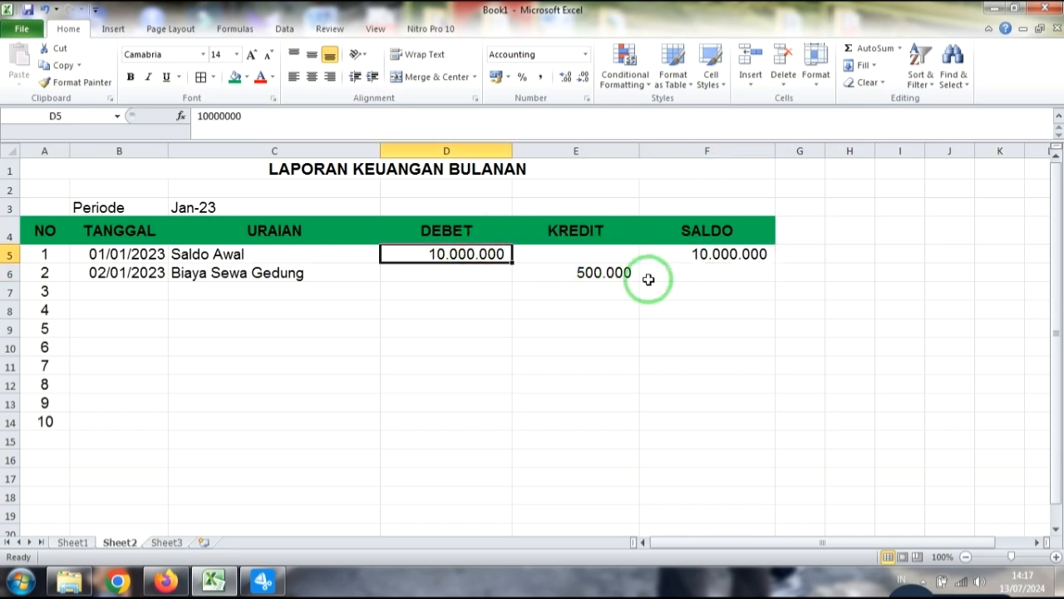
left_click(690, 277)
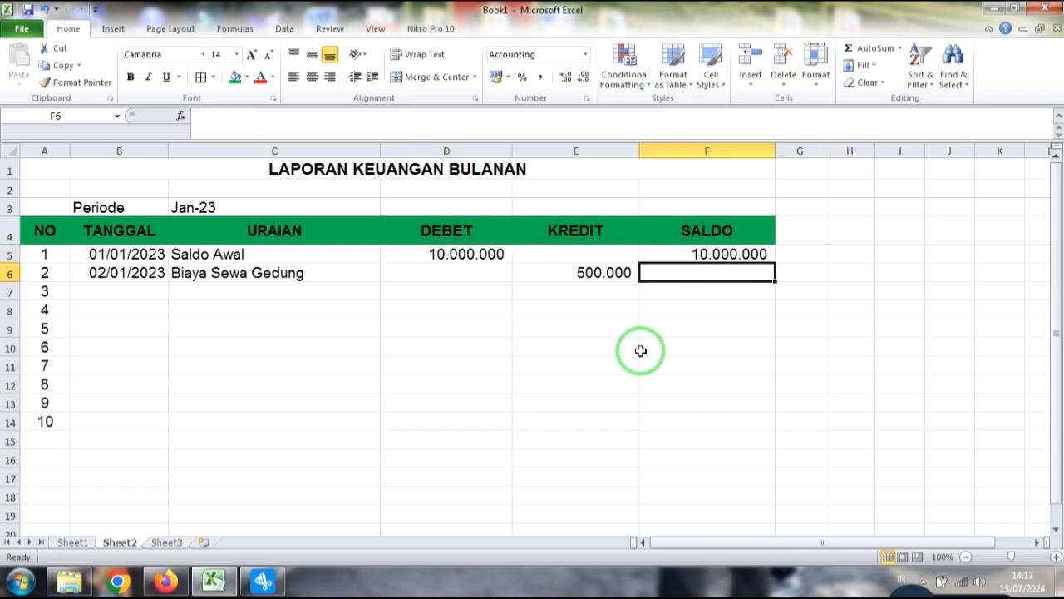
type("=")
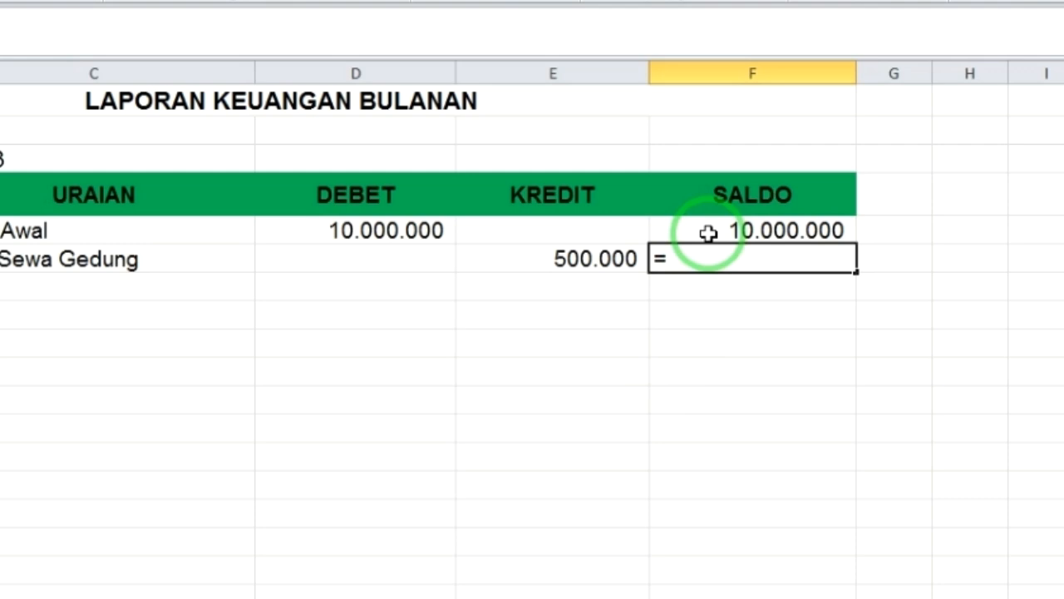
left_click(678, 255)
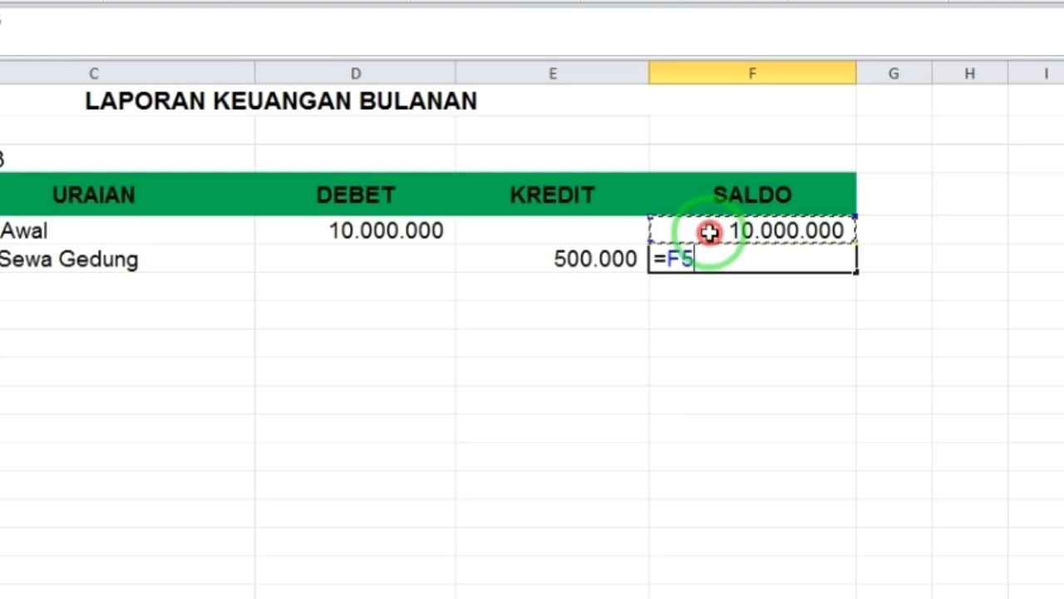
type("+")
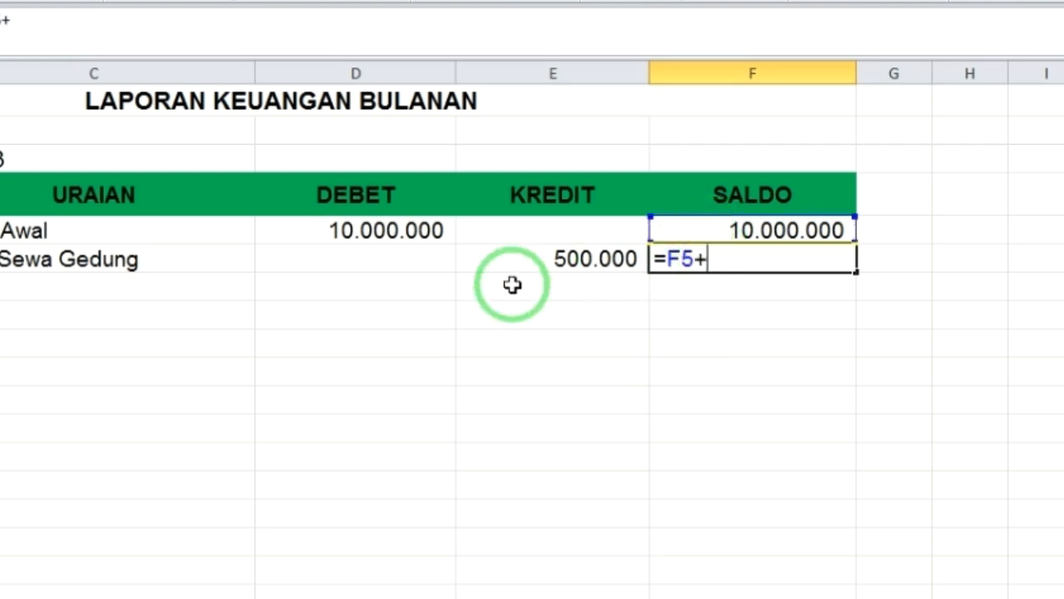
left_click(361, 255)
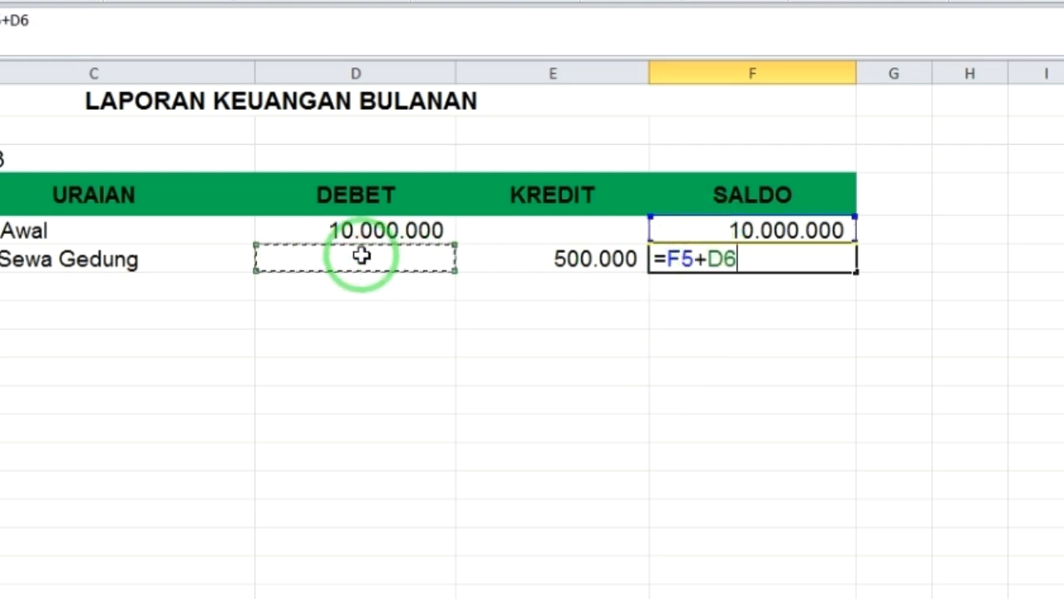
left_click(564, 261)
key("Return")
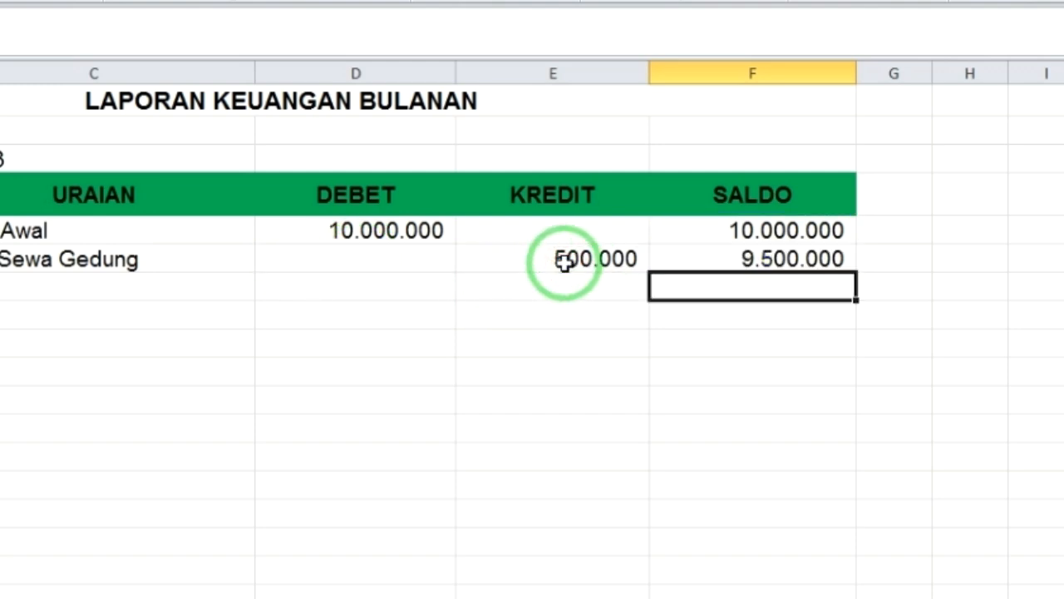
Examine the running balance formula in F6 and the cells it refers to: F5, D6 and E6
left_click(752, 259)
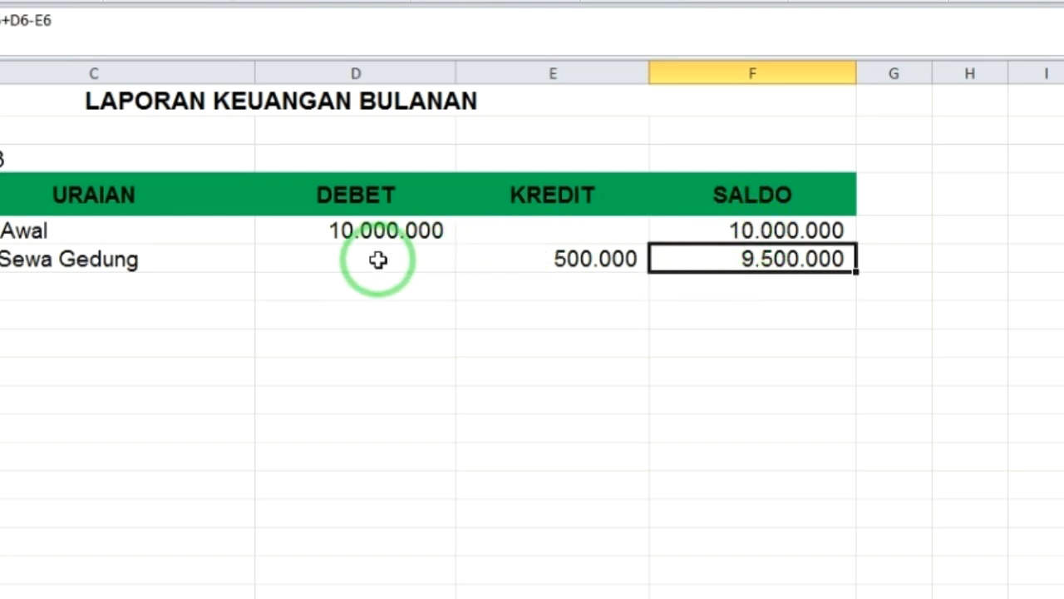
left_click(557, 260)
key("Left")
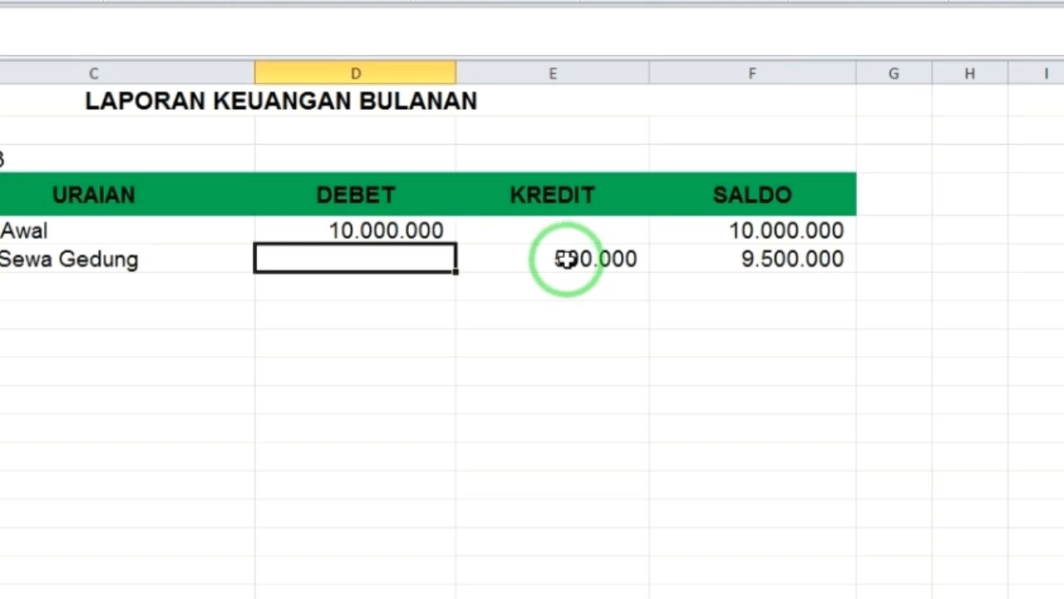
left_click(786, 254)
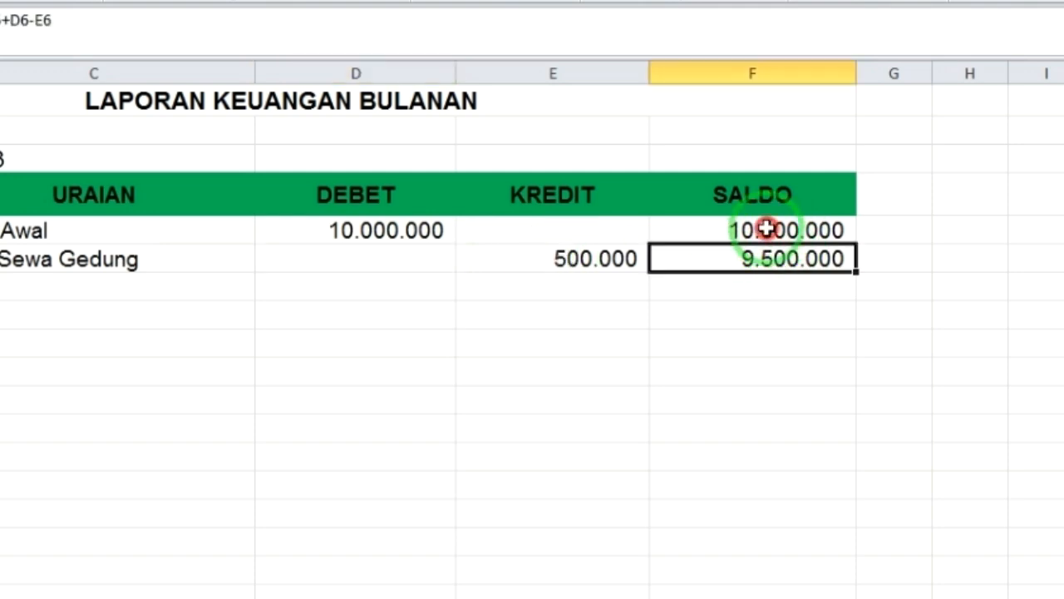
left_click(765, 230)
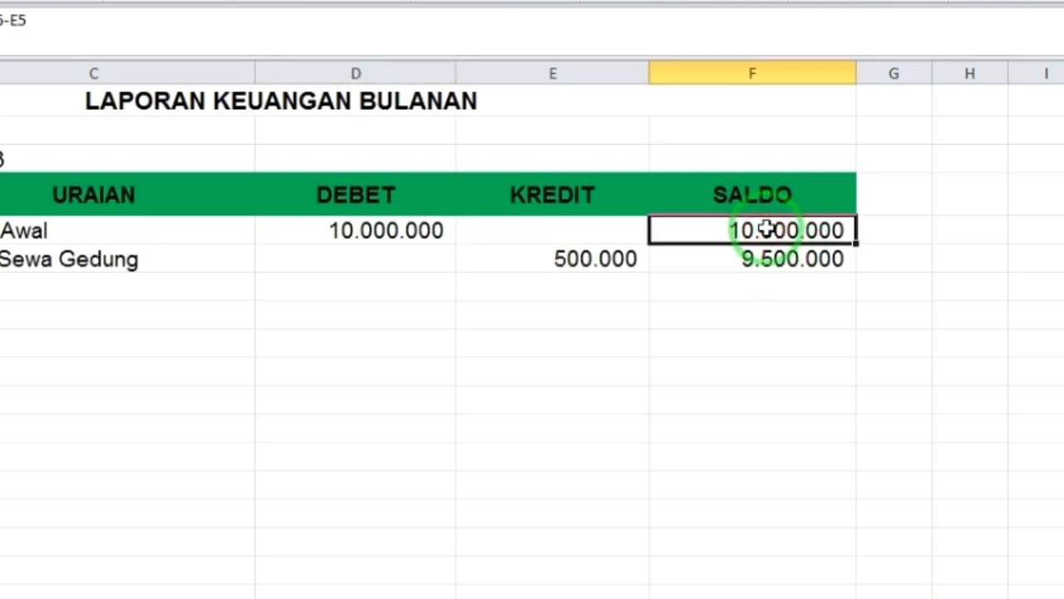
left_click(397, 258)
left_click(570, 259)
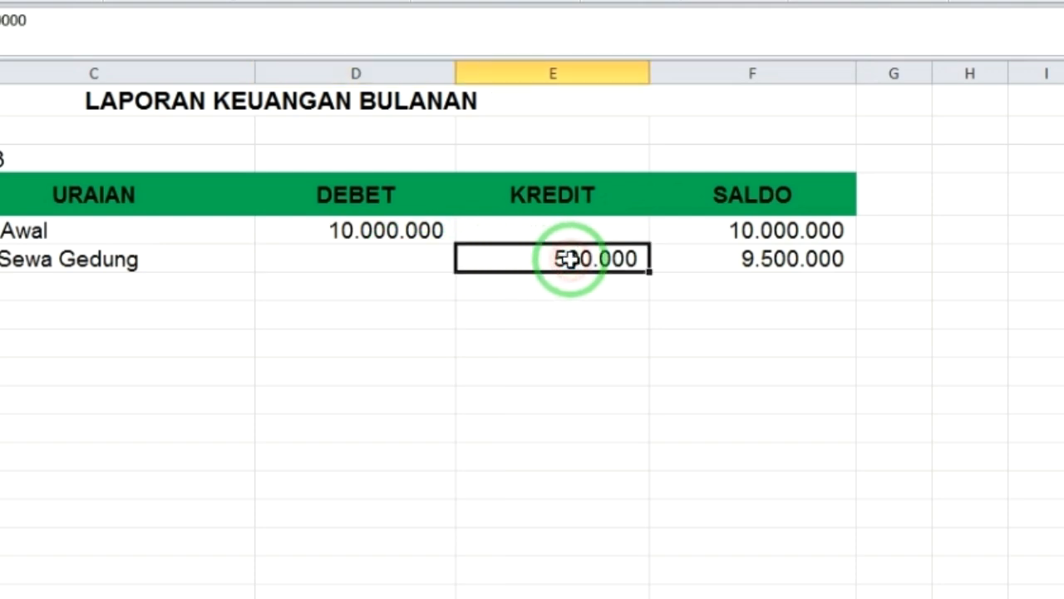
Copy the running balance formula from F6 down through F14
left_click(750, 261)
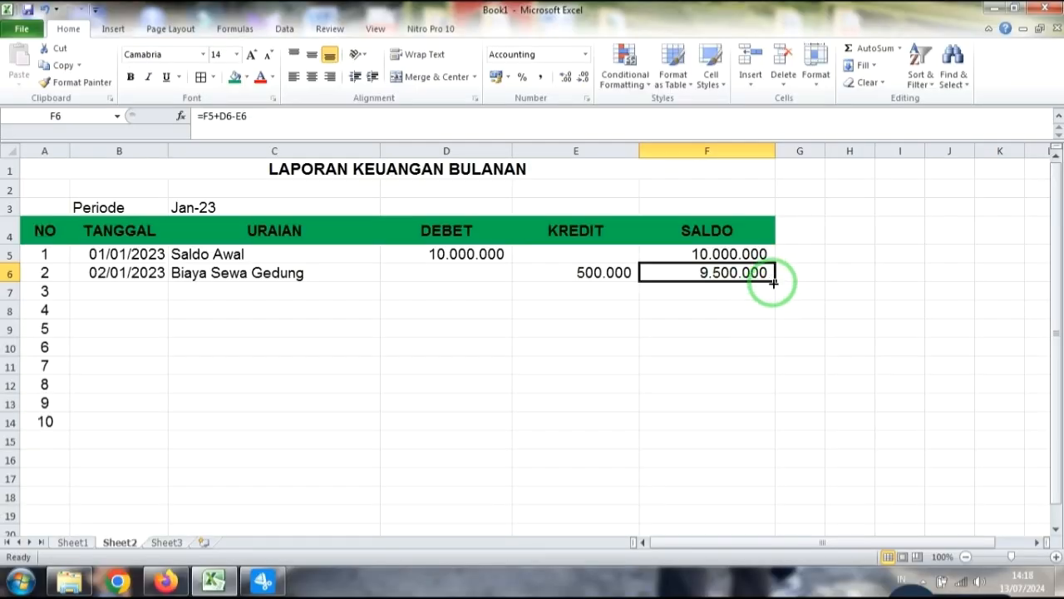
left_click_drag(775, 282, 769, 424)
left_click(847, 329)
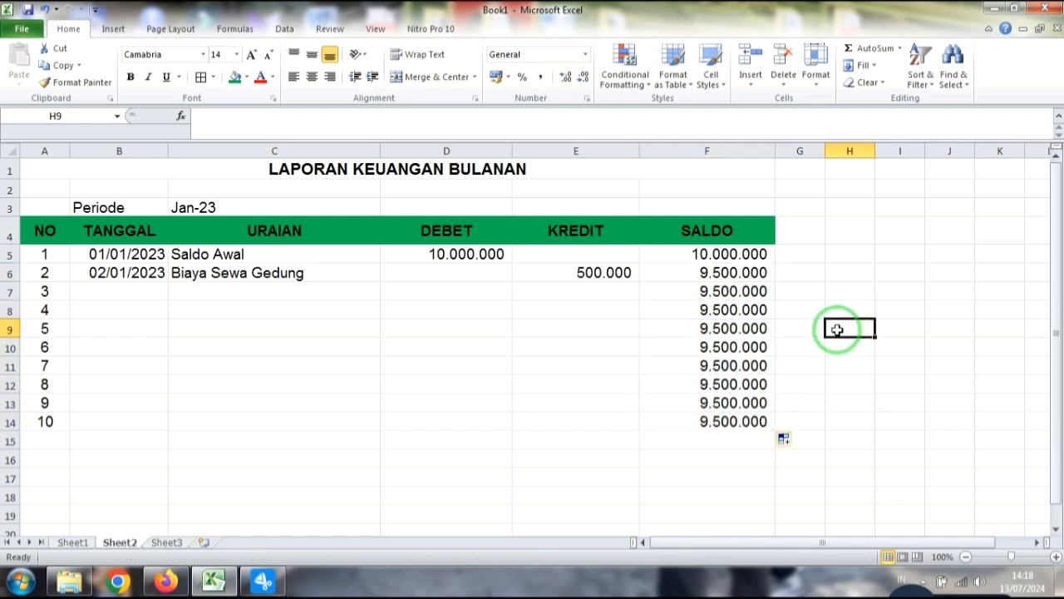
Enter the third record in row 7 with the description Biaya Pembersihan Gedung and a credit amount of 200000
left_click(198, 288)
type("Biay")
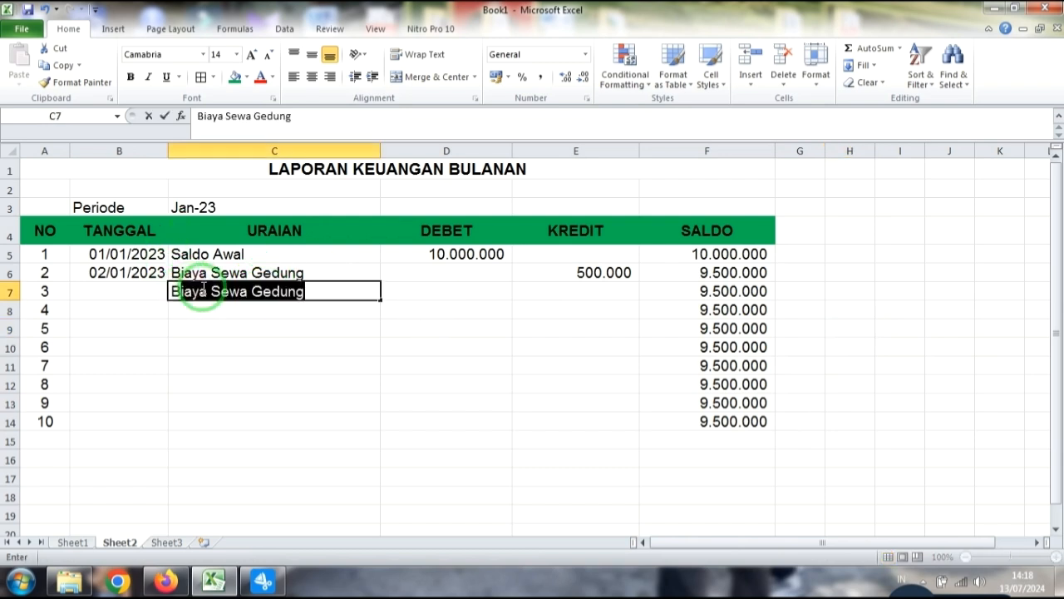
type("a Pembersihan Gedung")
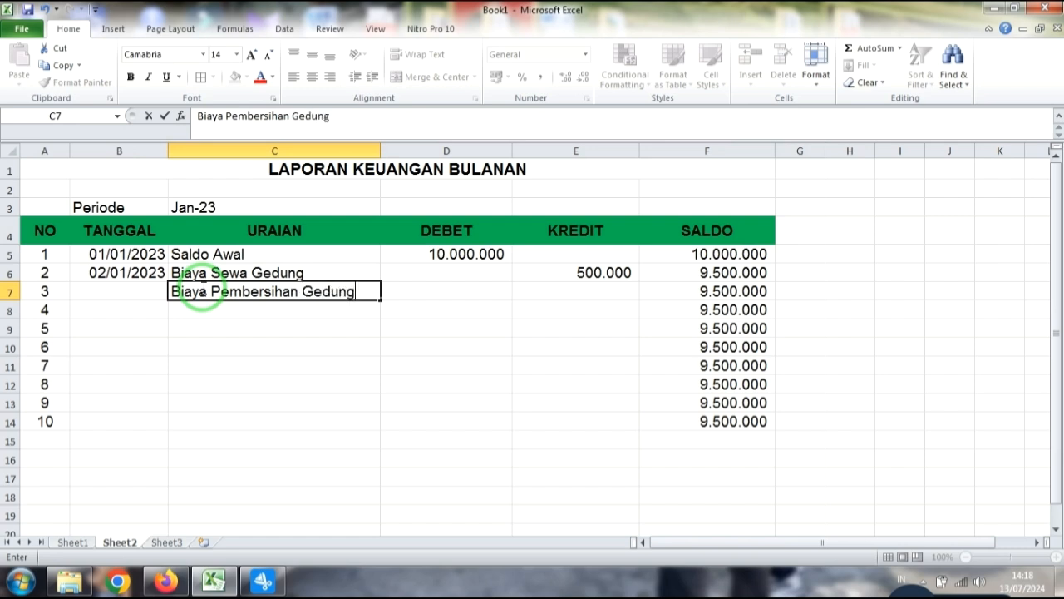
left_click(604, 294)
type("2")
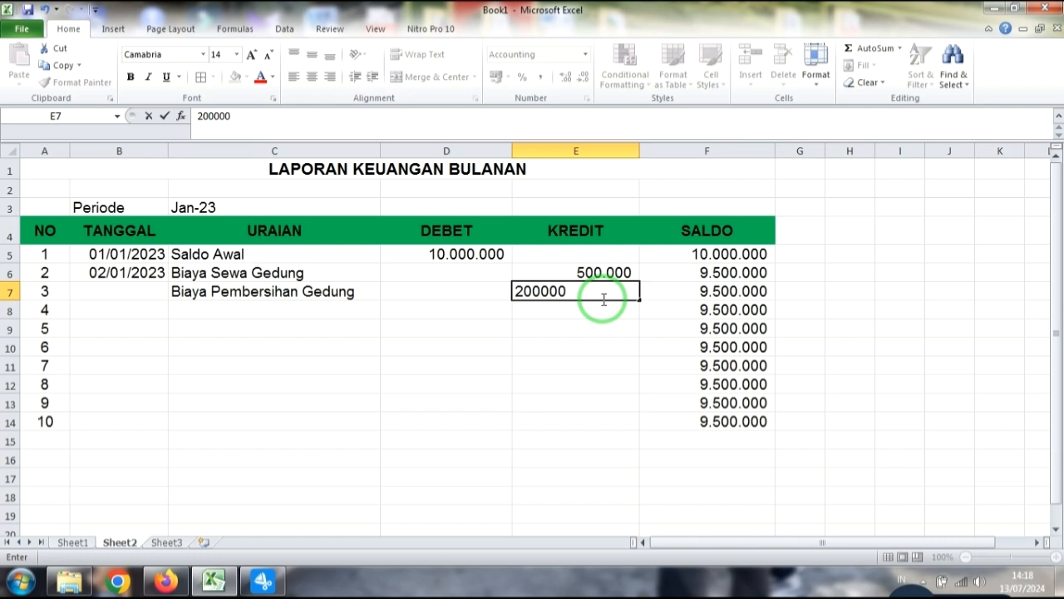
type("00.000")
key("Return")
Examine the balances and formulas in F6 to F14 against the empty description, debit and credit cells from row 8 down
left_click(707, 292)
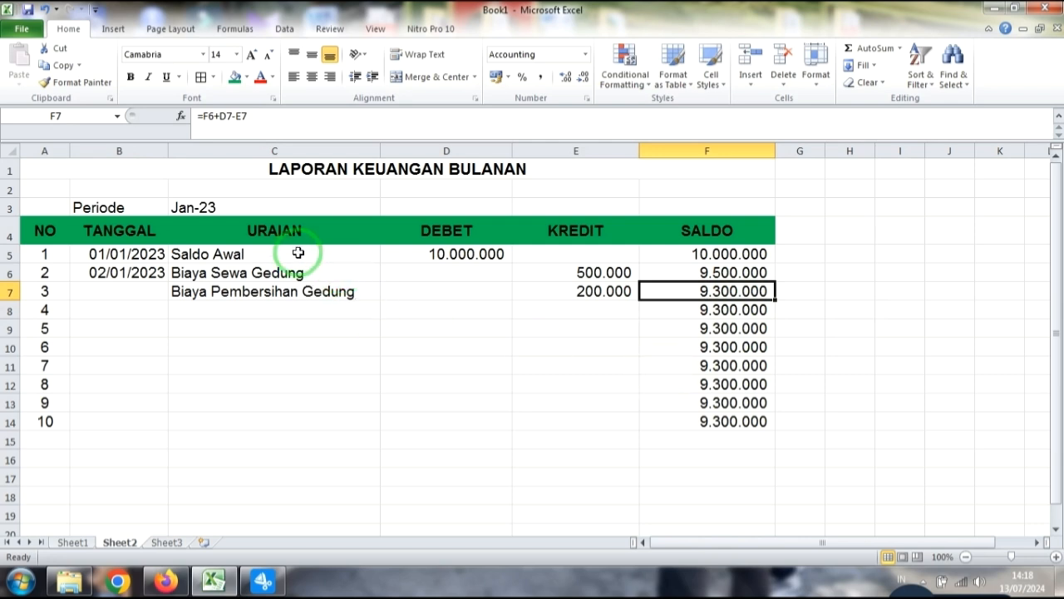
left_click_drag(708, 311, 708, 419)
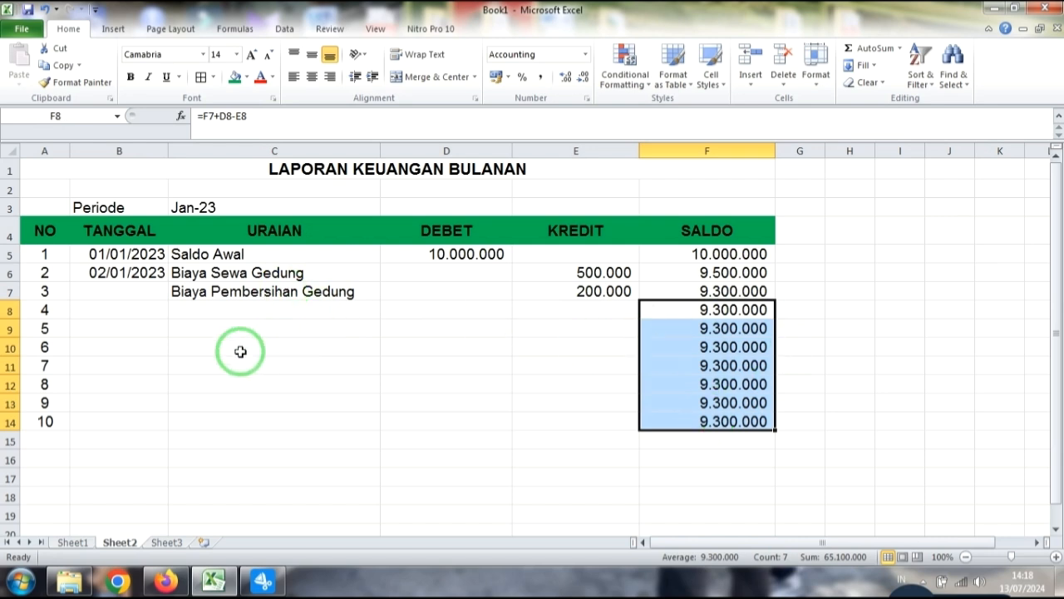
left_click(249, 421)
left_click_drag(247, 309, 254, 423)
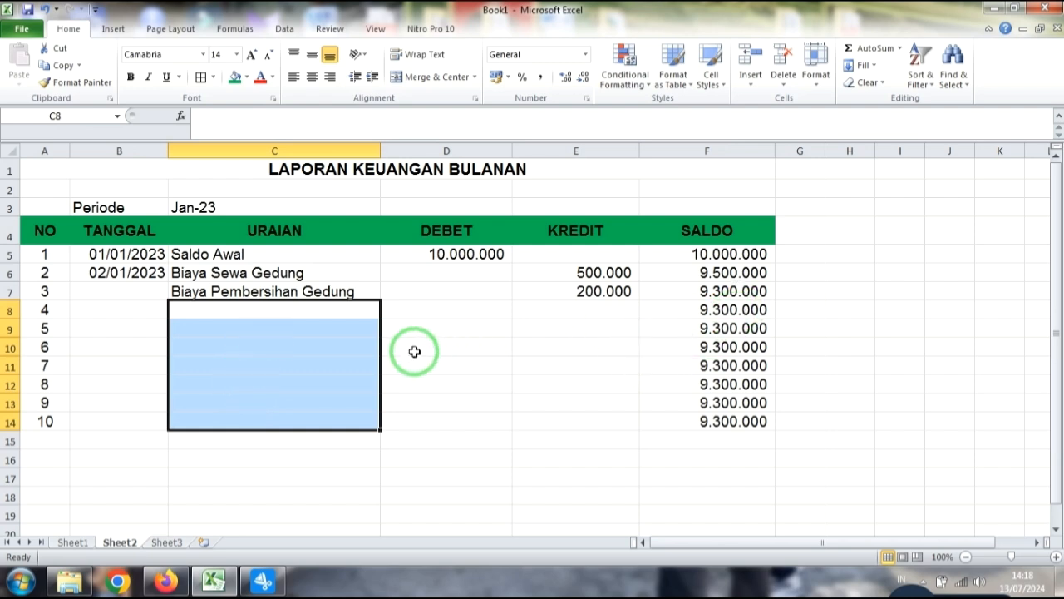
left_click_drag(278, 315, 263, 421)
left_click_drag(740, 313, 716, 423)
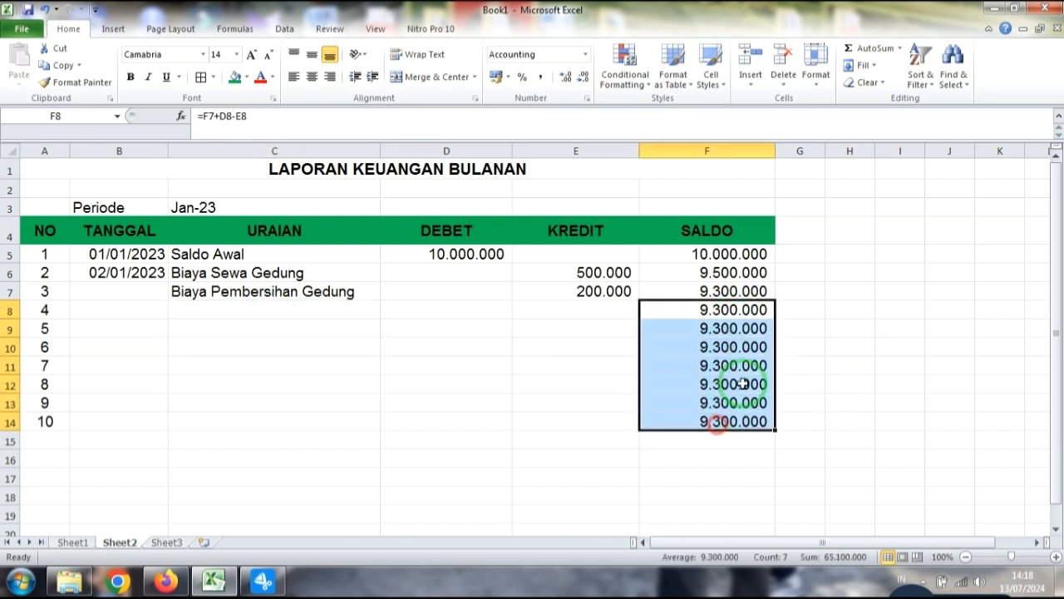
left_click(461, 385)
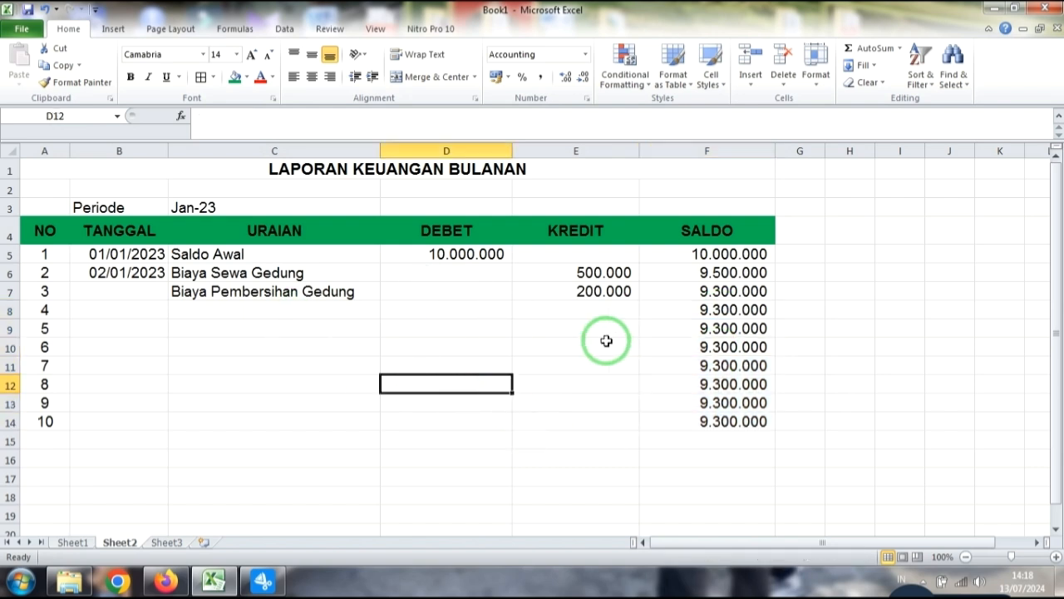
left_click(287, 310)
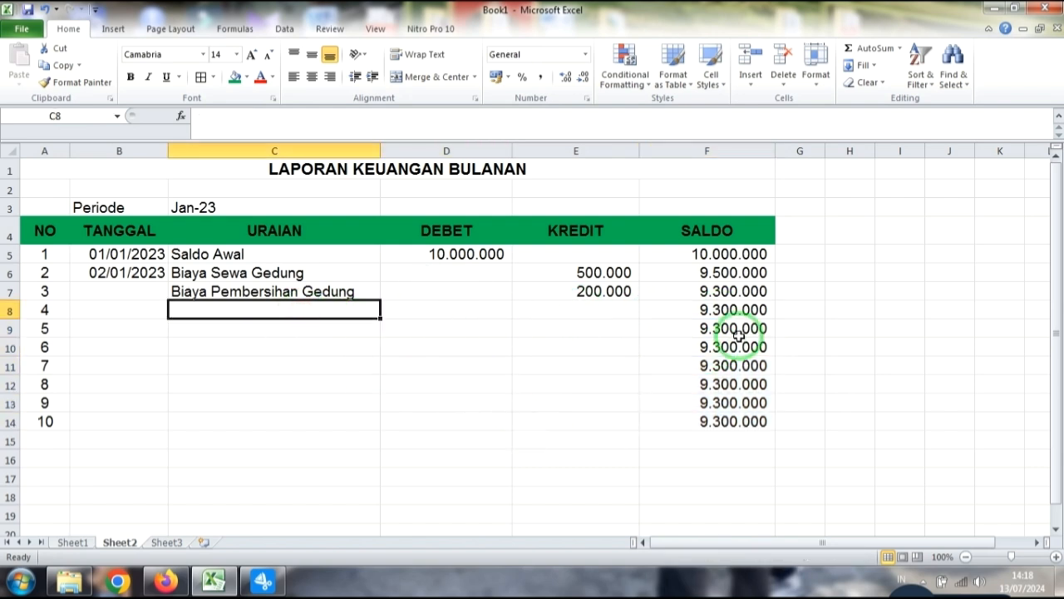
left_click(729, 309)
left_click_drag(726, 333, 728, 426)
left_click(256, 308)
left_click_drag(133, 309, 611, 294)
left_click(762, 308)
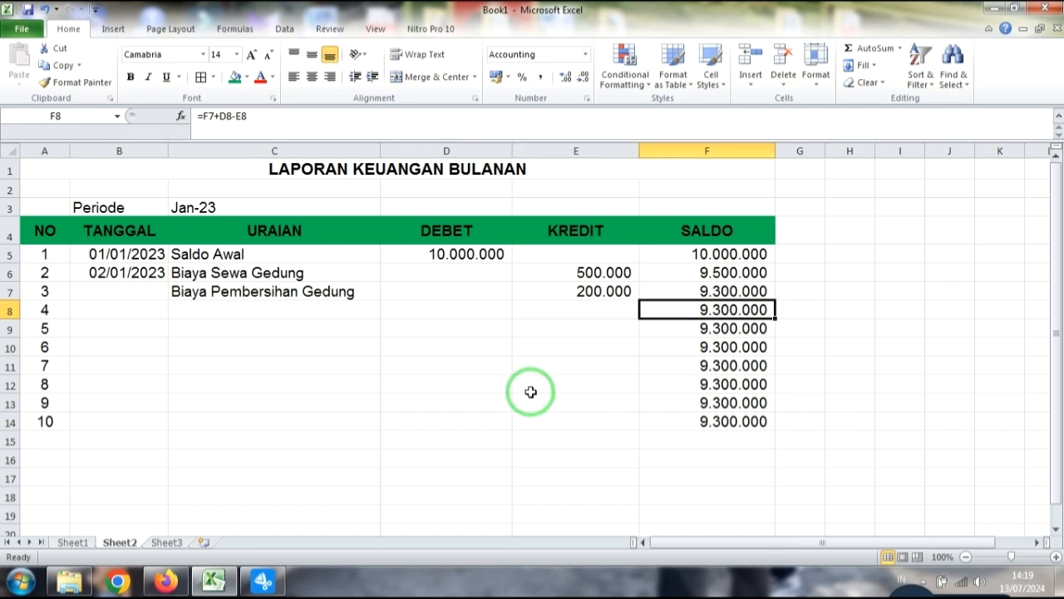
left_click(713, 274)
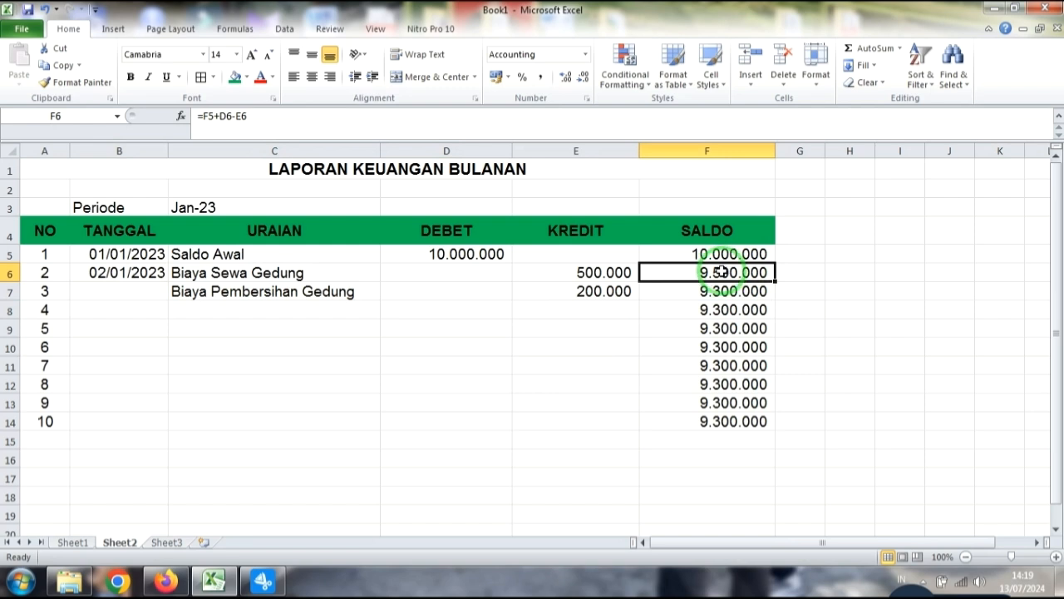
left_click(850, 347)
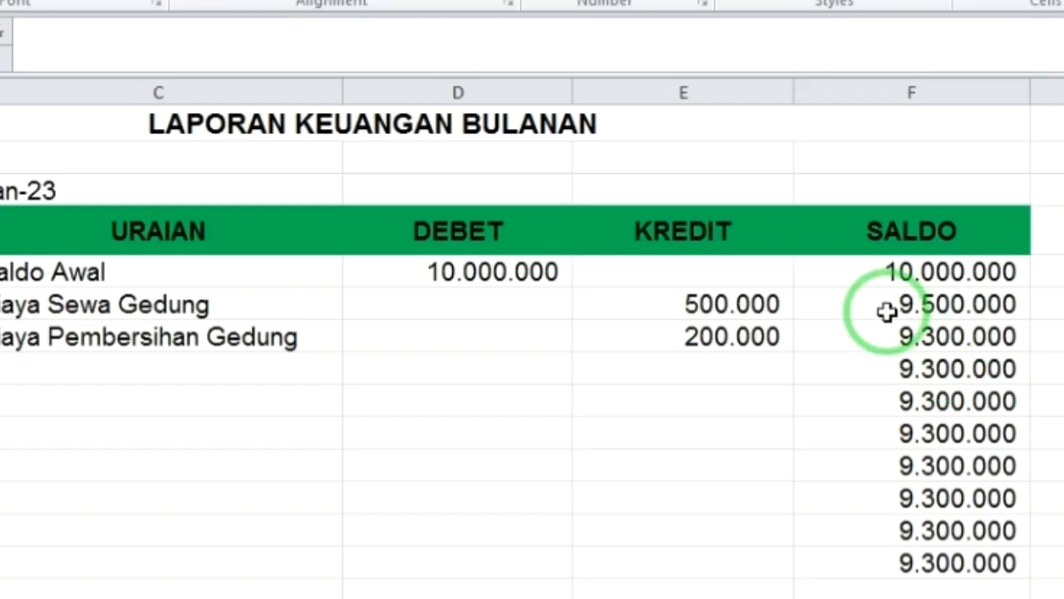
left_click(887, 310)
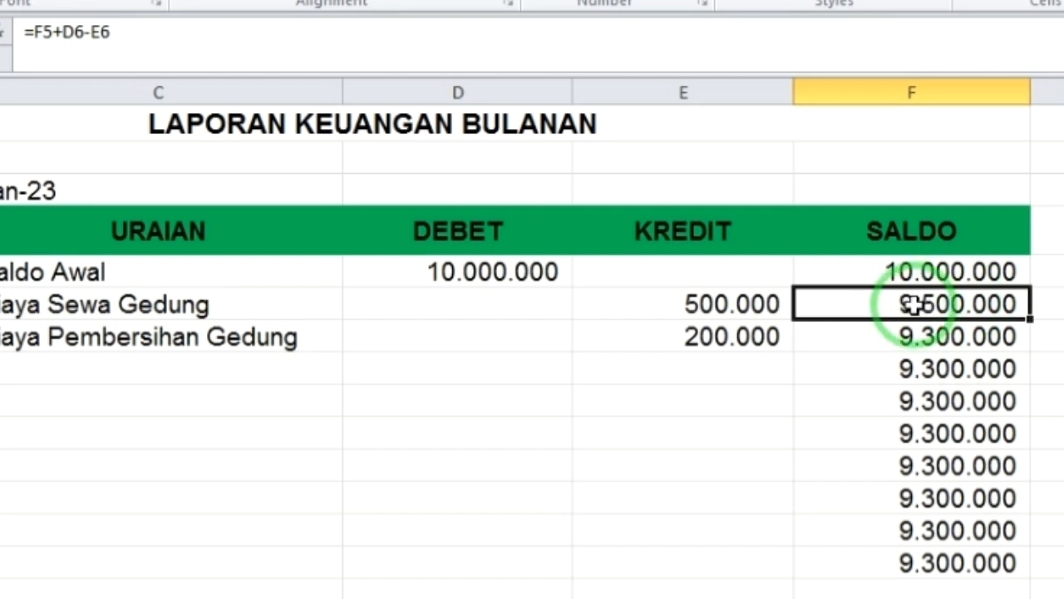
left_click(1061, 398)
Start an IF function around the balance formula in F6, with the test AND(D6="";E6="") for empty debit and credit
left_click(950, 304)
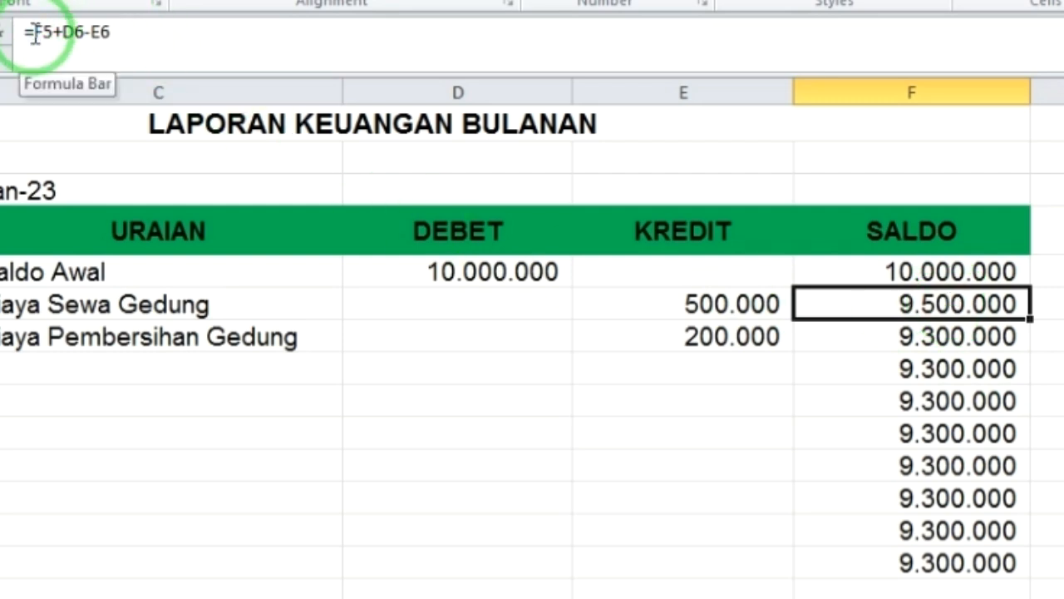
left_click(35, 33)
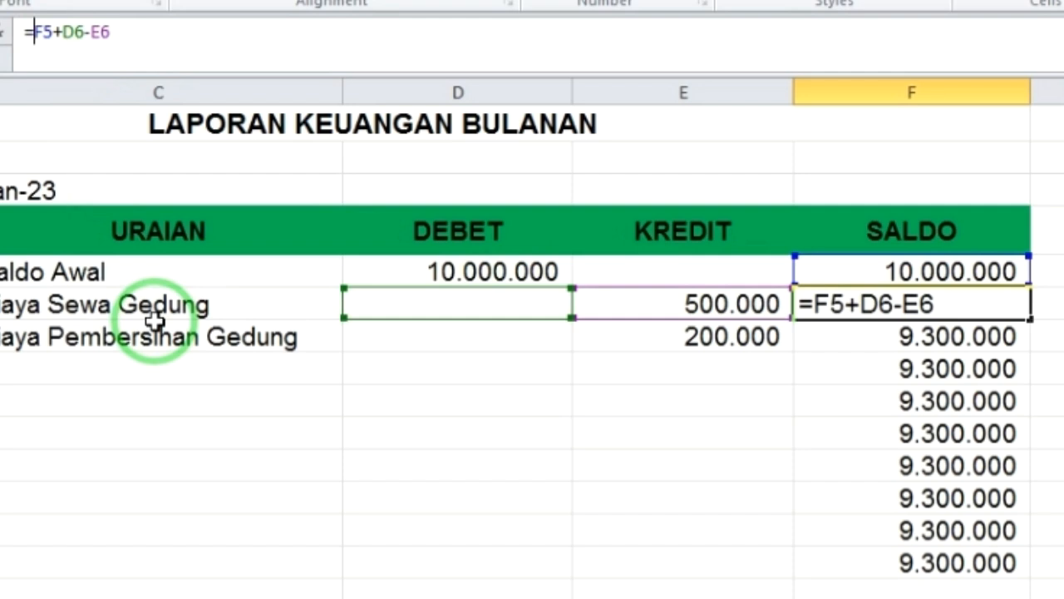
type("IF(")
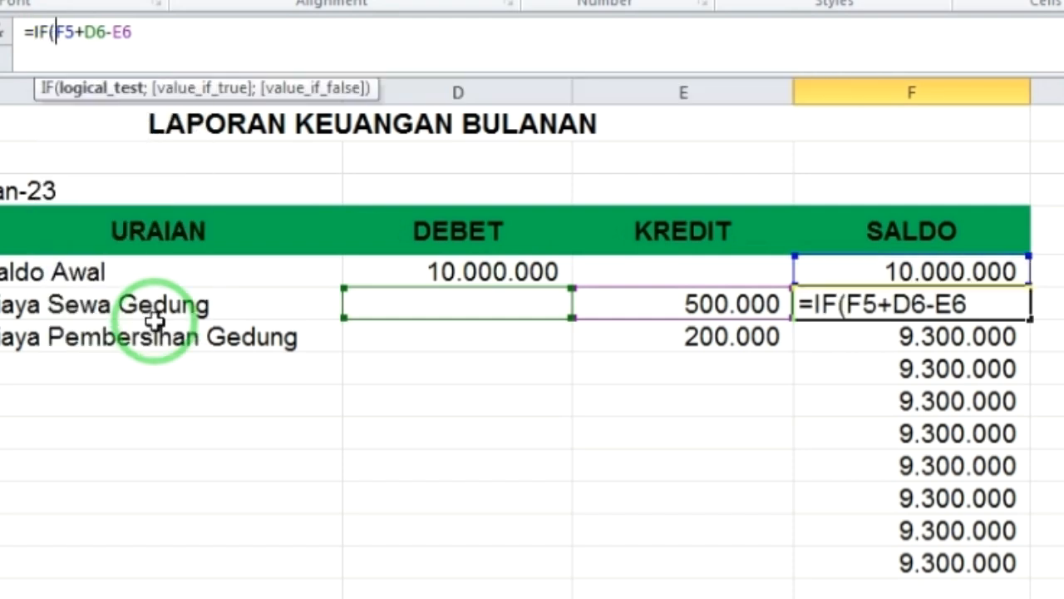
type("AND")
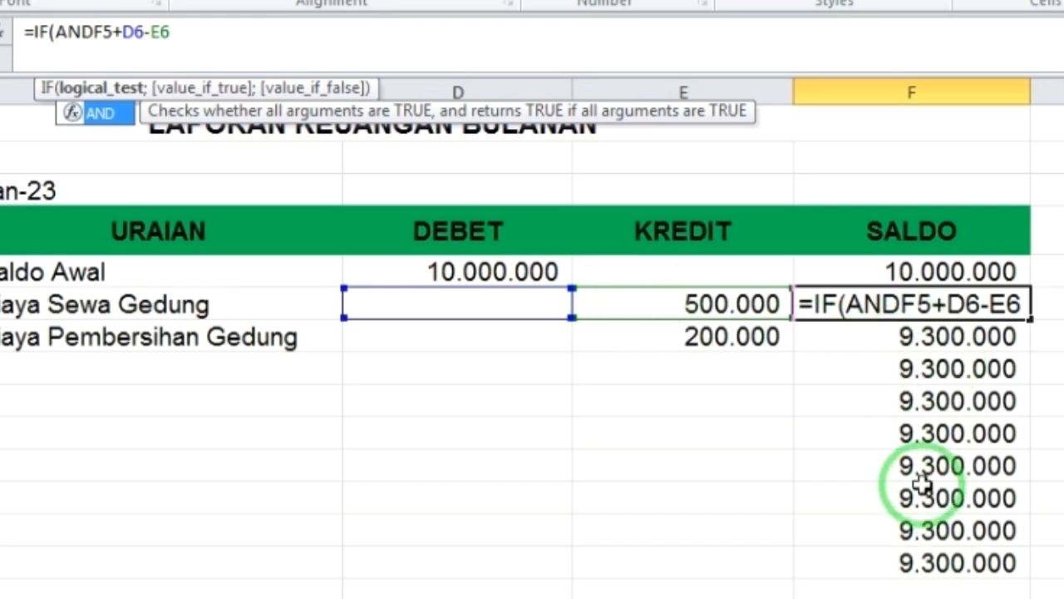
left_click(94, 32)
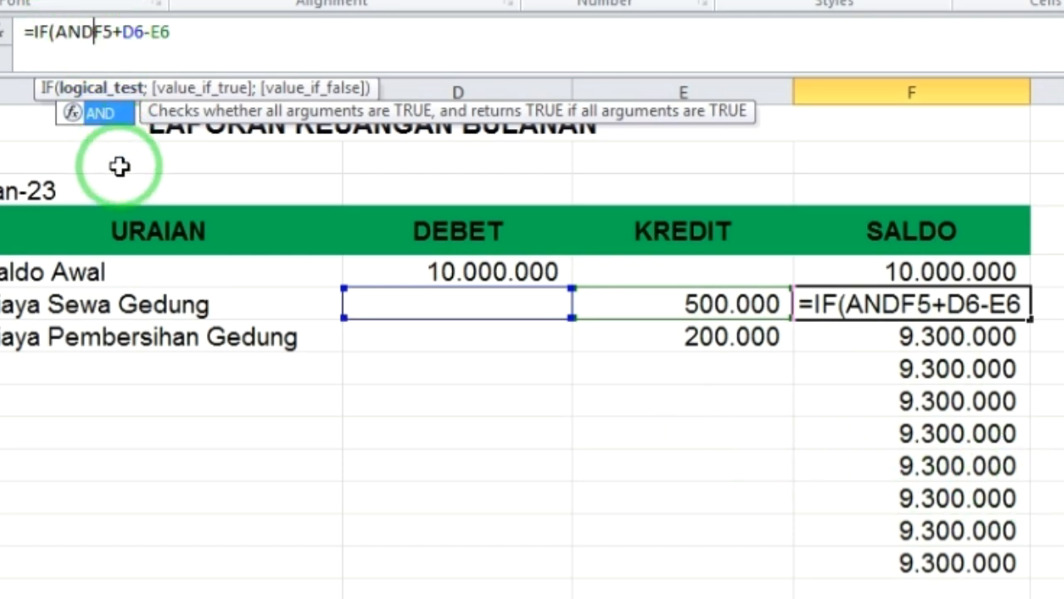
type("(")
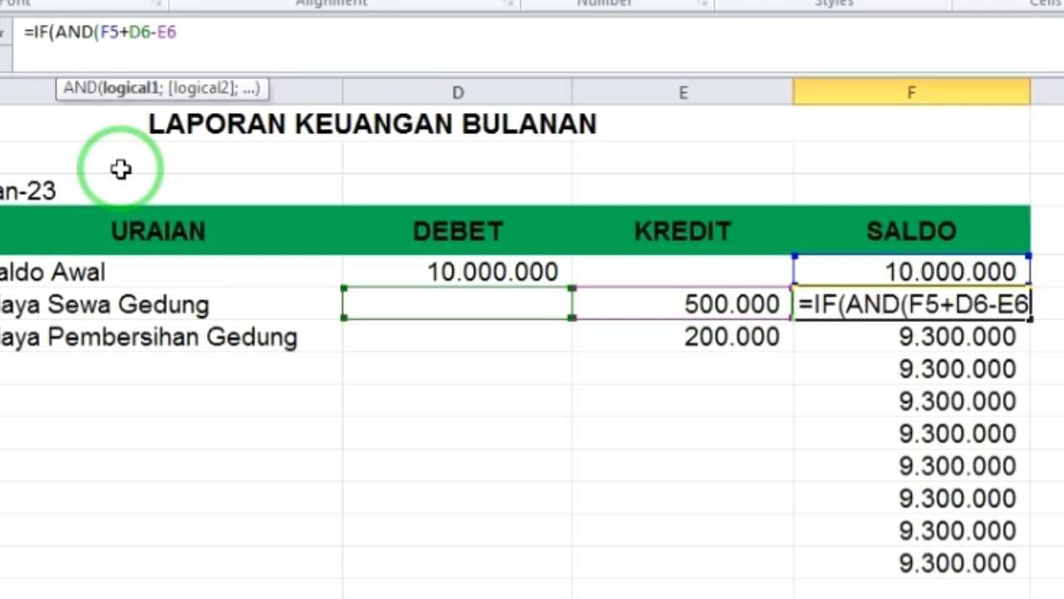
left_click(456, 308)
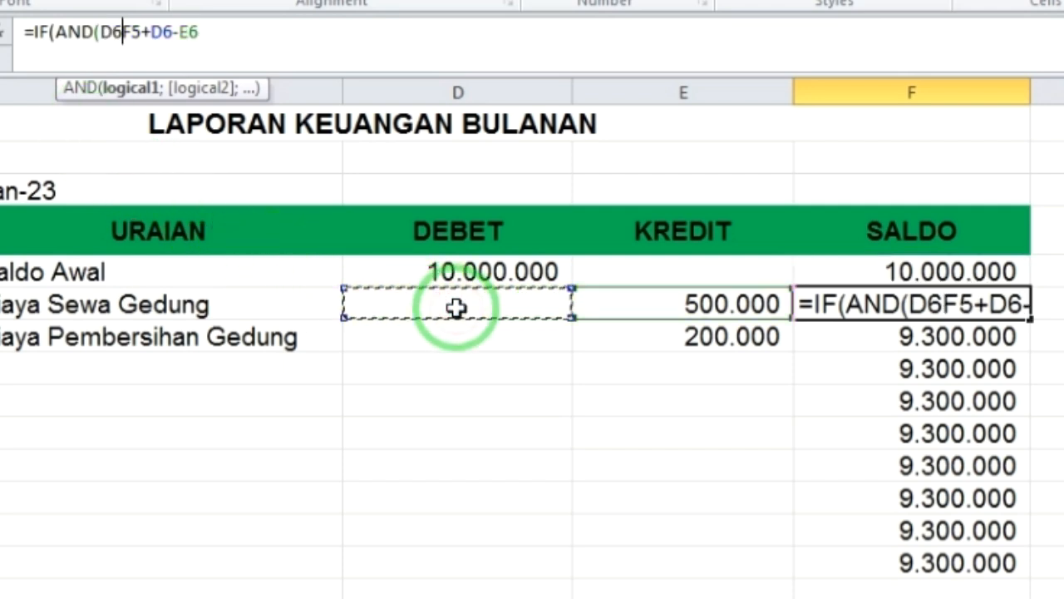
type("=")
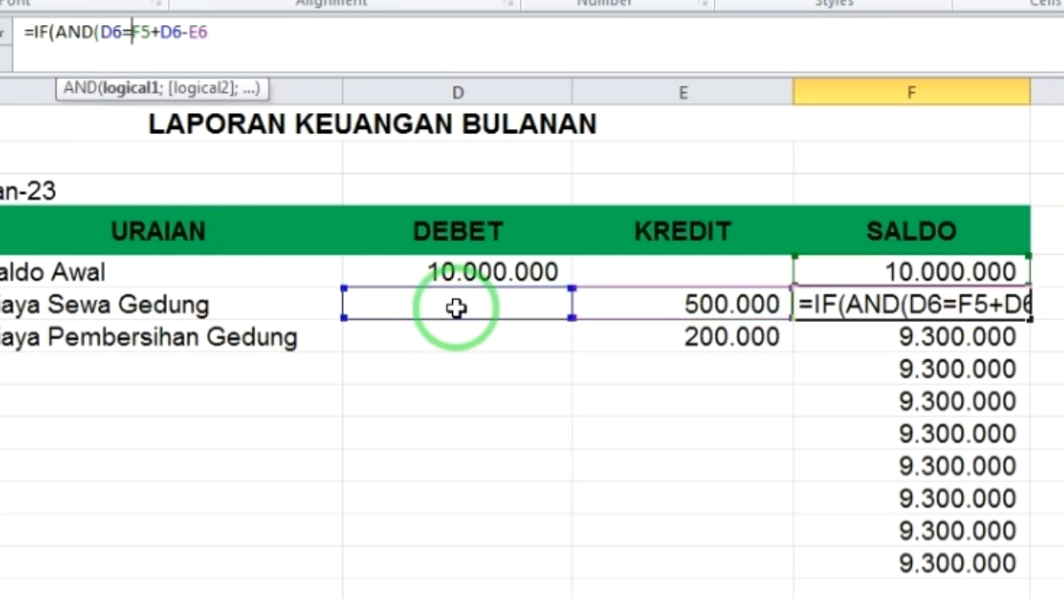
type("\"\"")
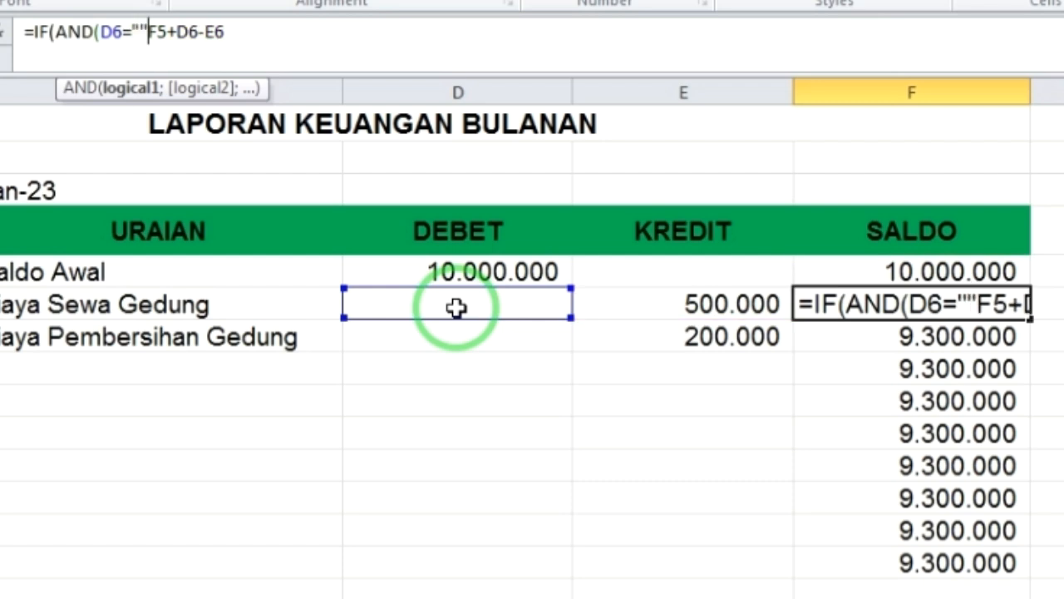
type(";")
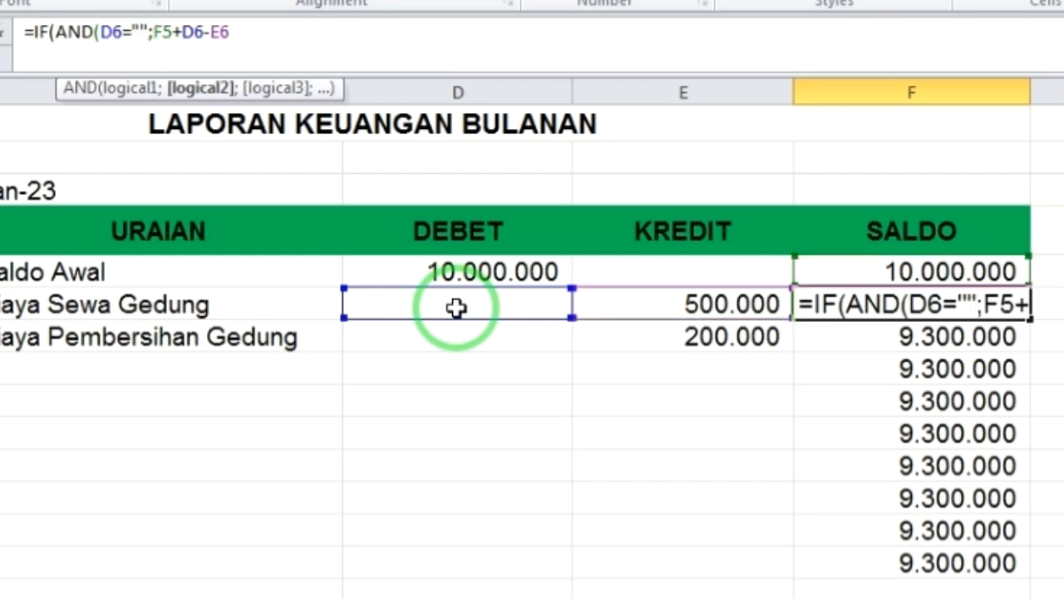
left_click(649, 306)
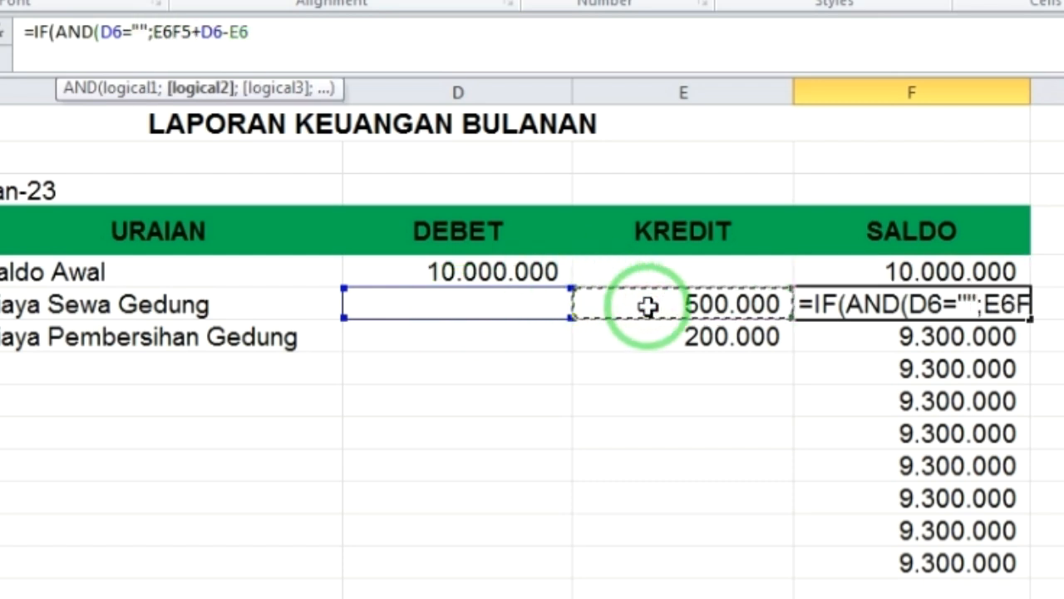
type("=\"\"")
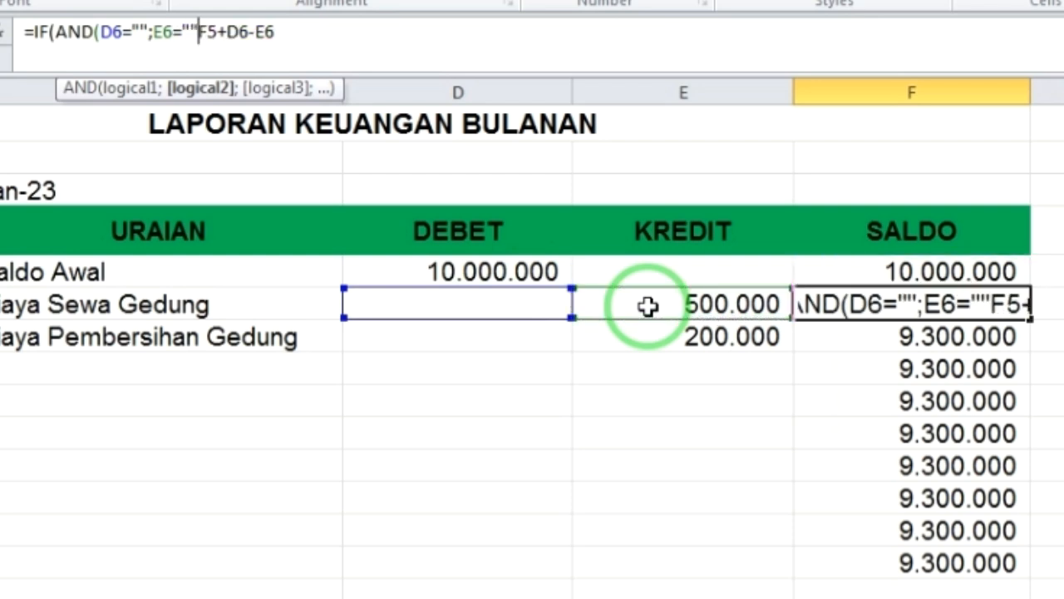
type(")")
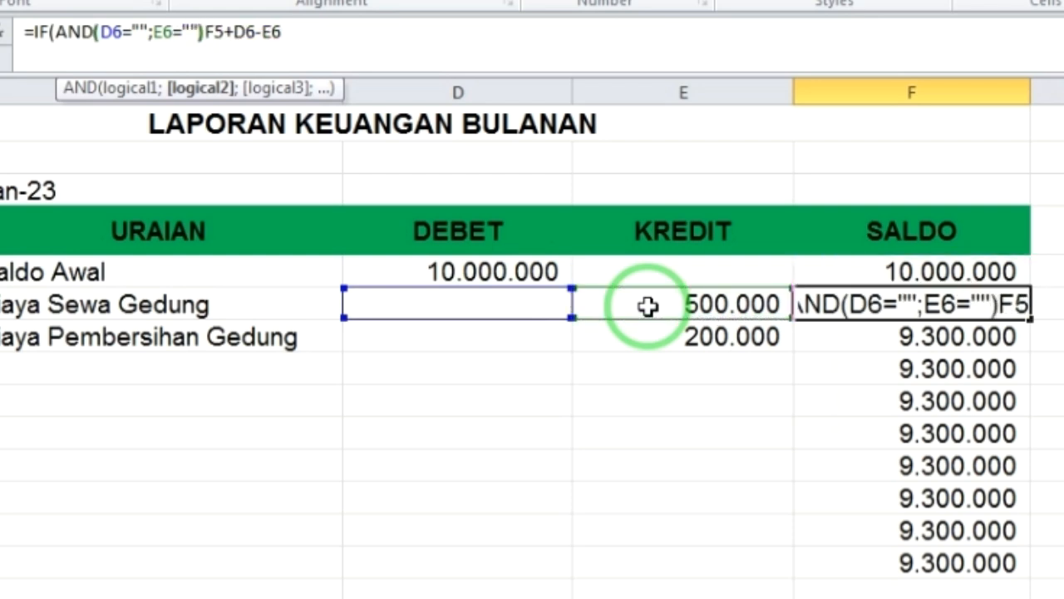
Complete the F6 formula to return empty text when the test is true and F5+D6-E6 otherwise
type(";")
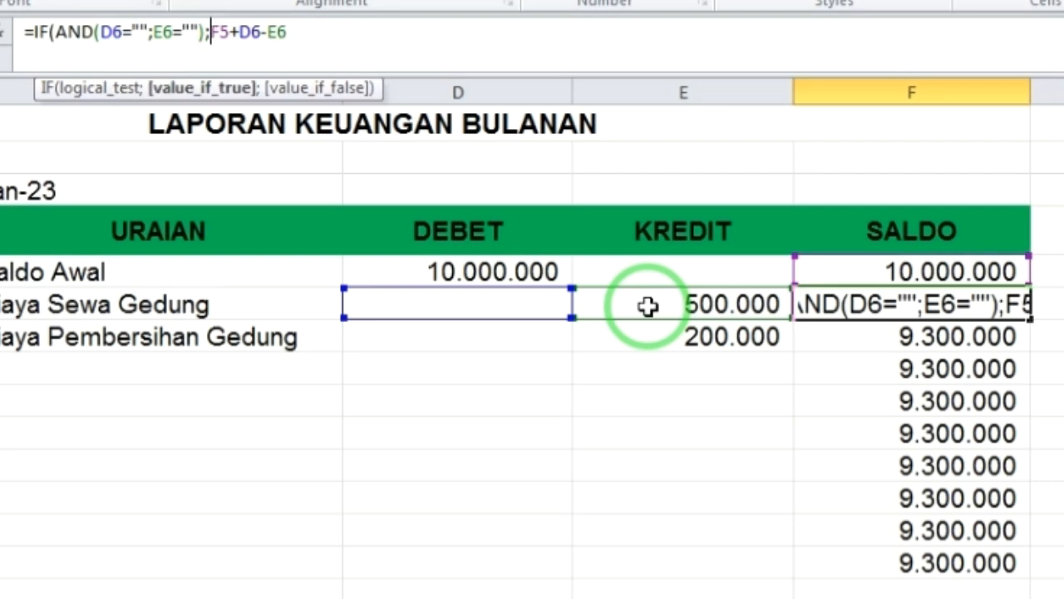
type("\"\"")
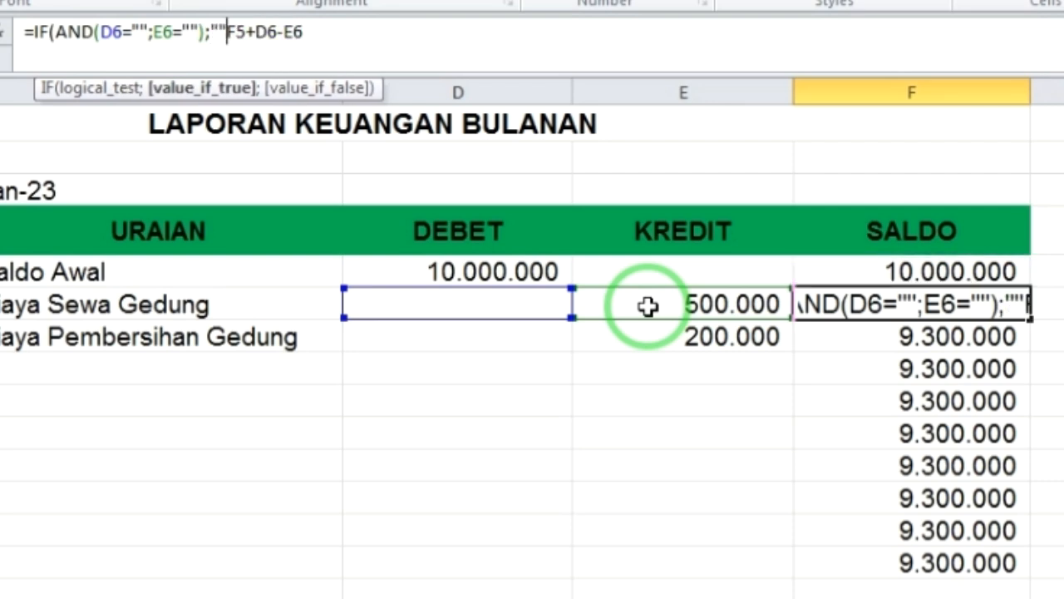
type(";")
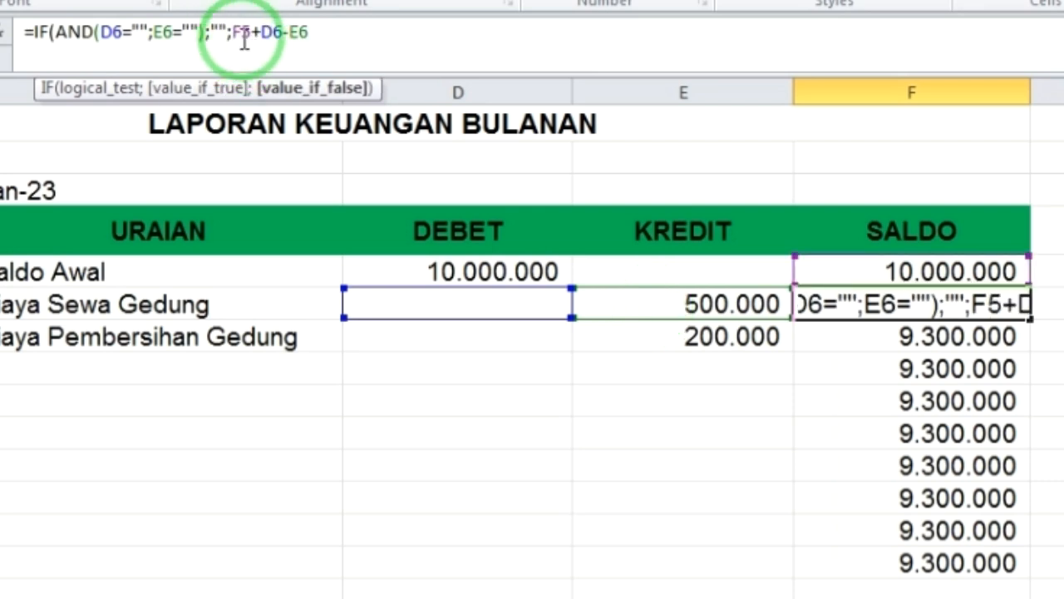
left_click(317, 35)
type(")")
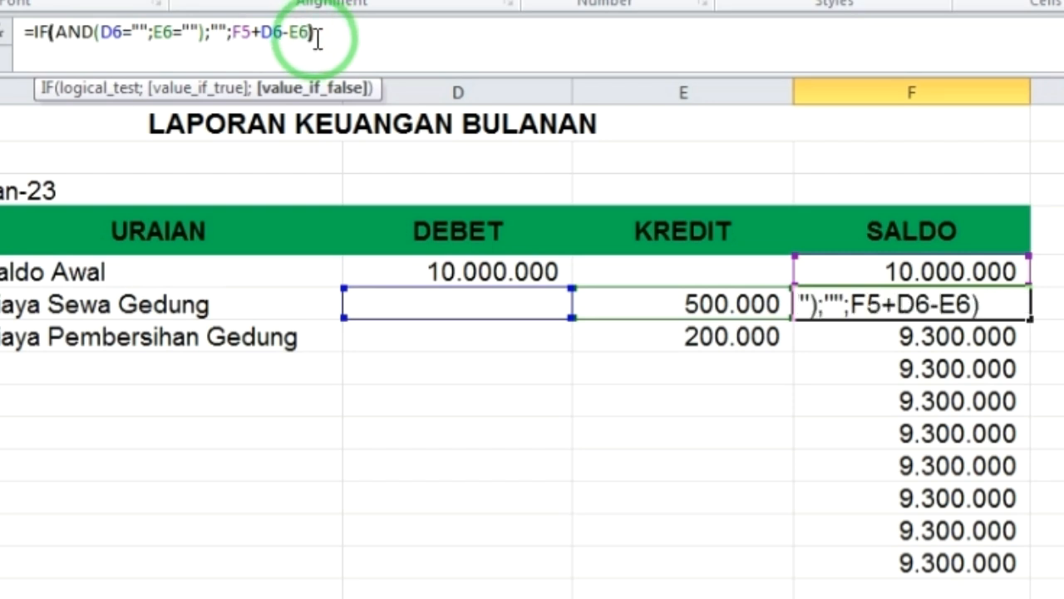
key("Return")
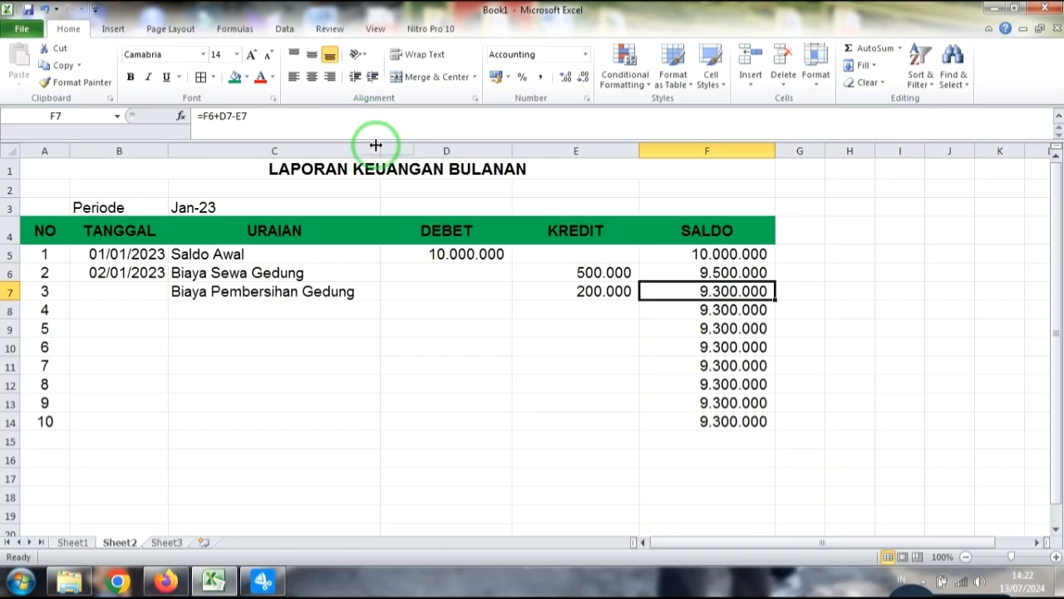
Fill the conditional running balance formula from F6 down through F14
left_click(890, 306)
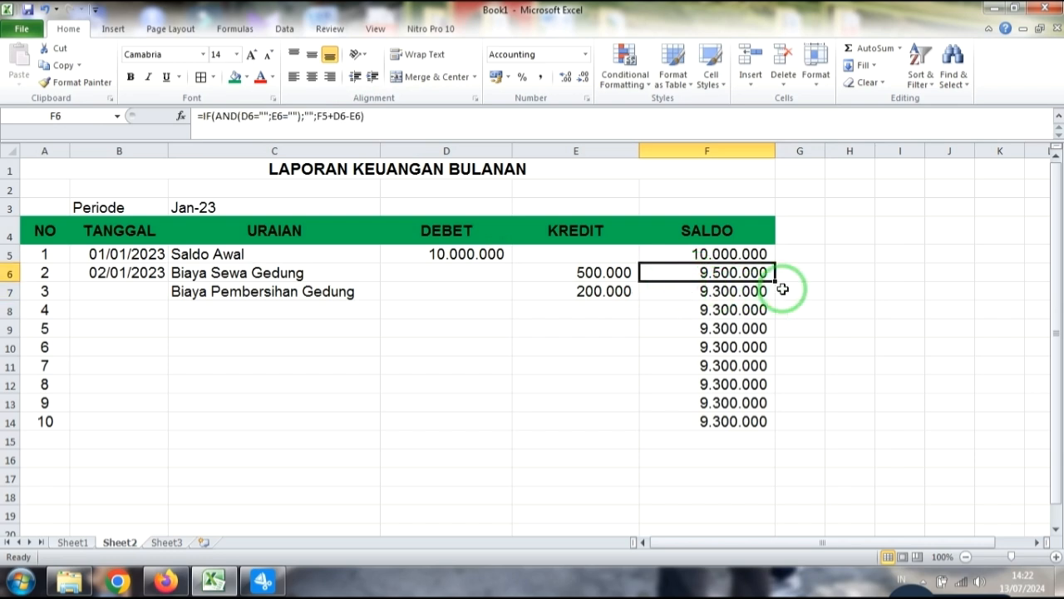
left_click_drag(775, 284, 777, 428)
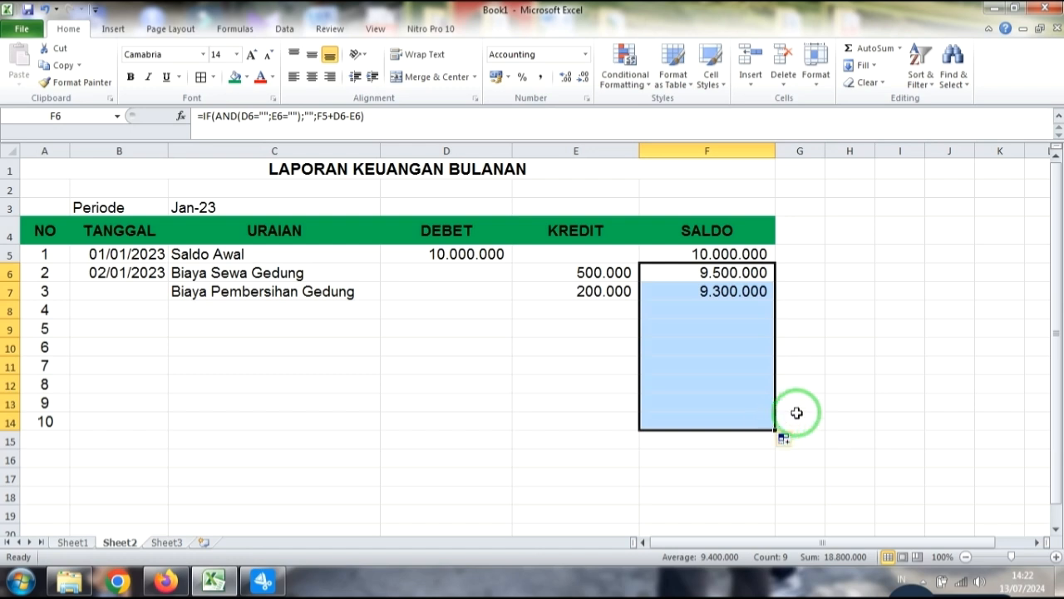
Examine the filled balance formulas in column F for the empty rows from row 8 down
left_click(742, 362)
left_click(716, 309)
left_click(737, 371)
left_click(734, 340)
left_click(732, 313)
left_click(720, 343)
left_click(740, 318)
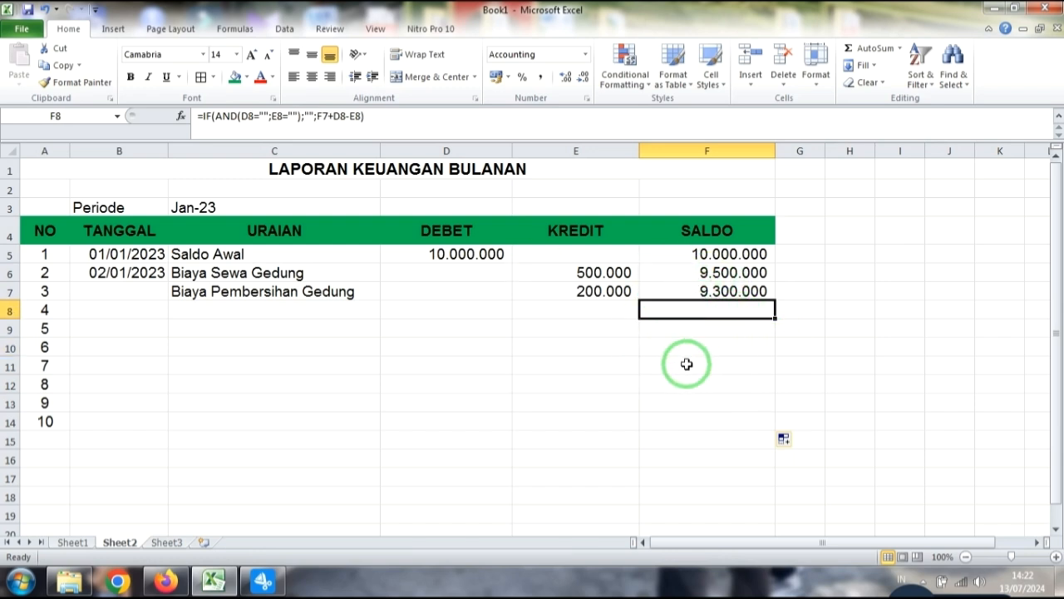
left_click(197, 313)
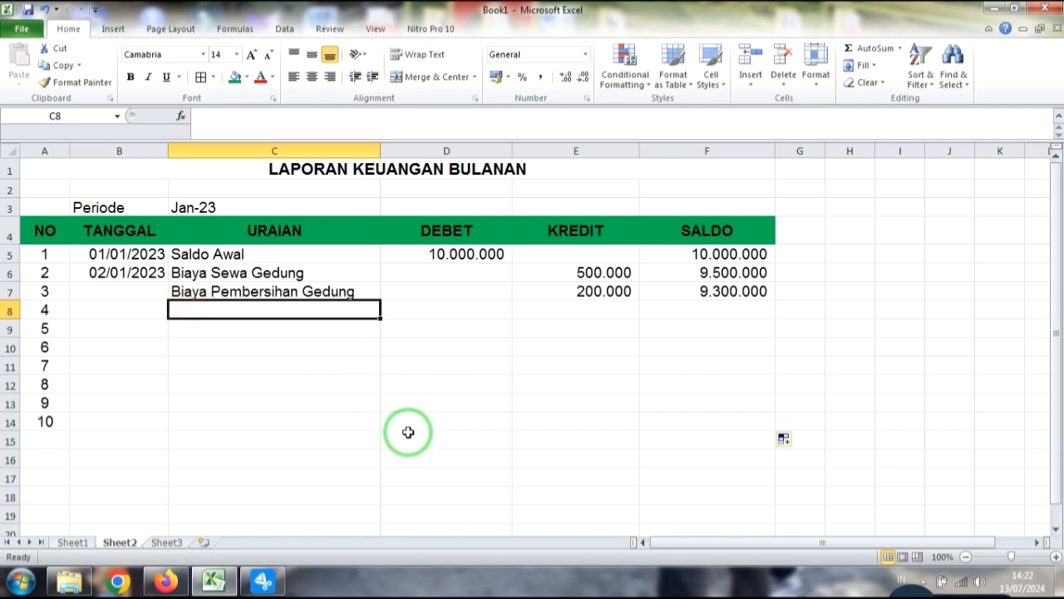
Enter the date 03/01/2023 in B7 for the Biaya Pembersihan Gedung record
left_click(118, 293)
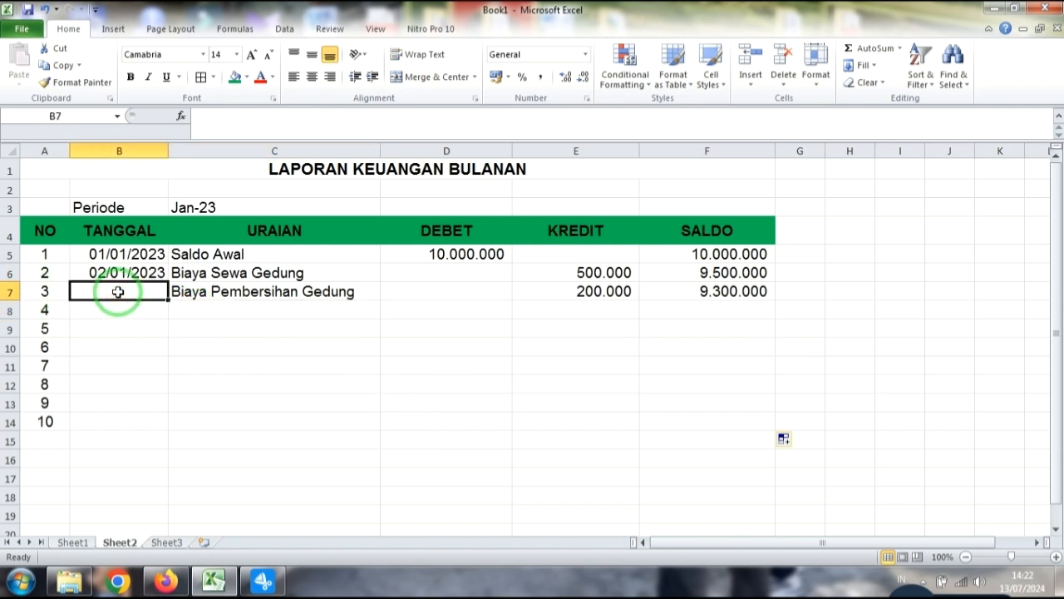
type("03/01")
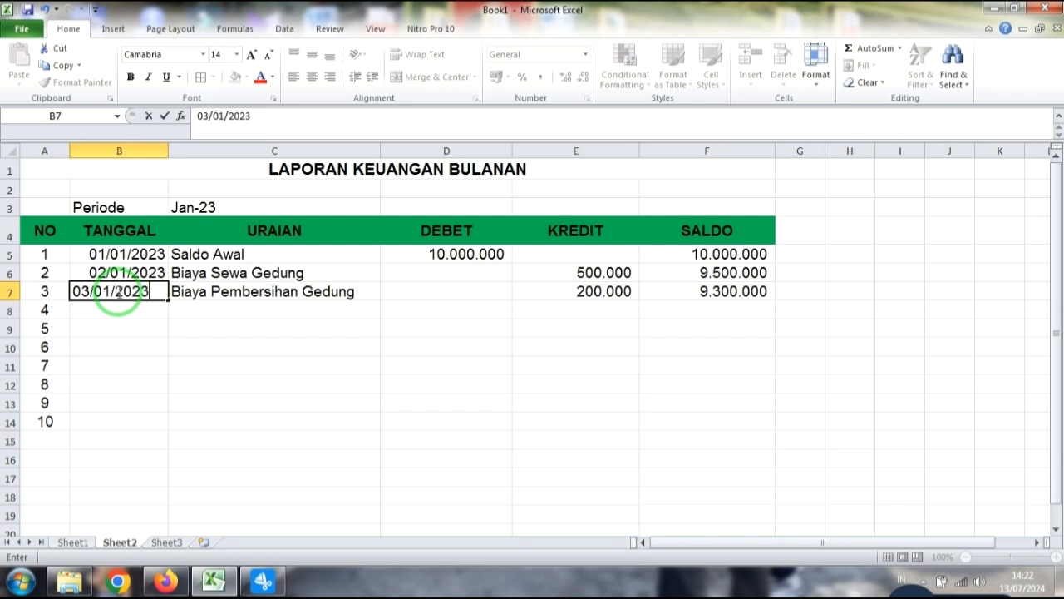
type("/2023")
left_click(231, 347)
Enter the date 04/01/2023 in B8 and the description Pembelian ATK in C8
left_click(90, 311)
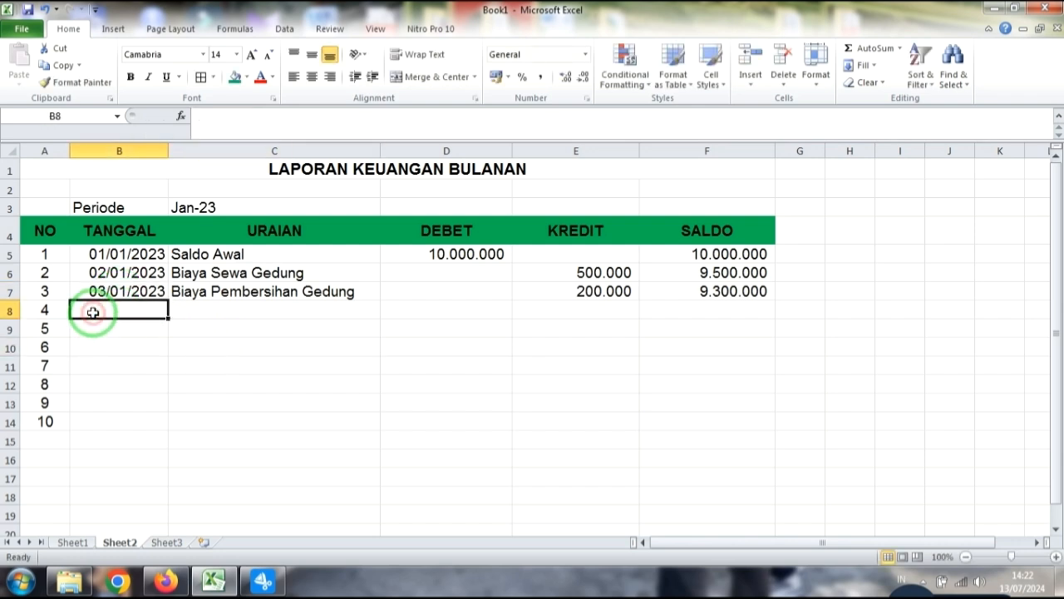
type("04/01")
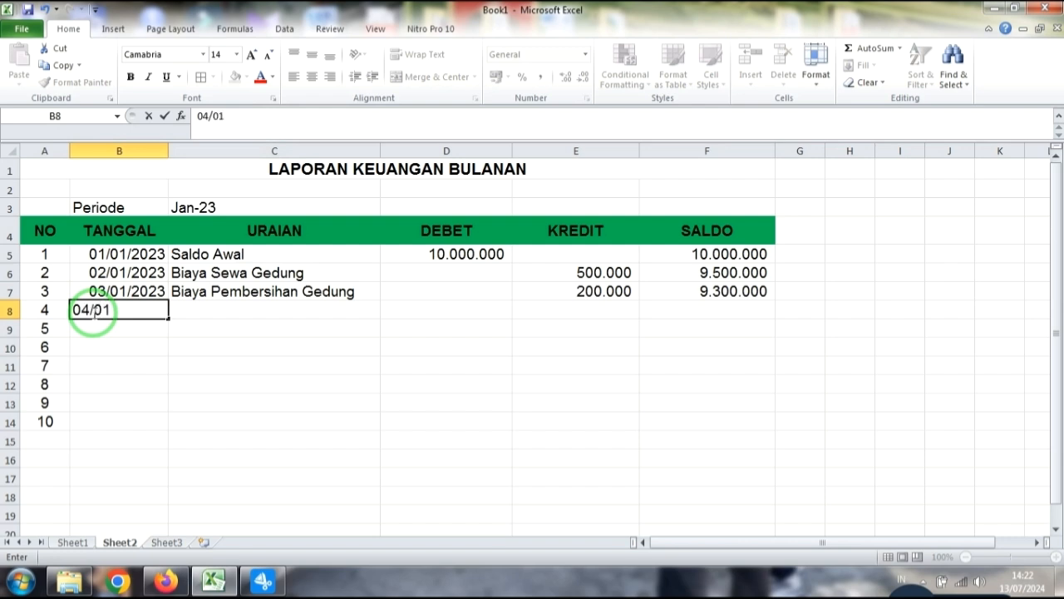
type("/2023")
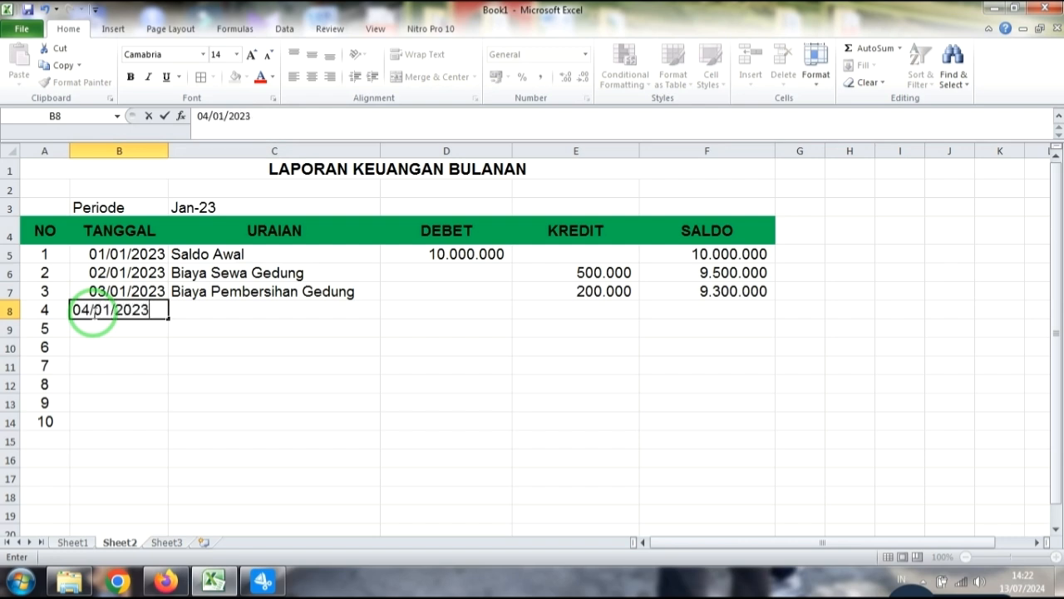
left_click(203, 321)
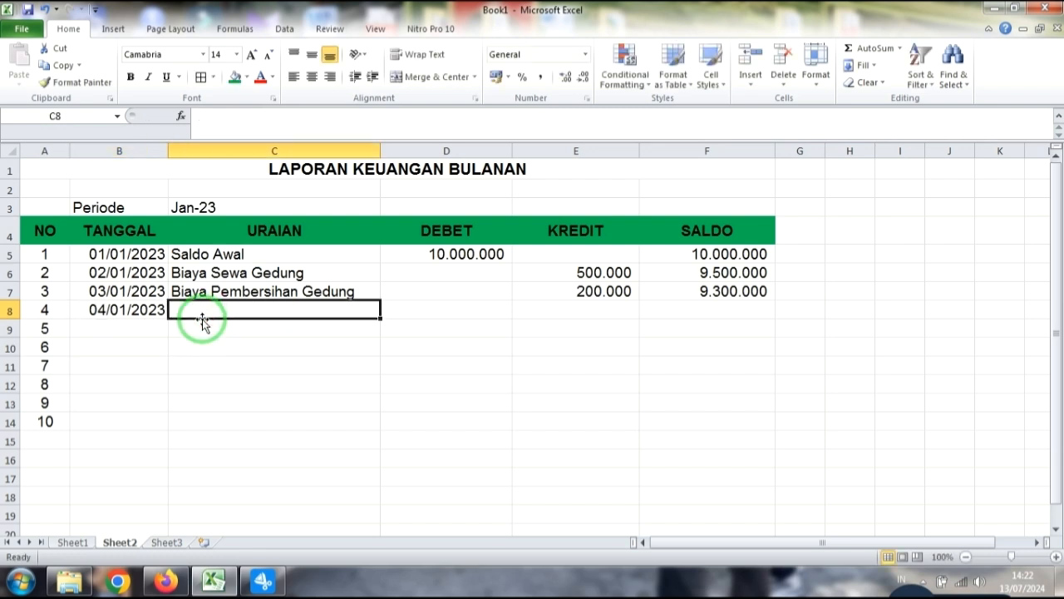
type("Pembelian ATK")
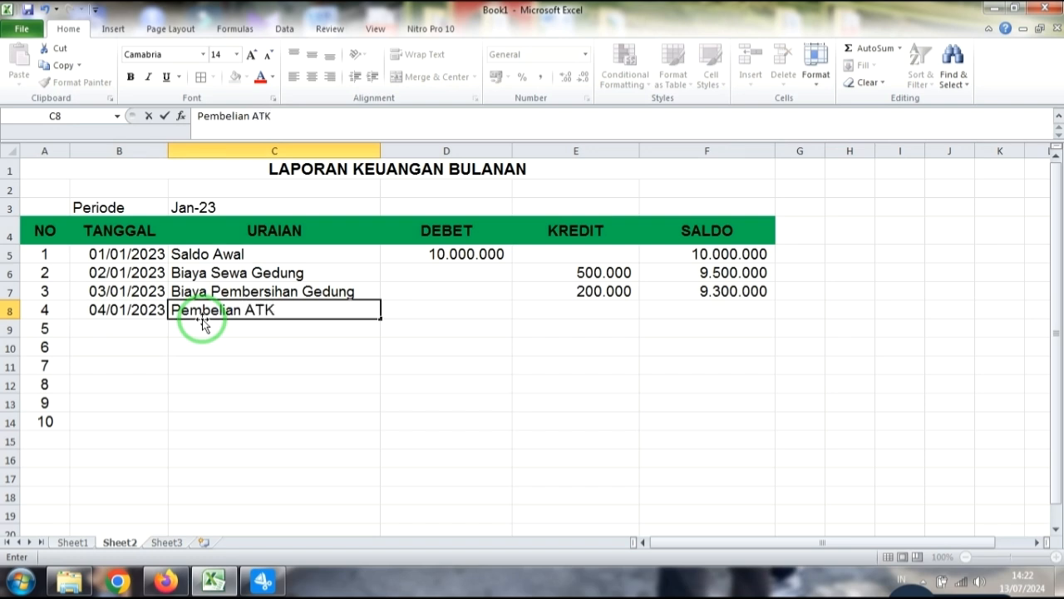
left_click(444, 413)
Enter a credit of 300000 in E8 and check the row's balance in F8
left_click(557, 308)
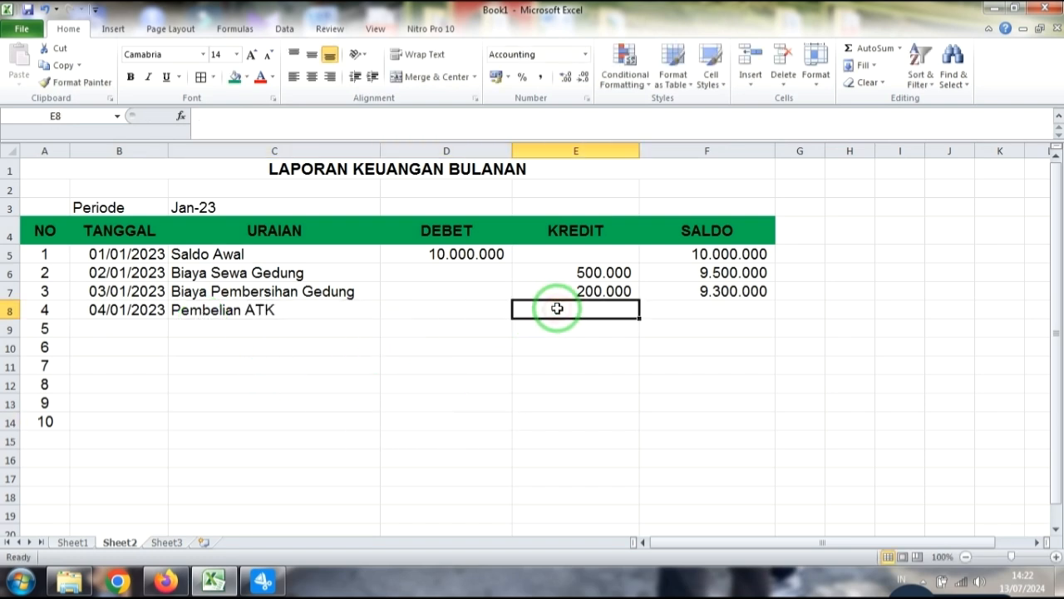
type("3")
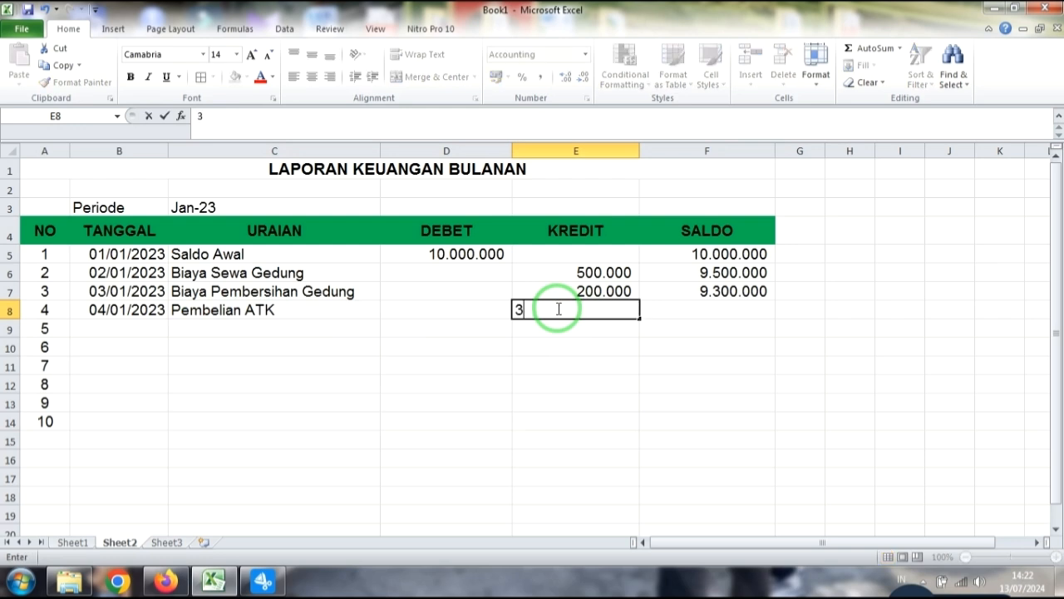
type("00000")
key("Return")
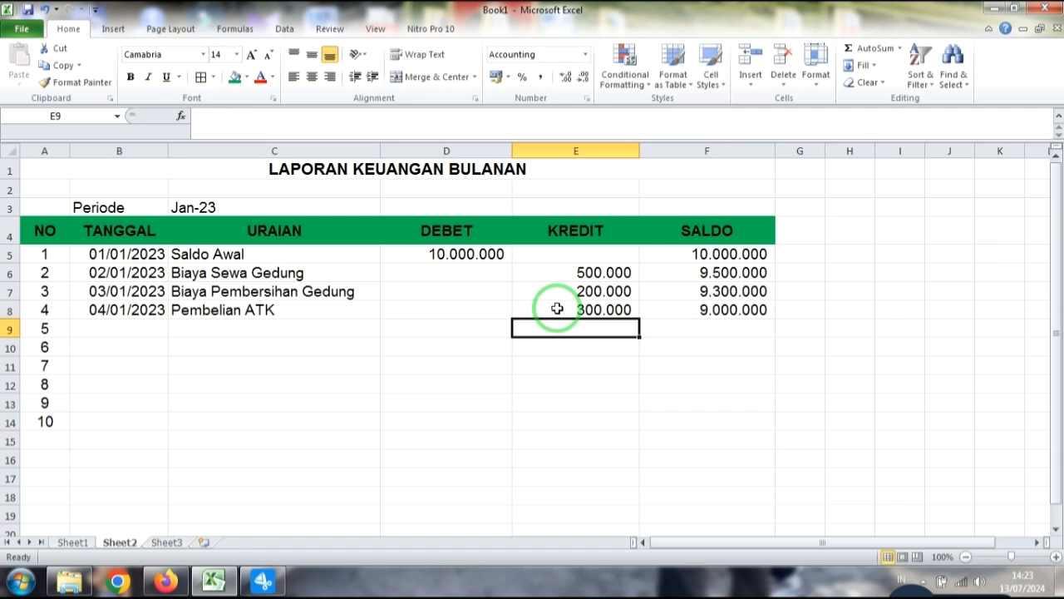
left_click(725, 313)
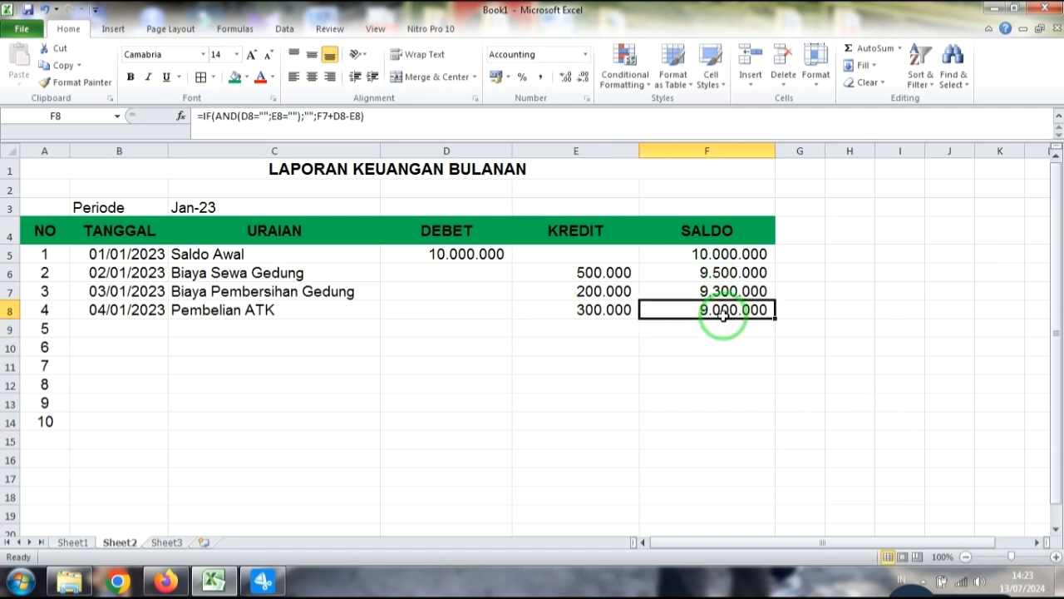
Enter the date 05/01/2023 in B9 and the description Dana Masuk Dari Kabupaten in C9
left_click(116, 331)
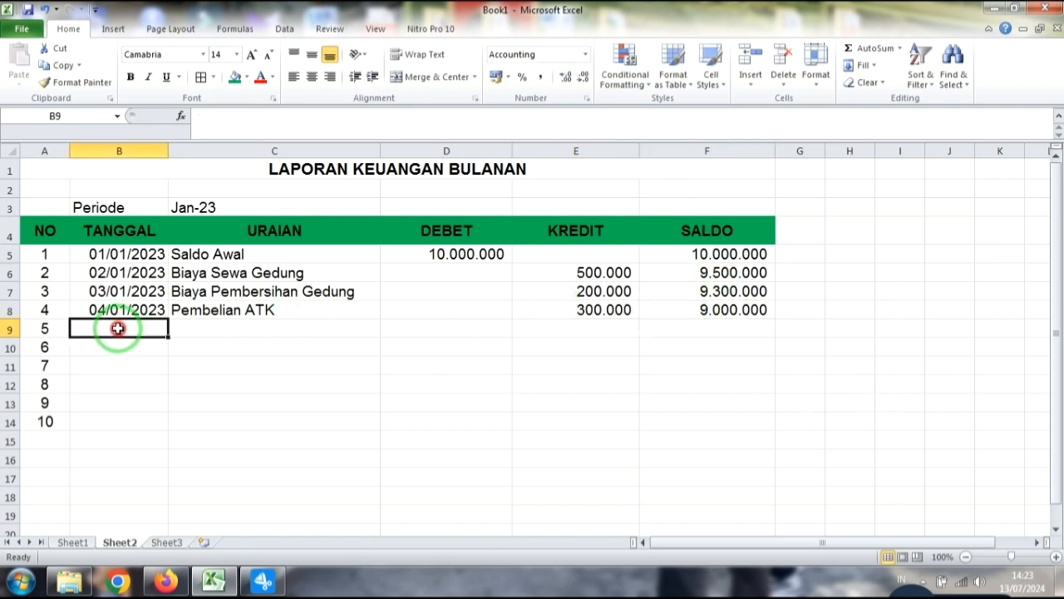
type("05")
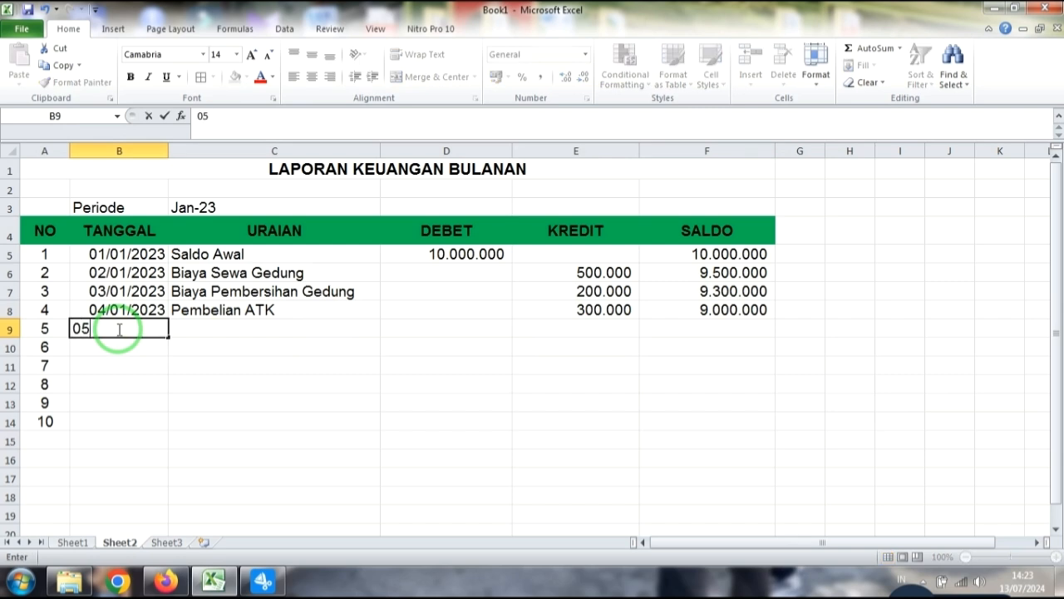
type("/01/2023")
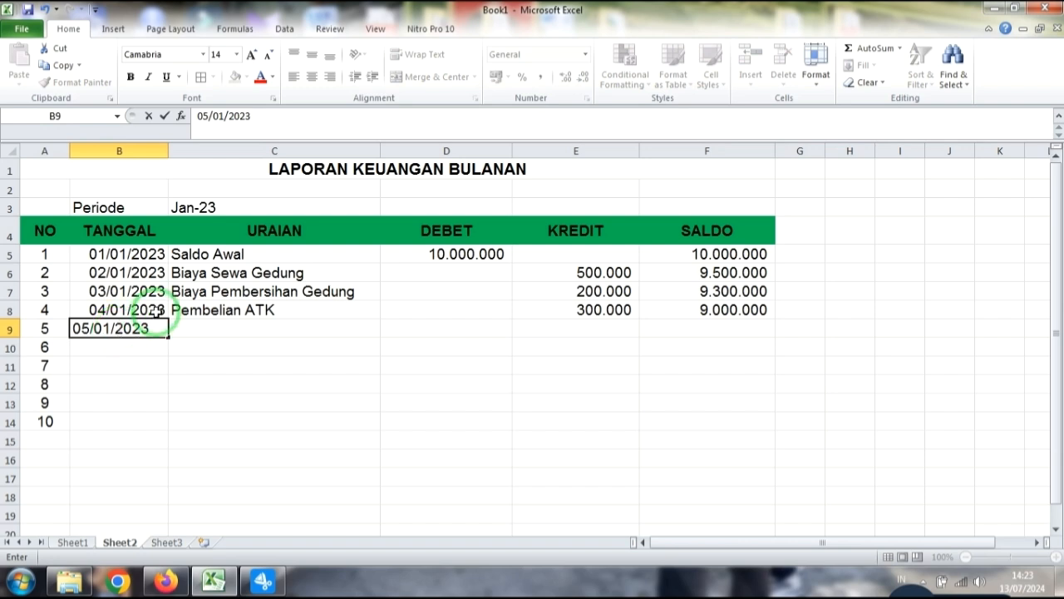
left_click(206, 328)
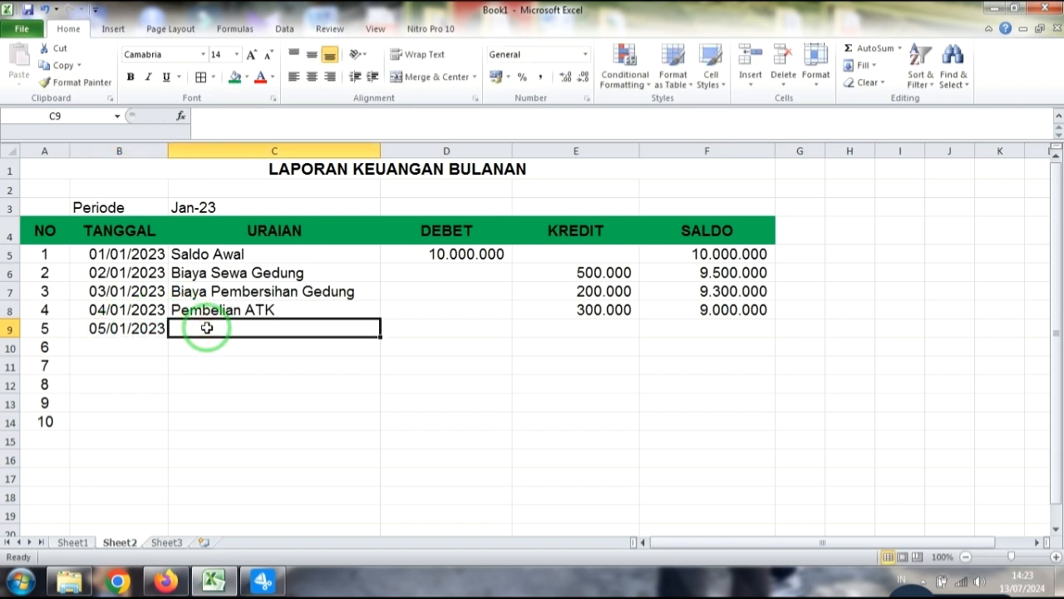
type("Dana Masuk Dari Kabupa")
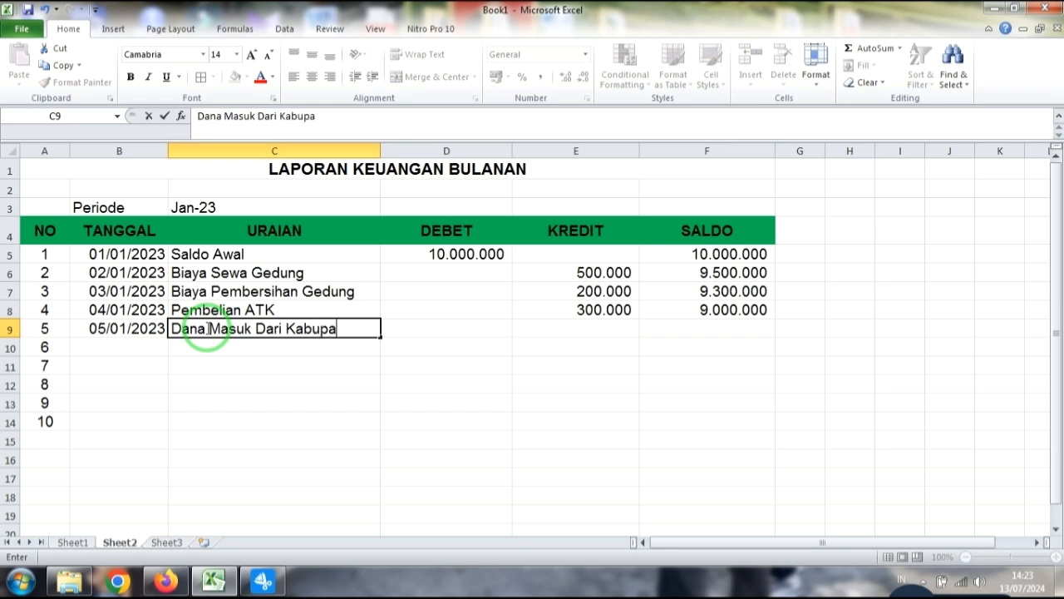
type("ten")
Enter a debit of 1000000 in D9 and check the balance in F9 against the previous balance in F8
left_click(421, 324)
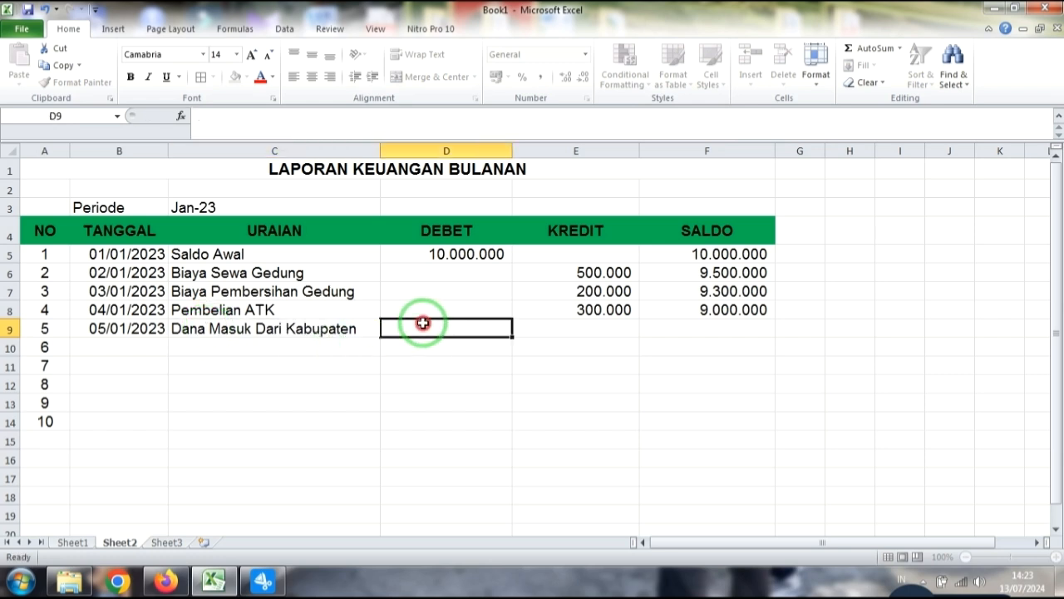
type("1")
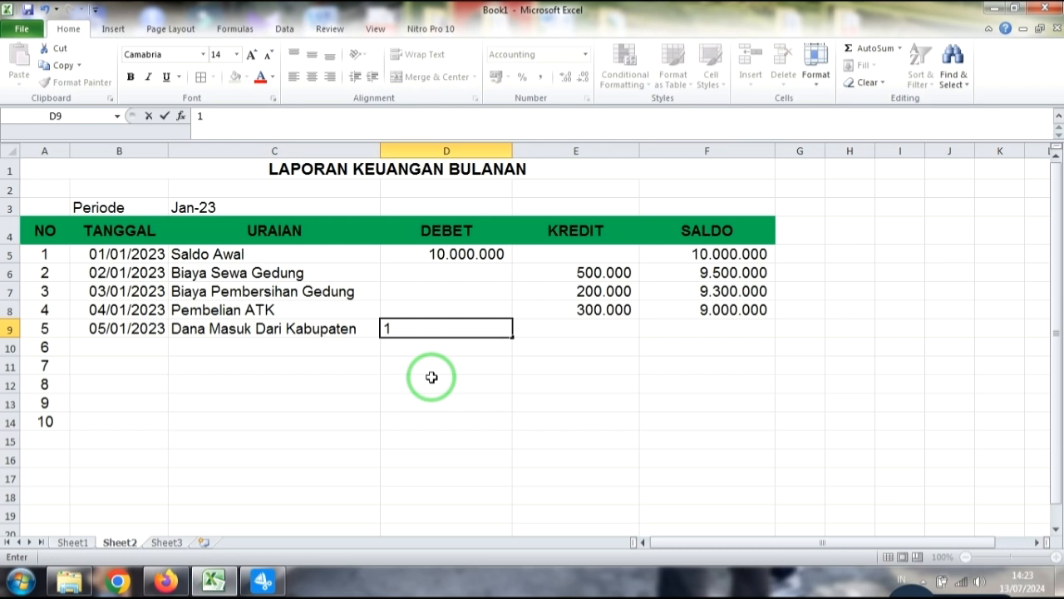
type("000000")
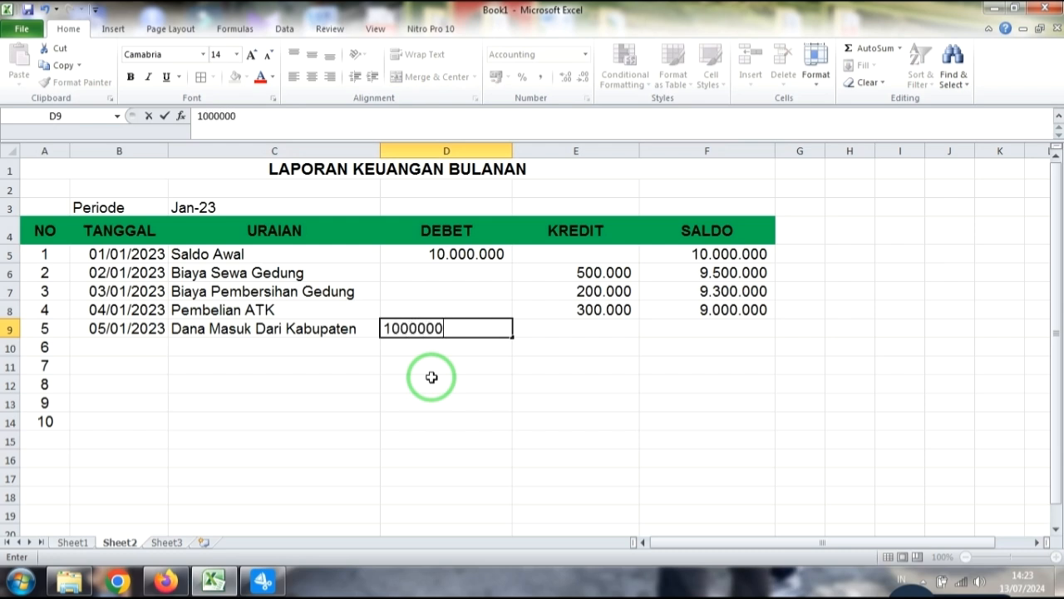
key("Return")
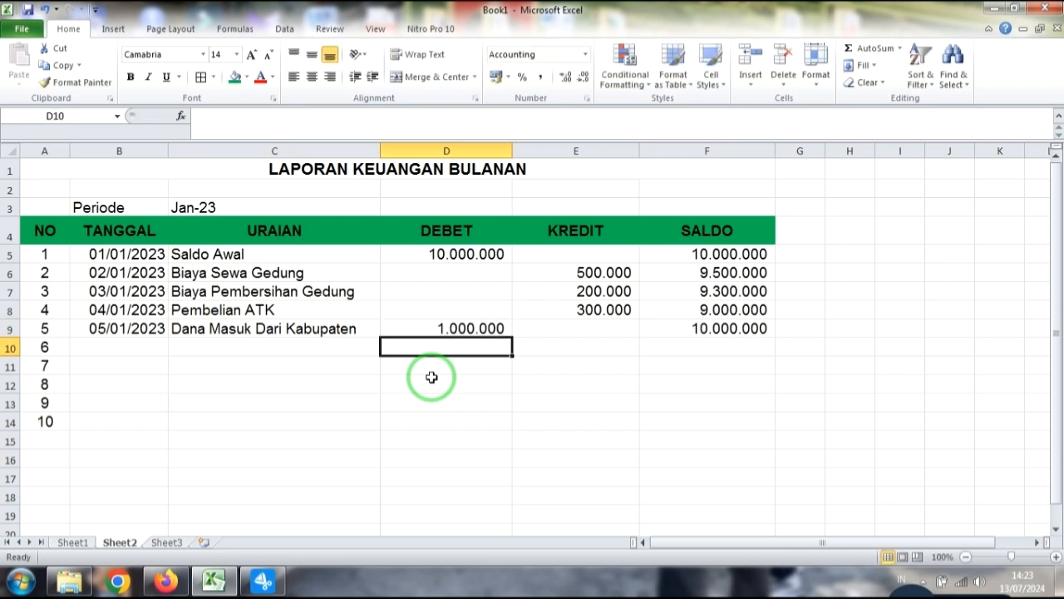
left_click(717, 331)
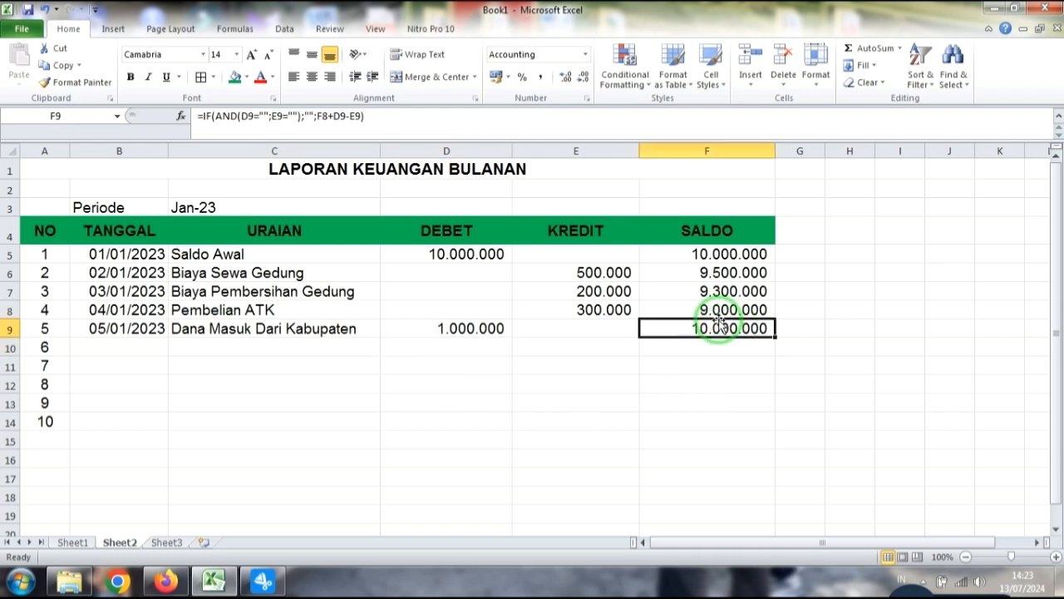
left_click(717, 311)
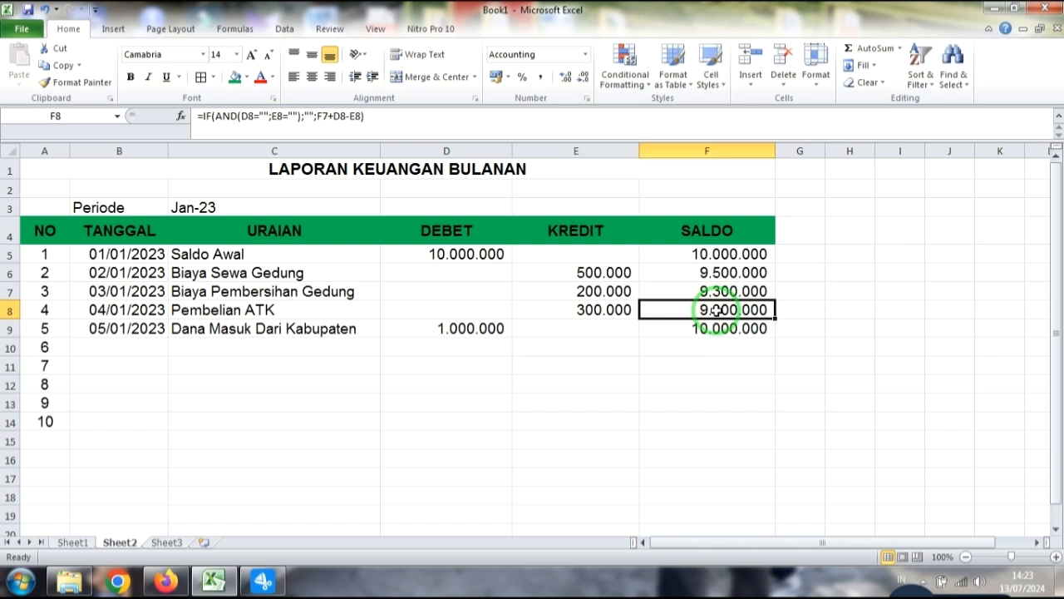
left_click(458, 331)
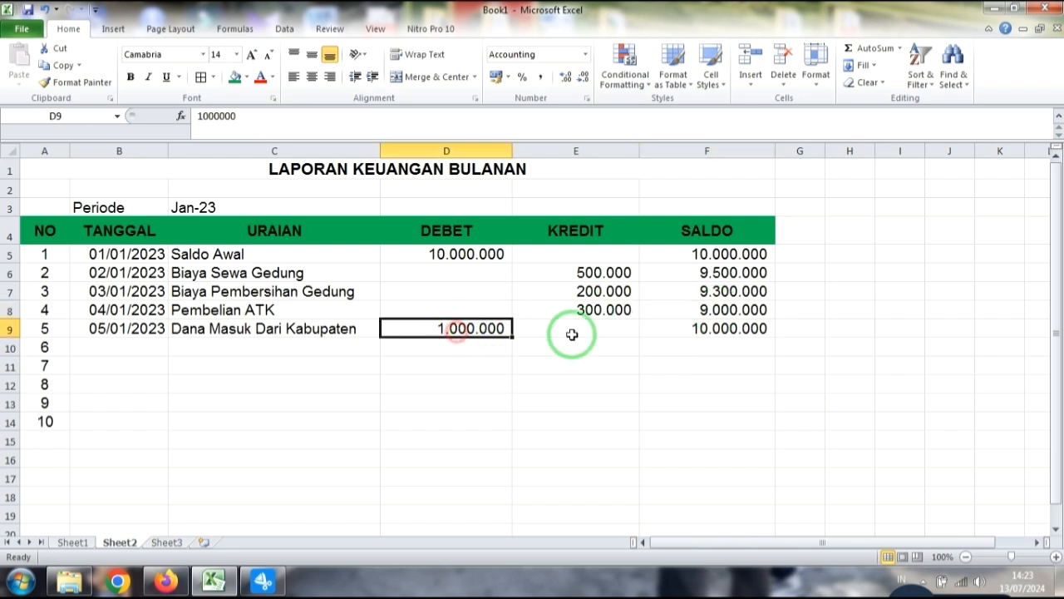
left_click(724, 328)
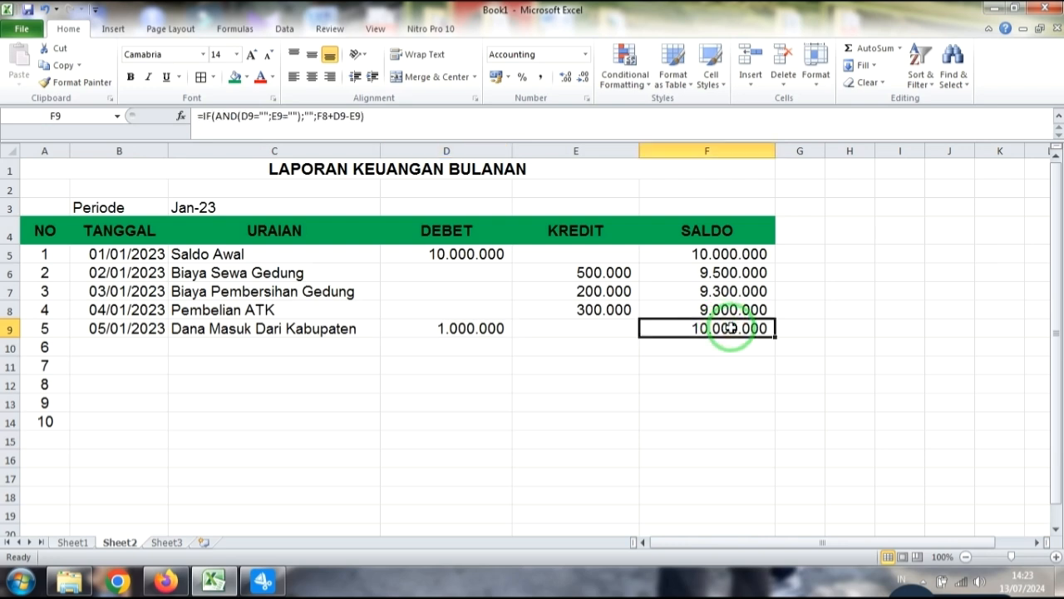
Enter the date 06/01/2023 in B10 and the description Pembelian Alat Kebersihan in C10
left_click(120, 347)
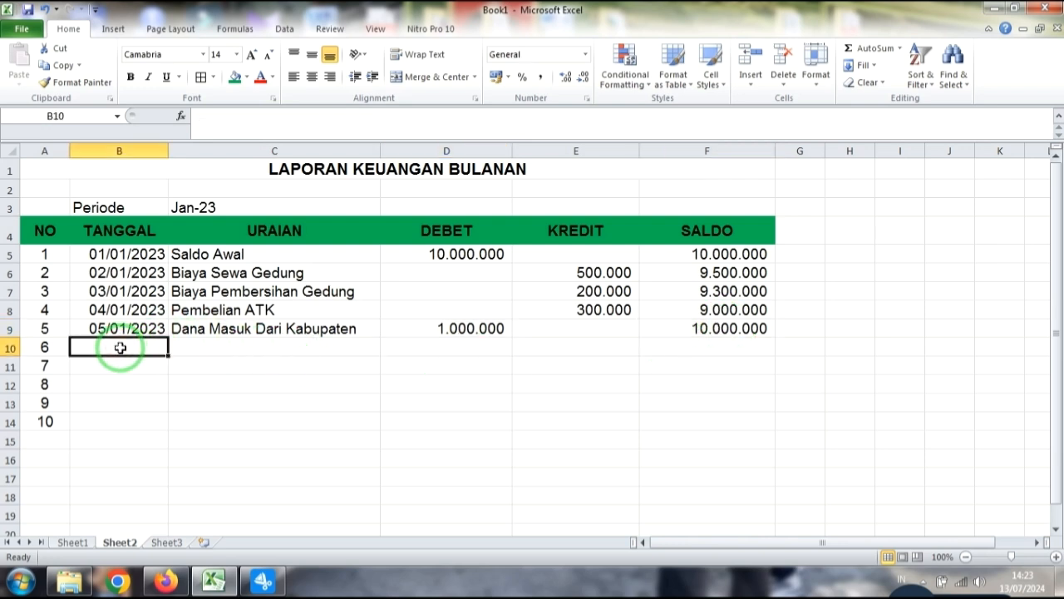
type("06/")
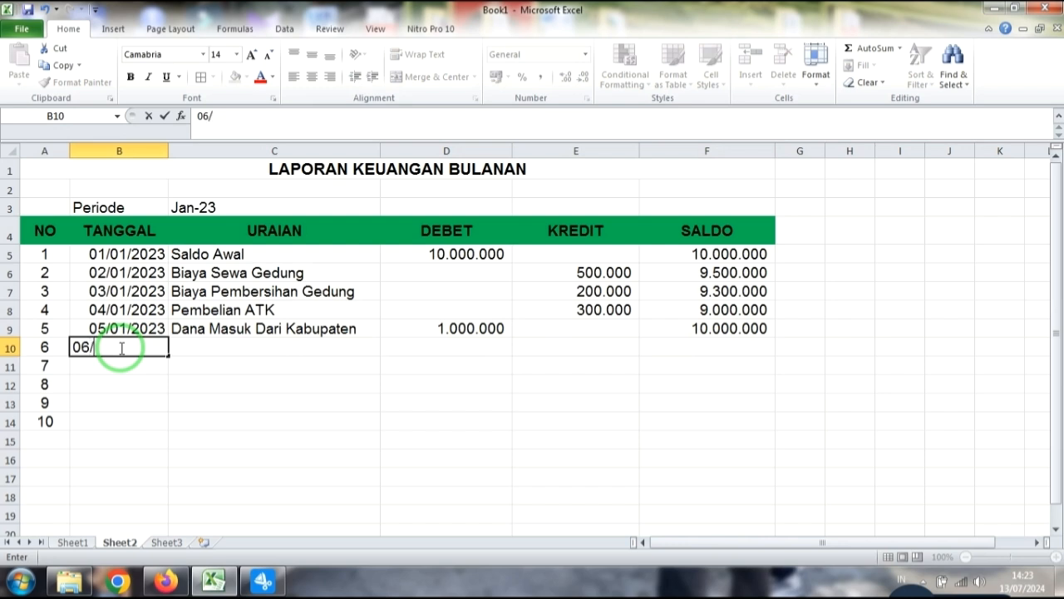
type("01/2023")
left_click(234, 346)
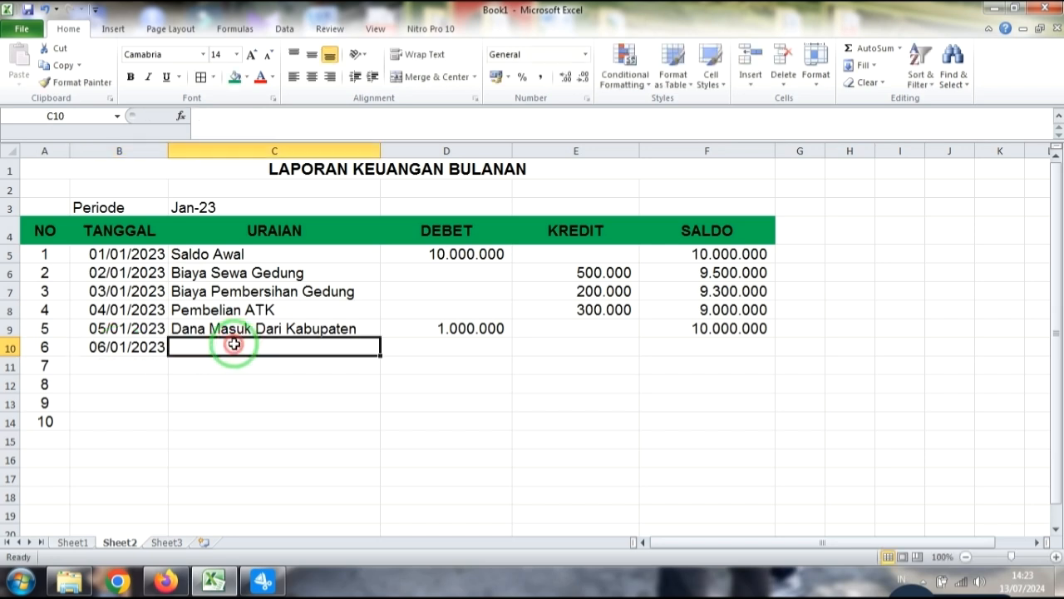
type("Pembelian")
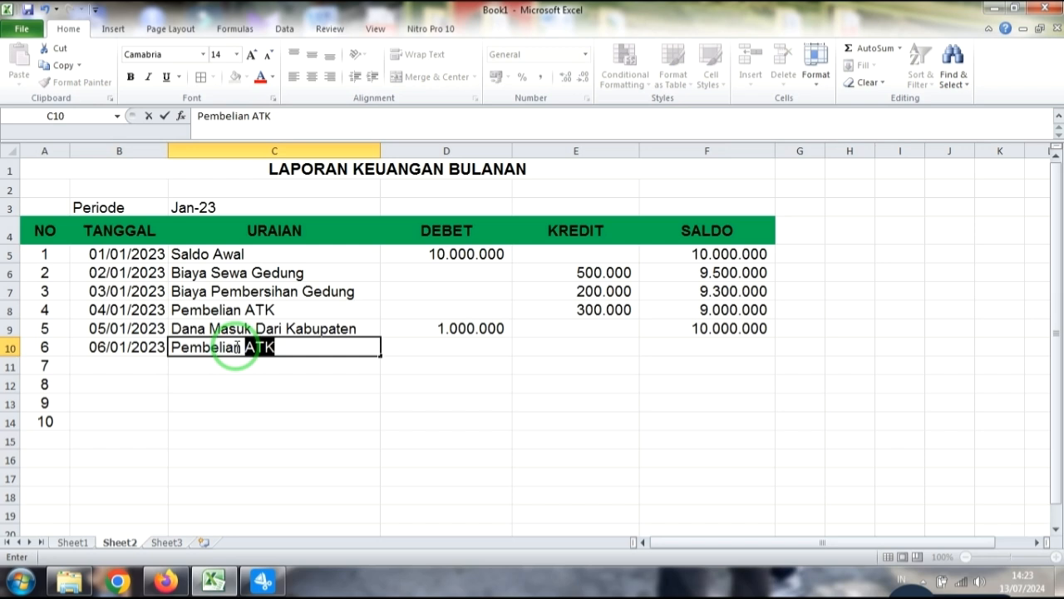
type(" Alat Keberwih")
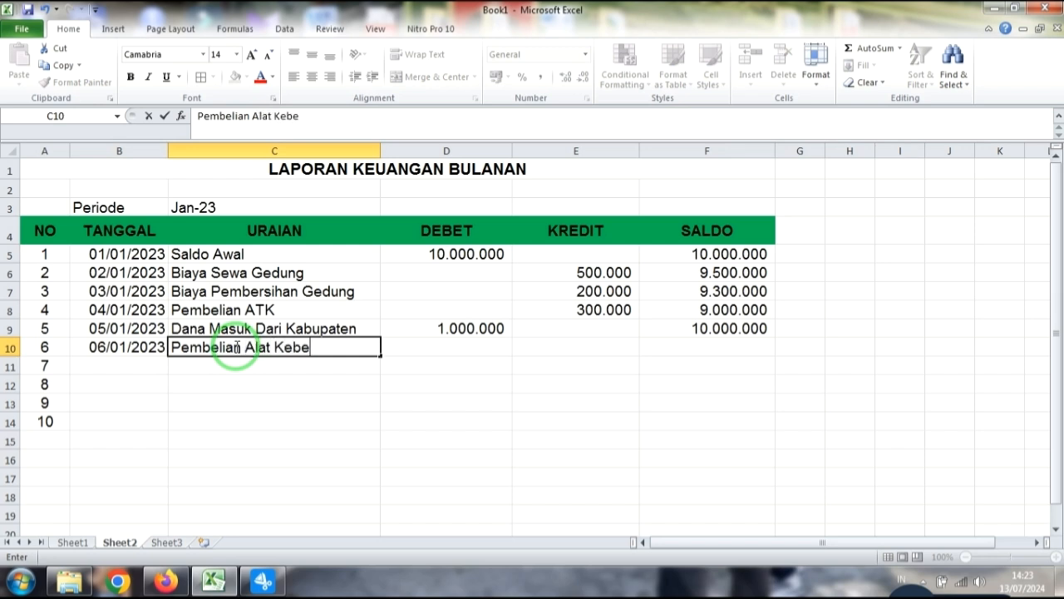
key("BackSpace")
key("BackSpace")
key("BackSpace")
type("sihan")
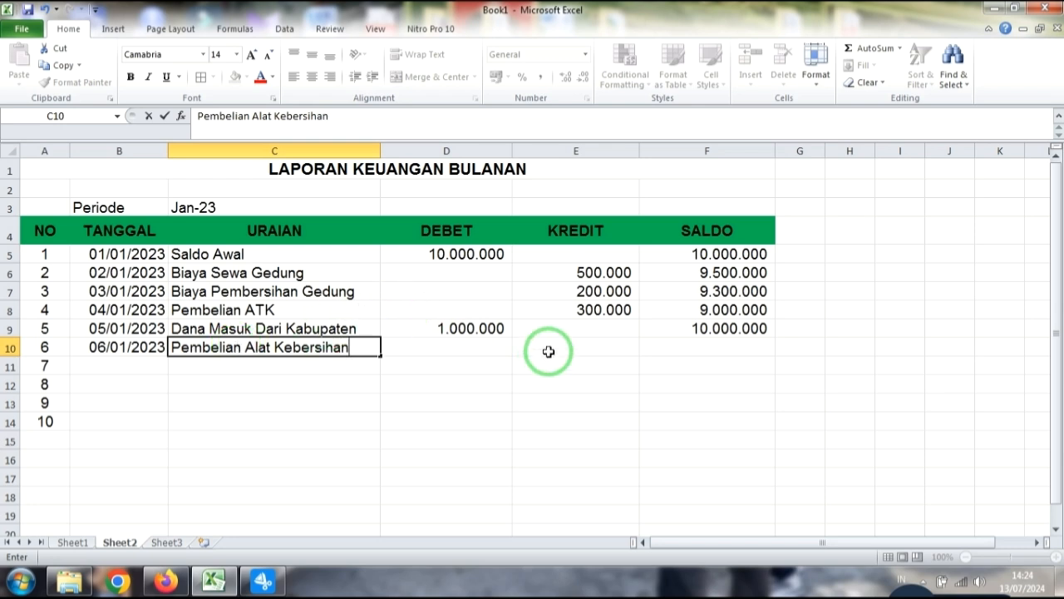
left_click_drag(343, 401, 328, 384)
left_click(304, 350)
Enter a credit of 500000 in E10 for the Pembelian Alat Kebersihan record
left_click(556, 350)
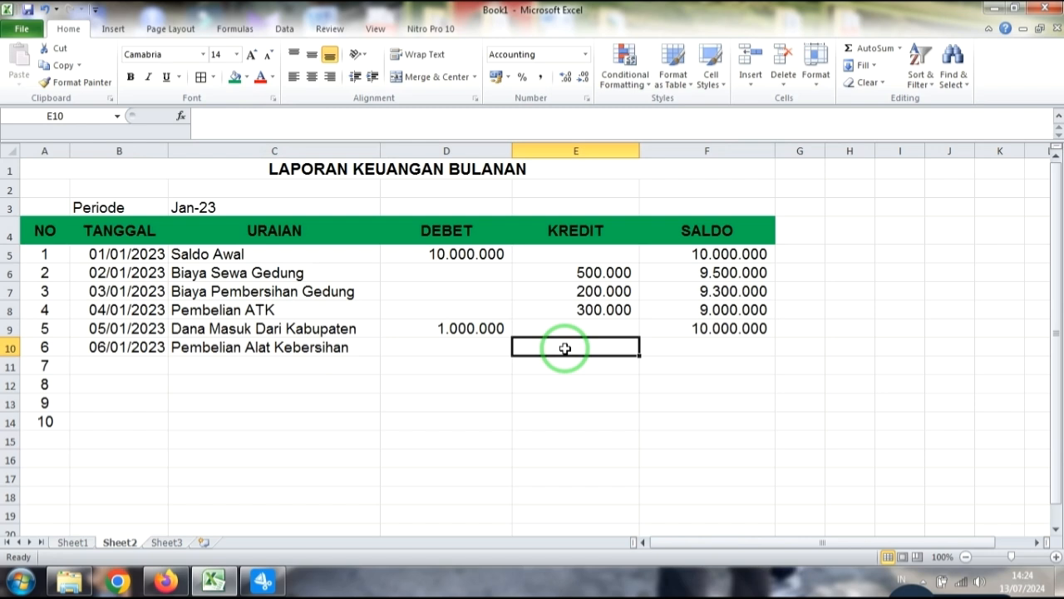
type("500000")
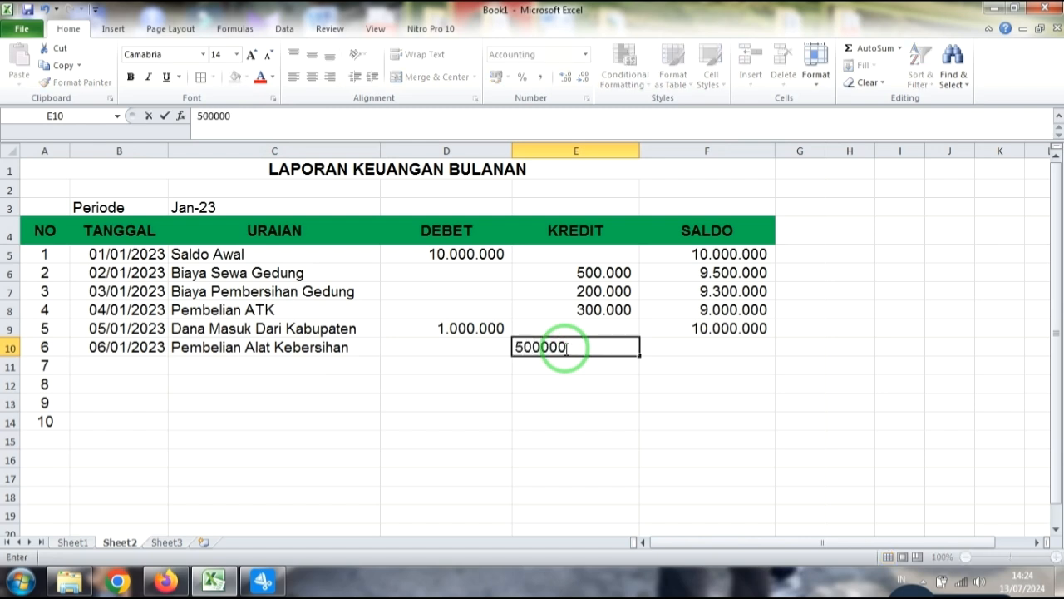
key("Return")
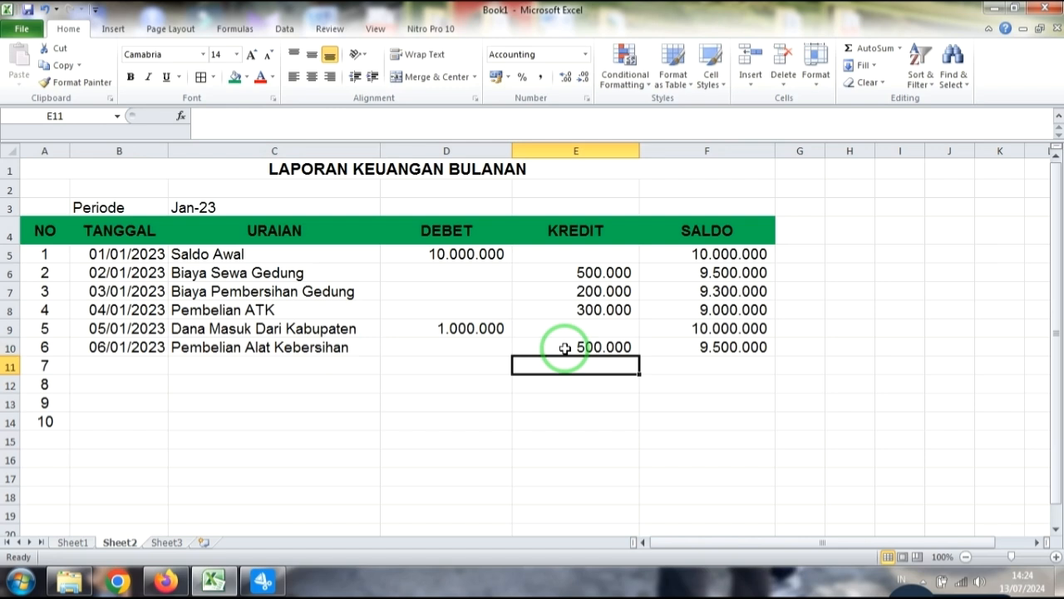
Enter credits of 800000 in E11 and 5000000 in E12 for records 7 and 8
left_click(724, 347)
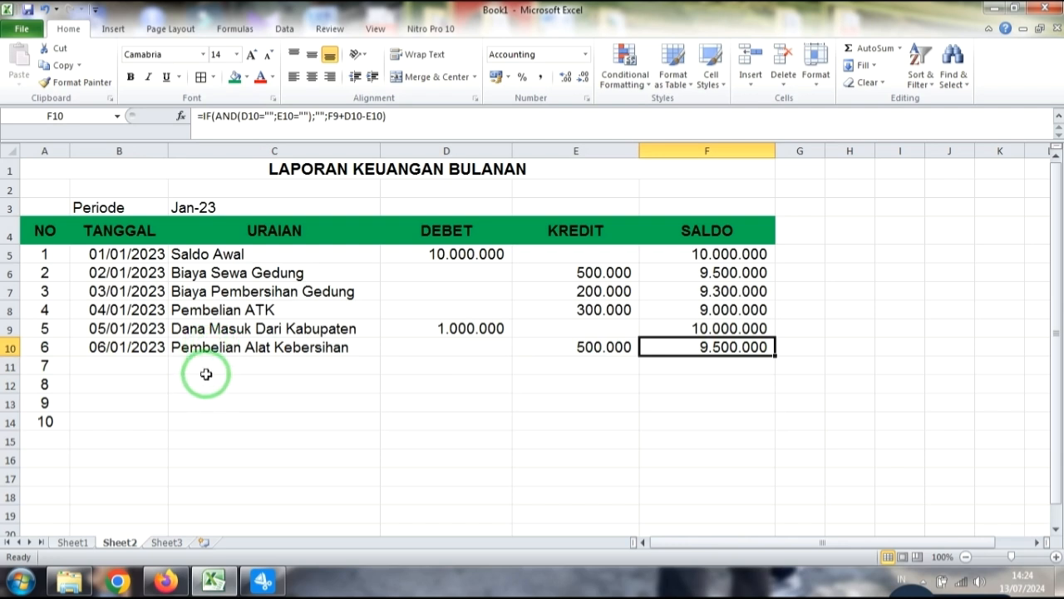
left_click(133, 360)
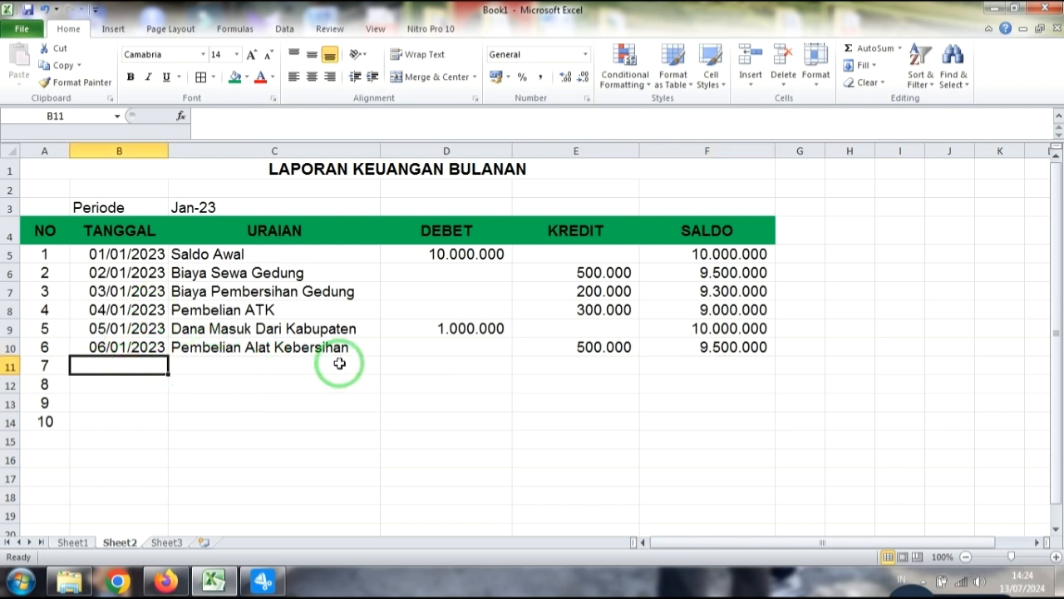
left_click(587, 370)
type("800.")
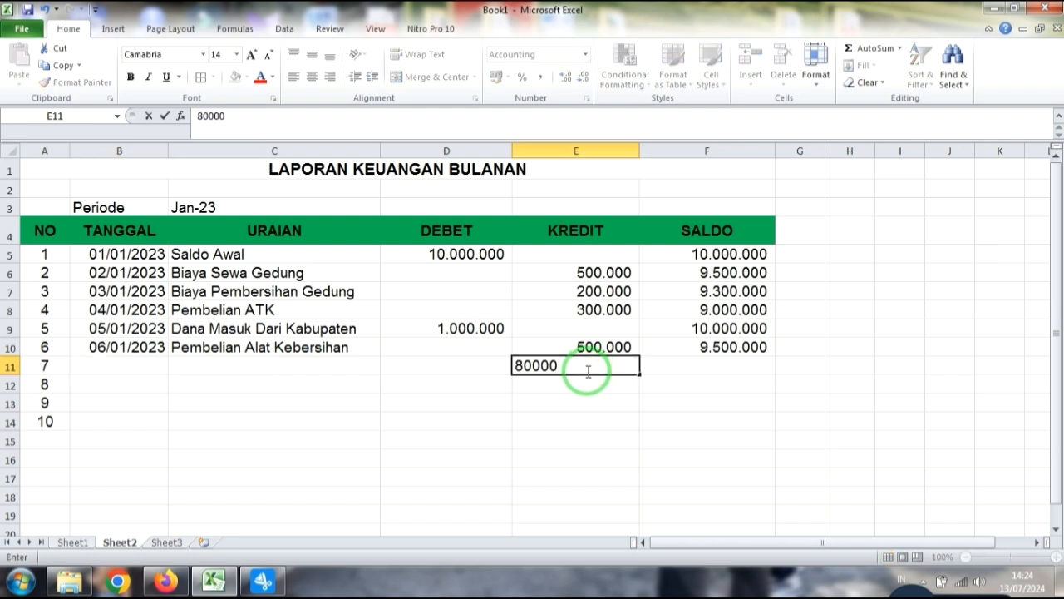
type("000")
key("Return")
type("5")
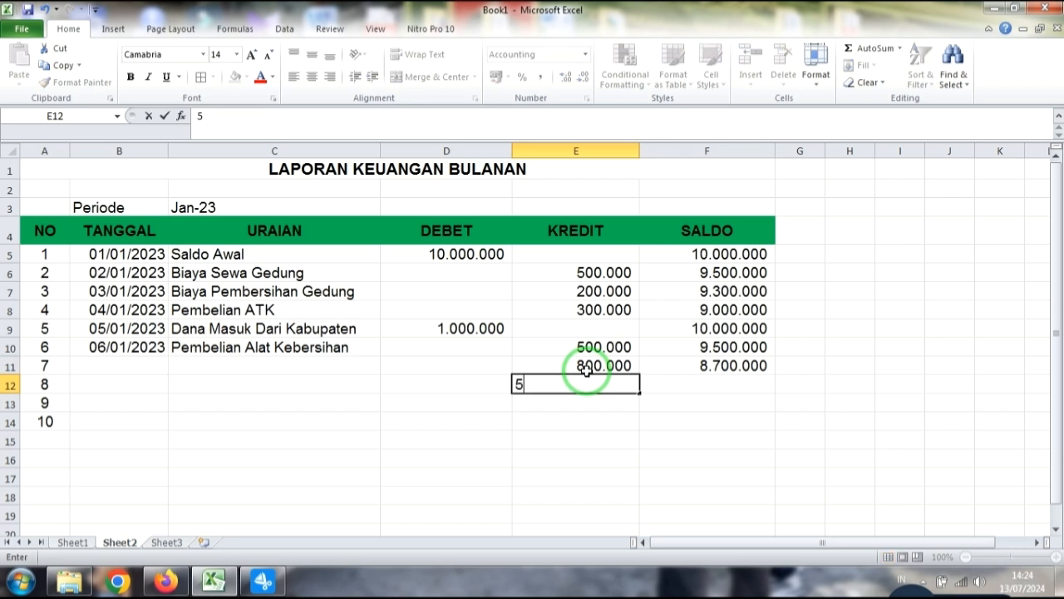
key("Return")
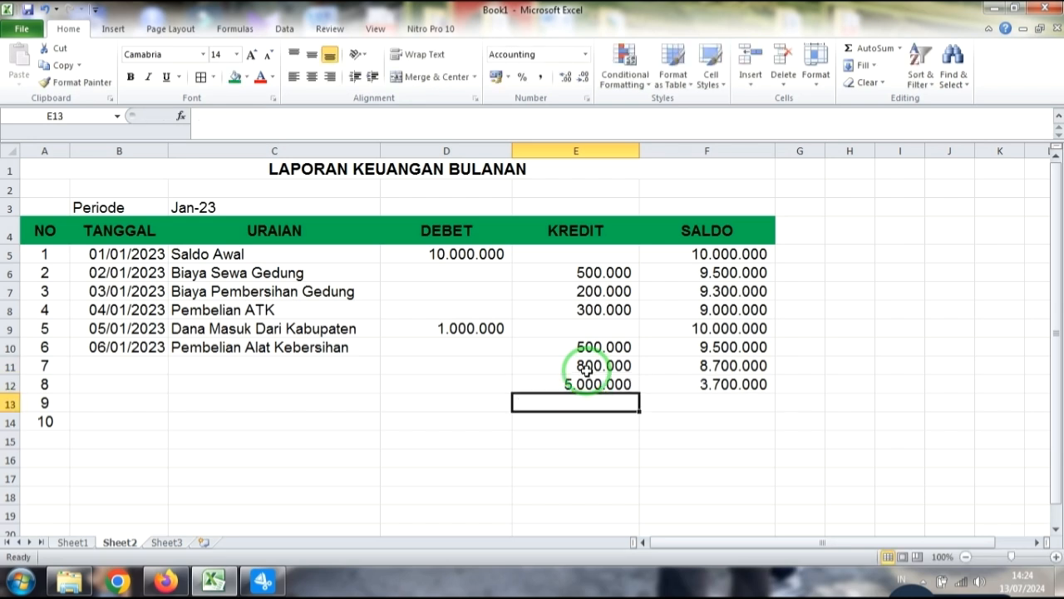
Enter credits of 2000000 in E13 and 1000000 in E14, and check the balance formula in F14
type("2000000")
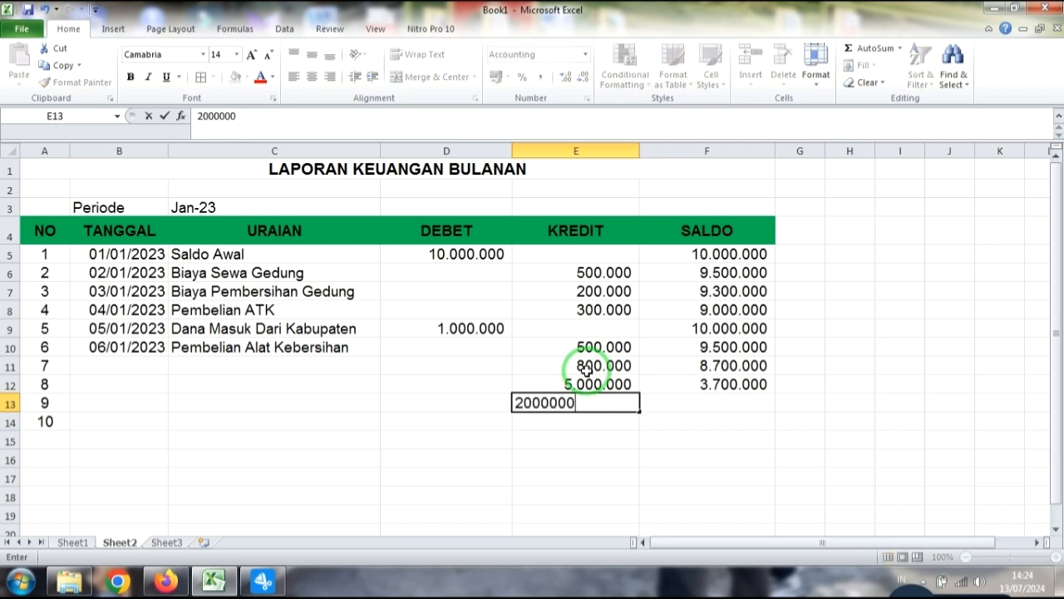
key("Return")
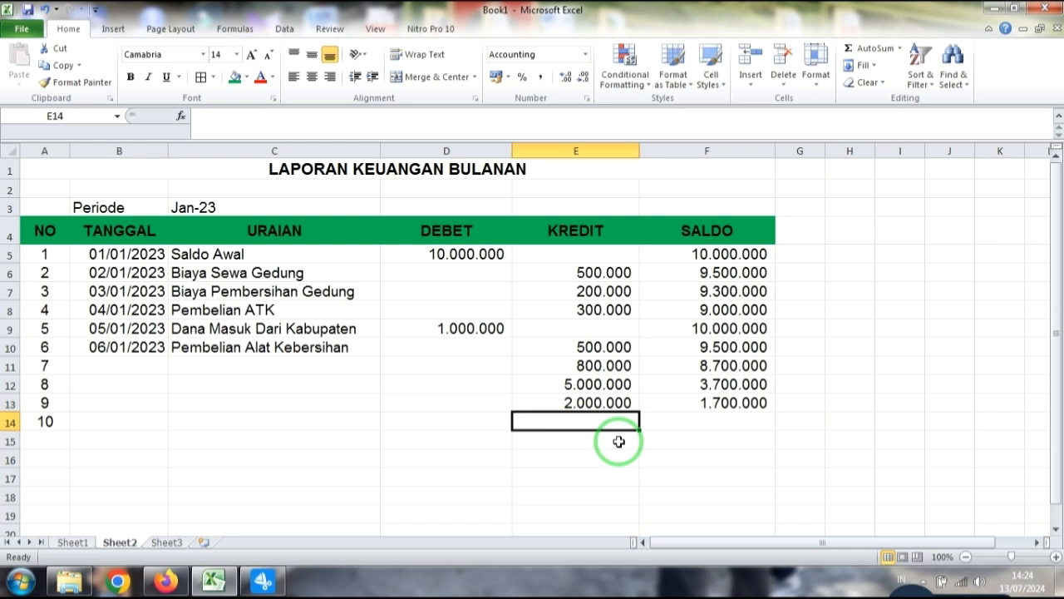
type("1000000")
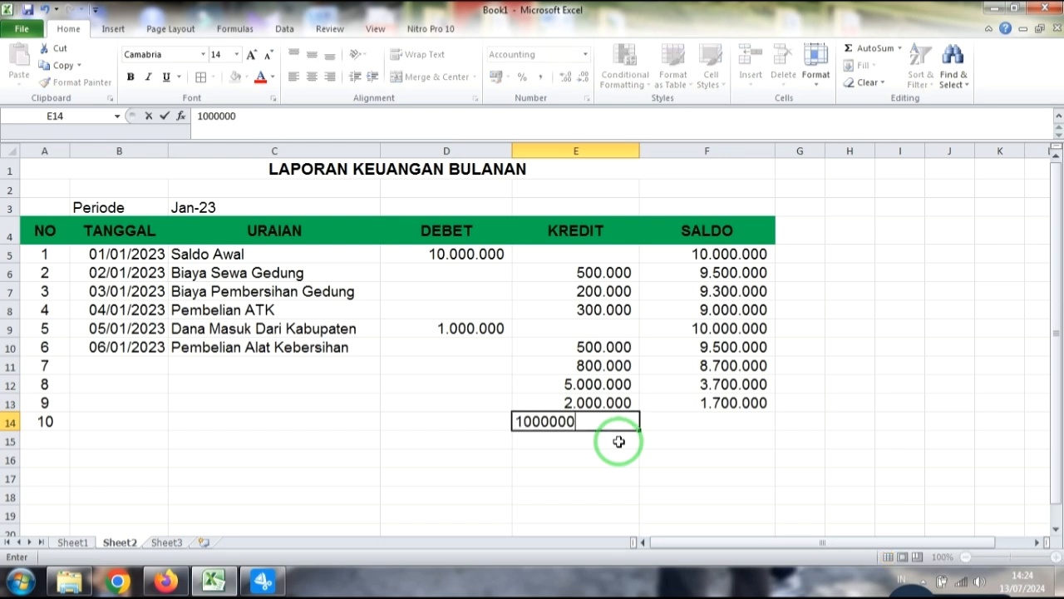
key("Return")
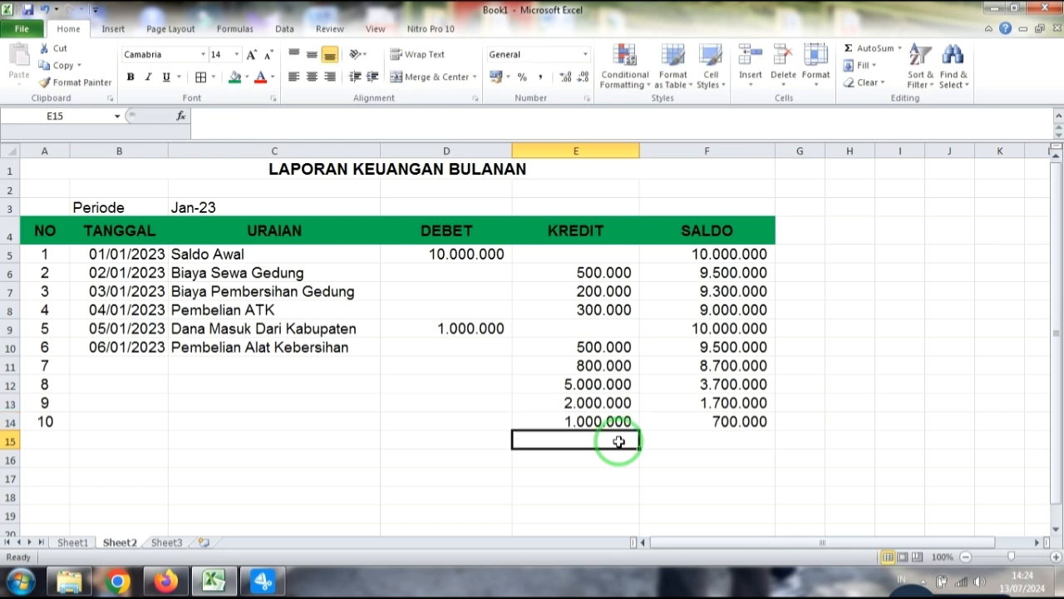
left_click(692, 423)
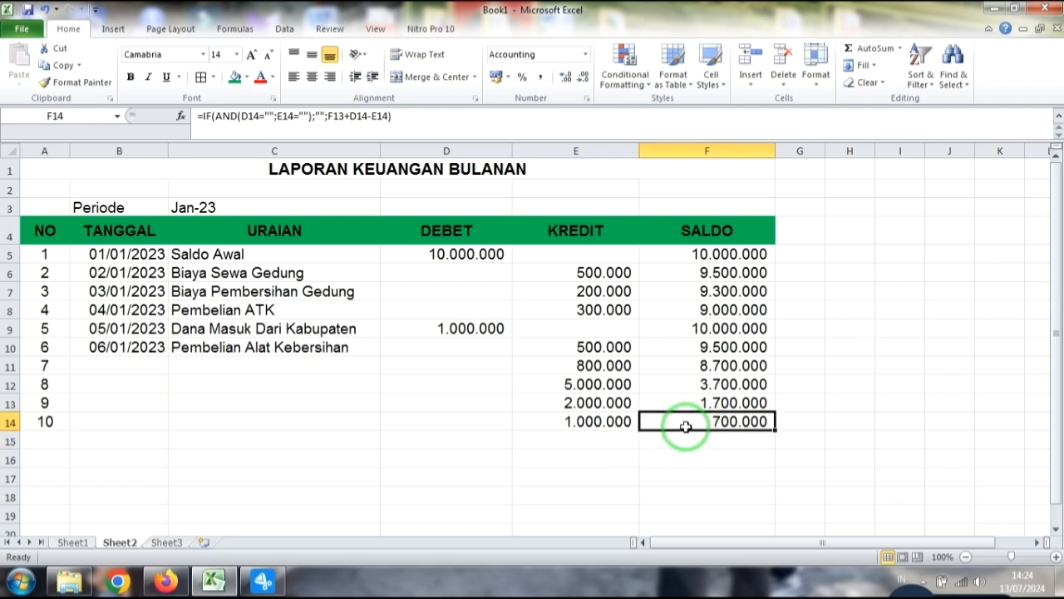
left_click_drag(129, 366, 274, 360)
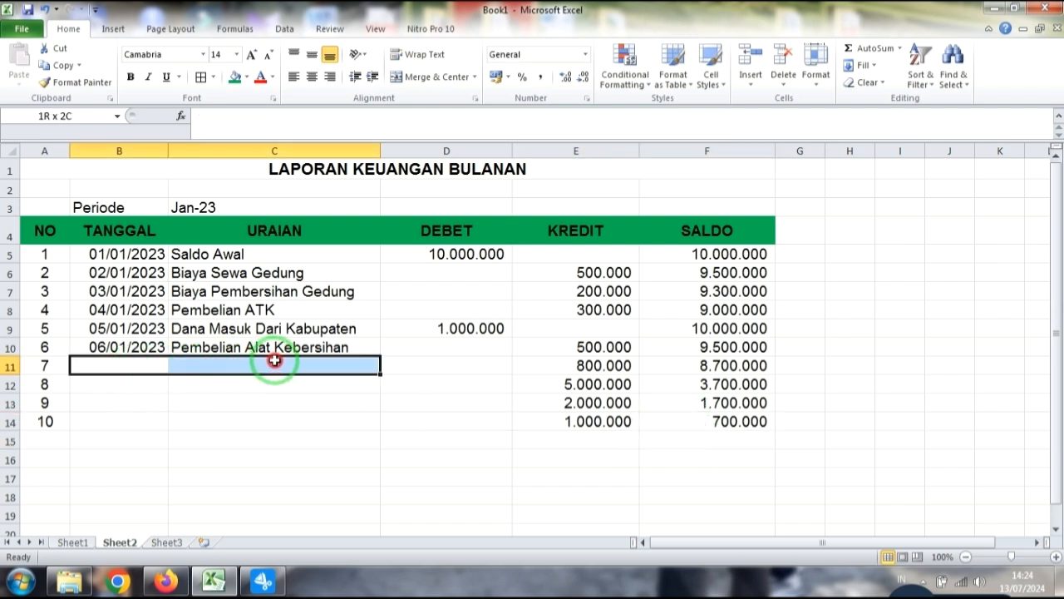
left_click_drag(141, 366, 285, 430)
left_click(297, 477)
left_click(225, 364)
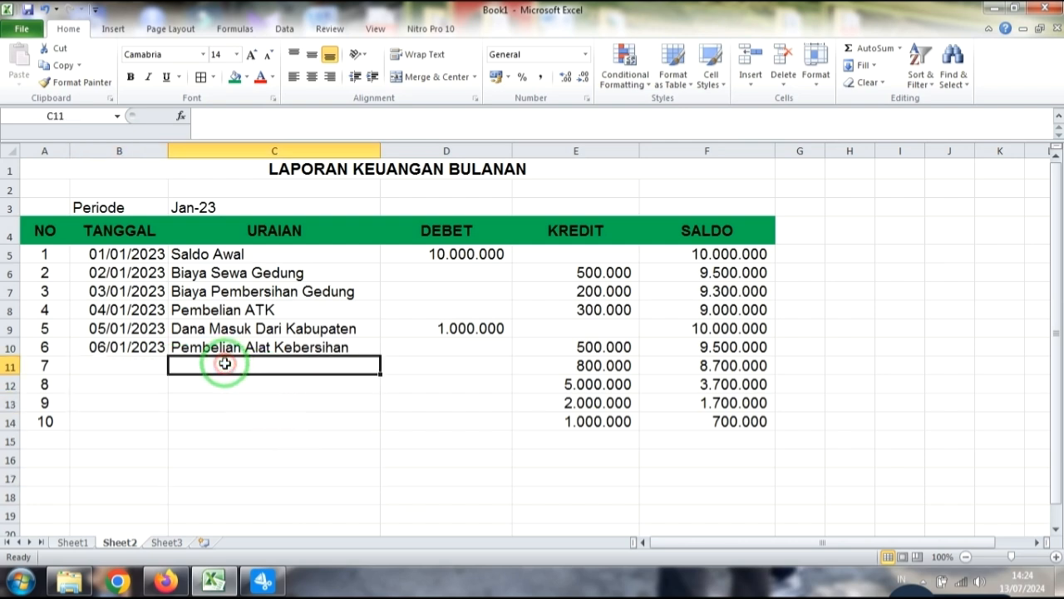
left_click(434, 364)
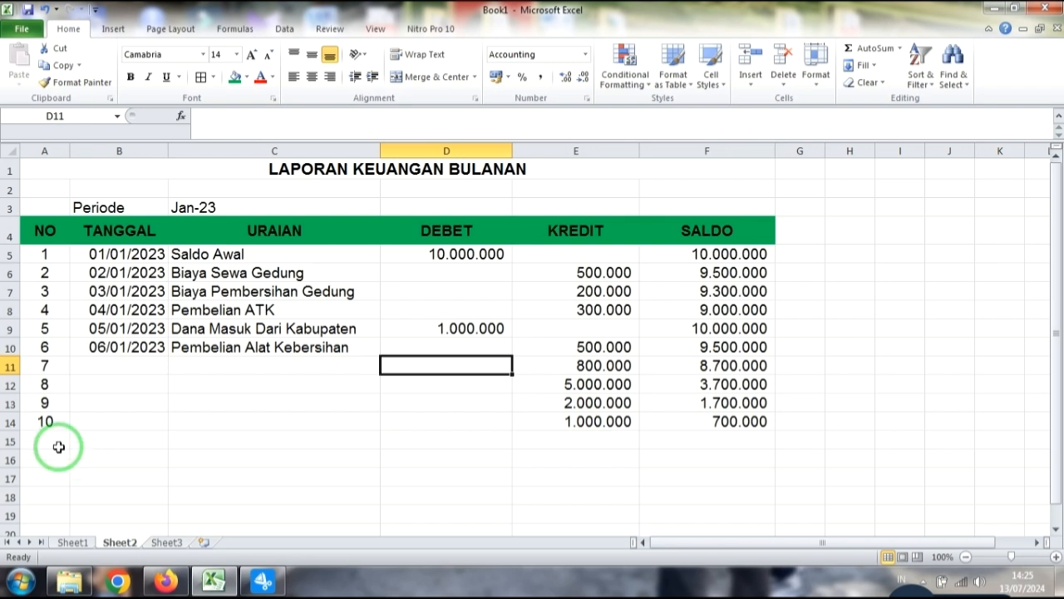
Merge and center cells A15:C15 below the last record and enter the label Total
left_click_drag(42, 442, 298, 443)
left_click(434, 77)
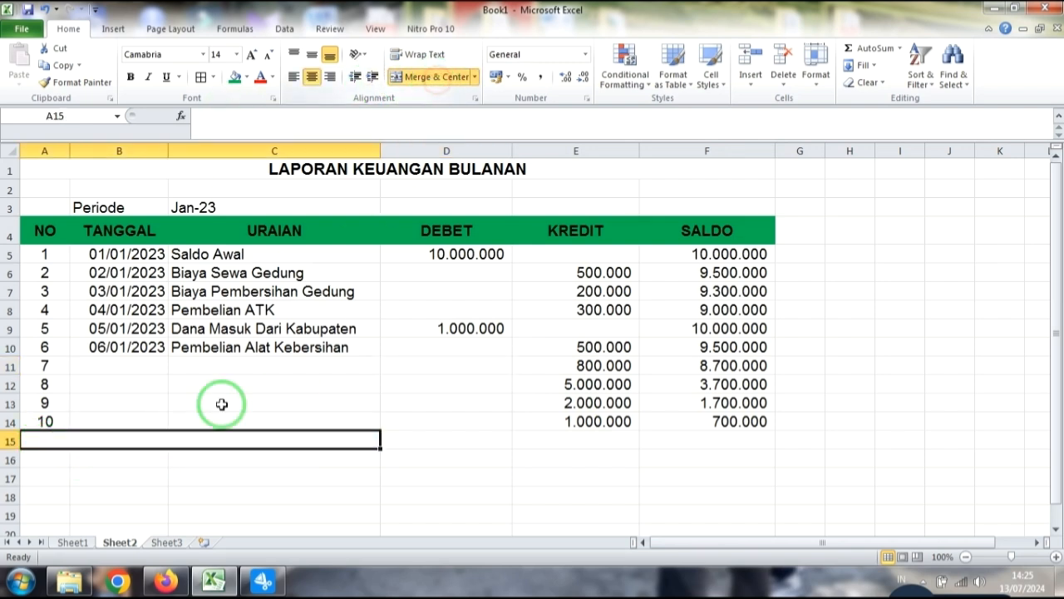
type("Total")
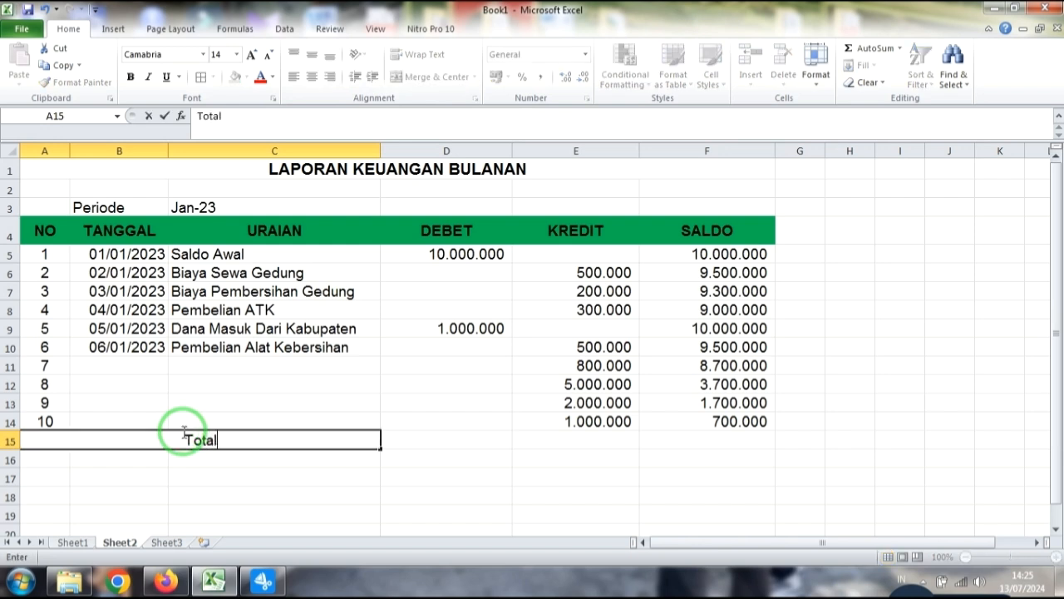
left_click(253, 497)
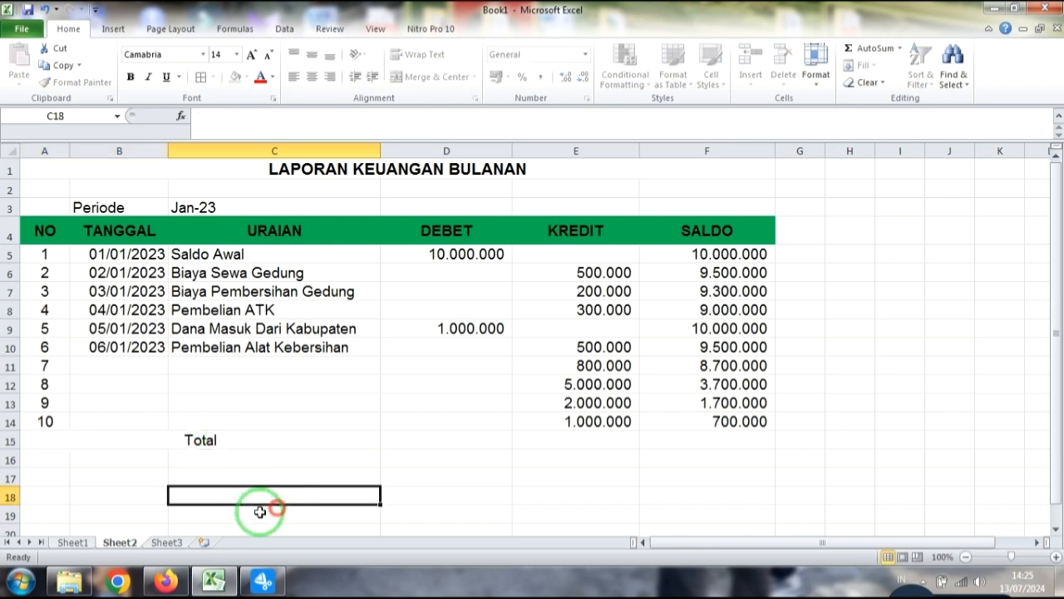
Fill the total row A15:F15 with the header's green and make its text bold
left_click(9, 442)
left_click_drag(71, 451, 690, 444)
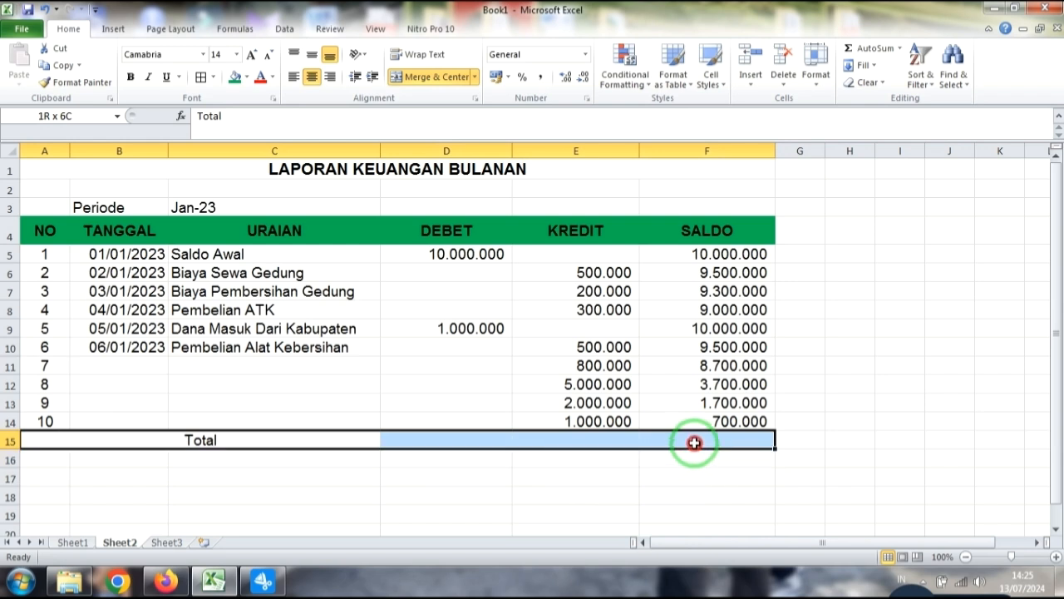
left_click(235, 75)
left_click(266, 499)
left_click_drag(23, 437, 712, 434)
left_click(130, 76)
left_click(370, 496)
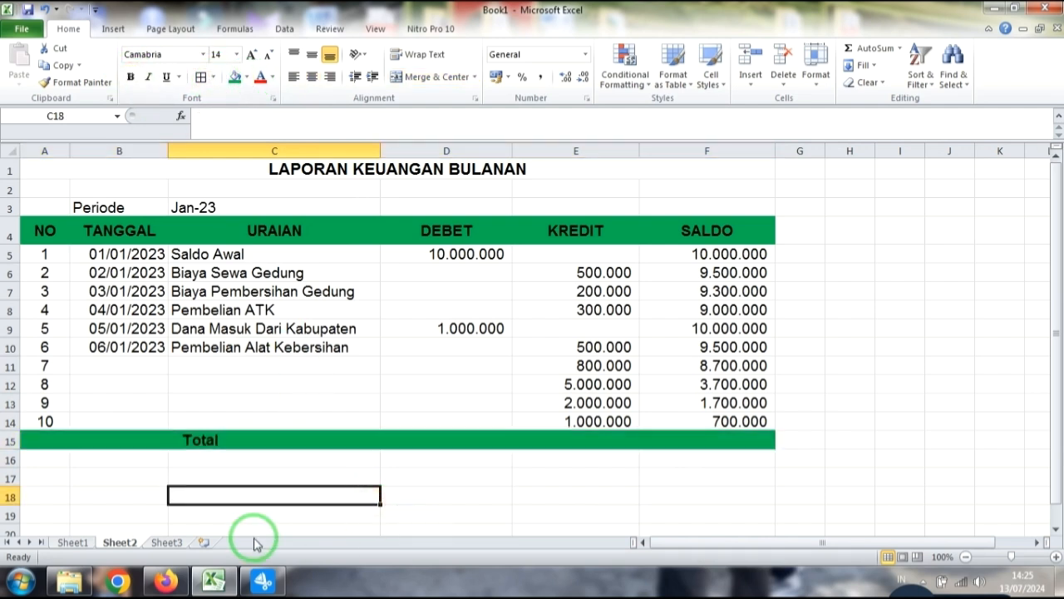
Total the DEBET column in D15 with the formula =SUM(D5:D14)
left_click_drag(460, 255, 461, 419)
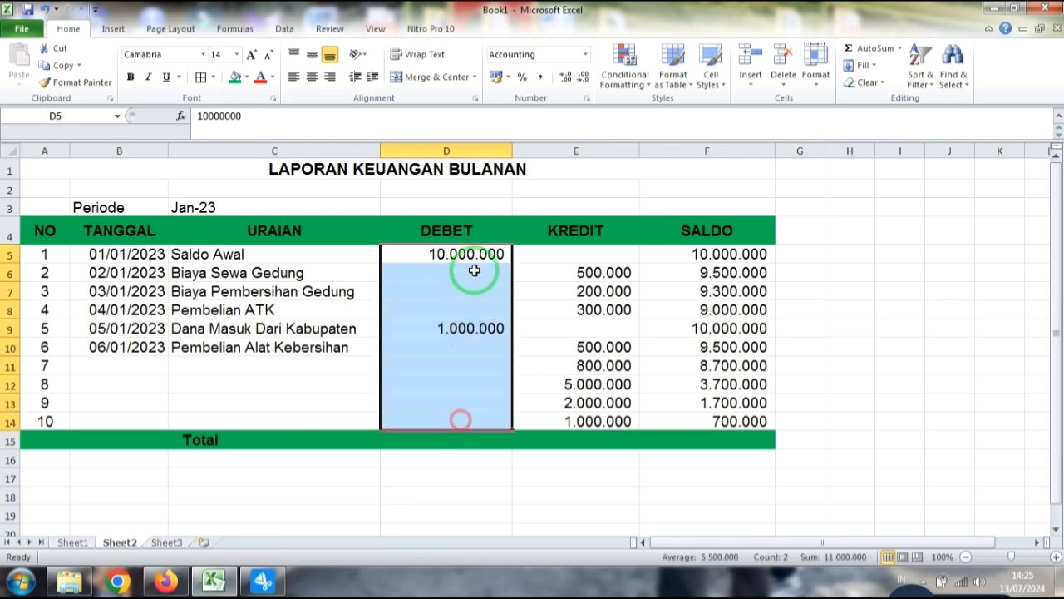
left_click(459, 440)
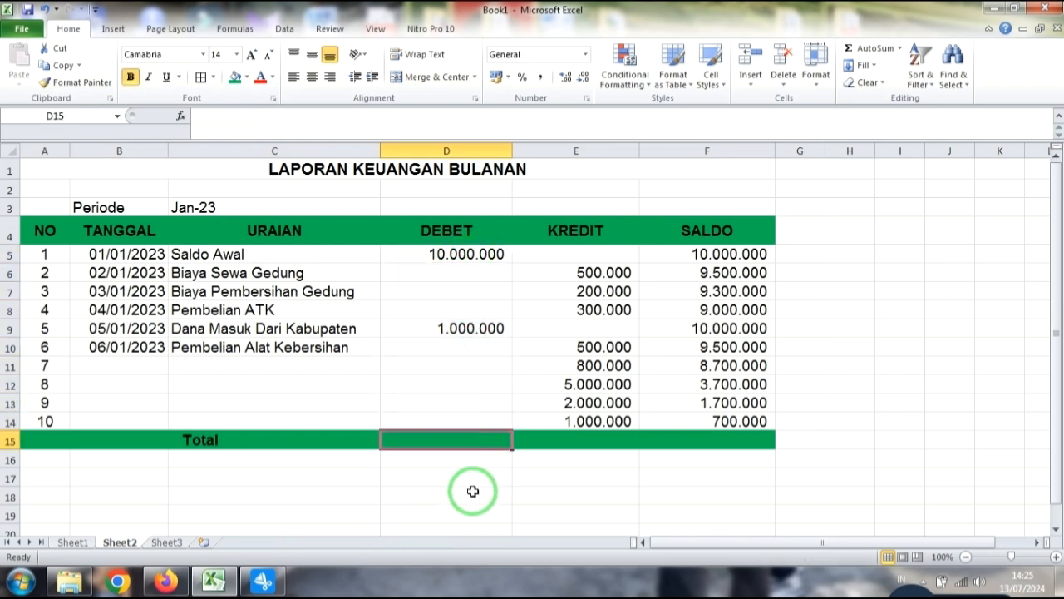
type("=sum")
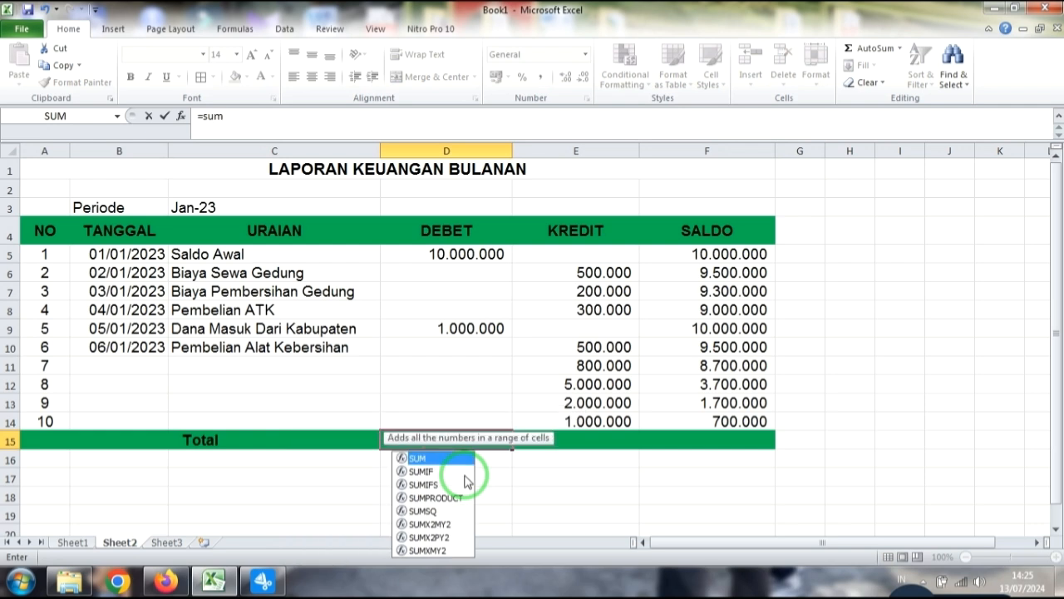
type("(")
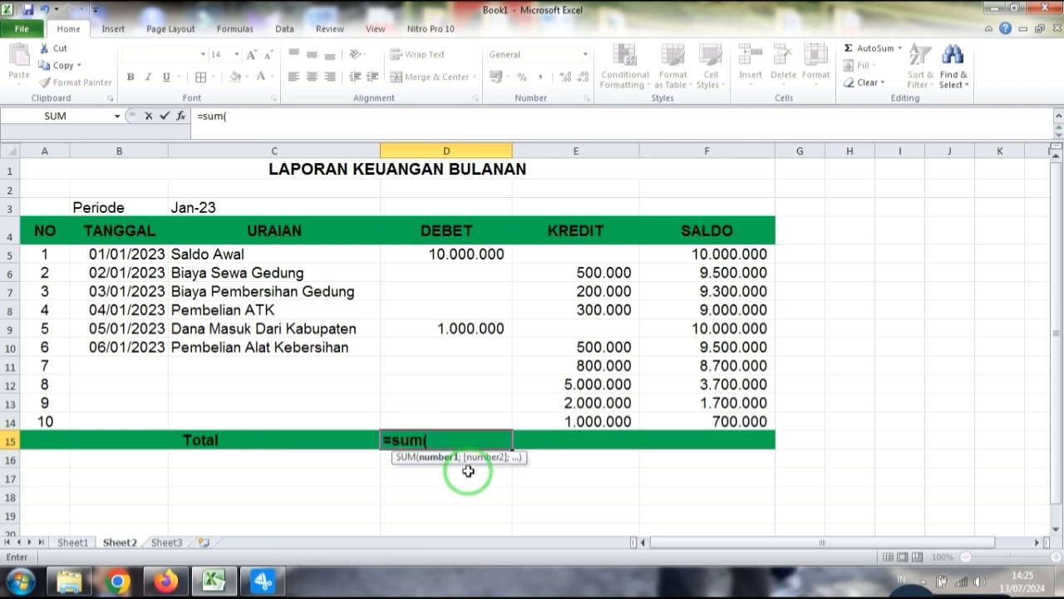
left_click_drag(446, 258, 460, 414)
type(")")
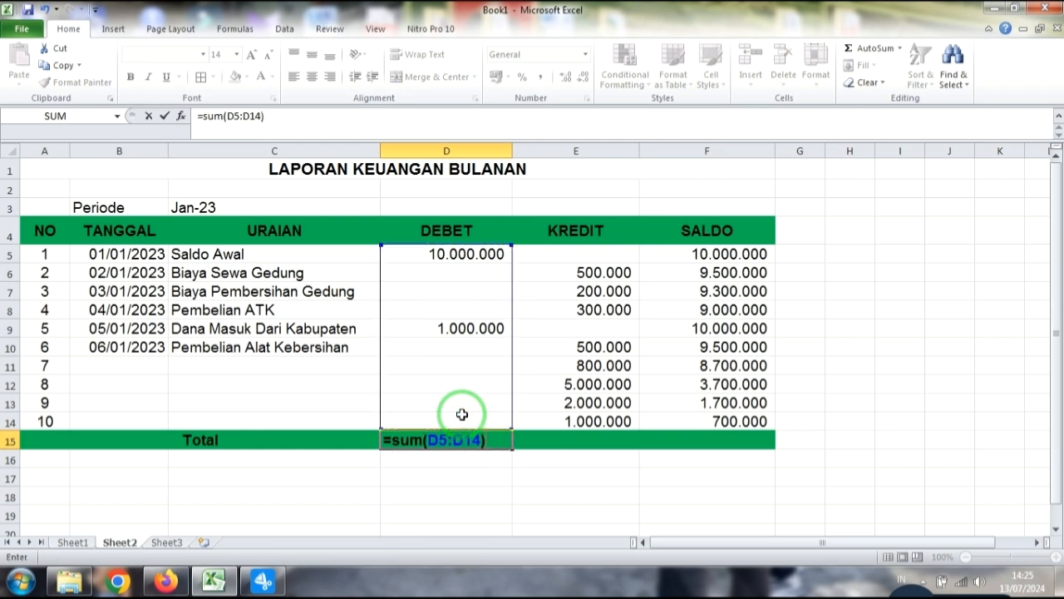
key("Return")
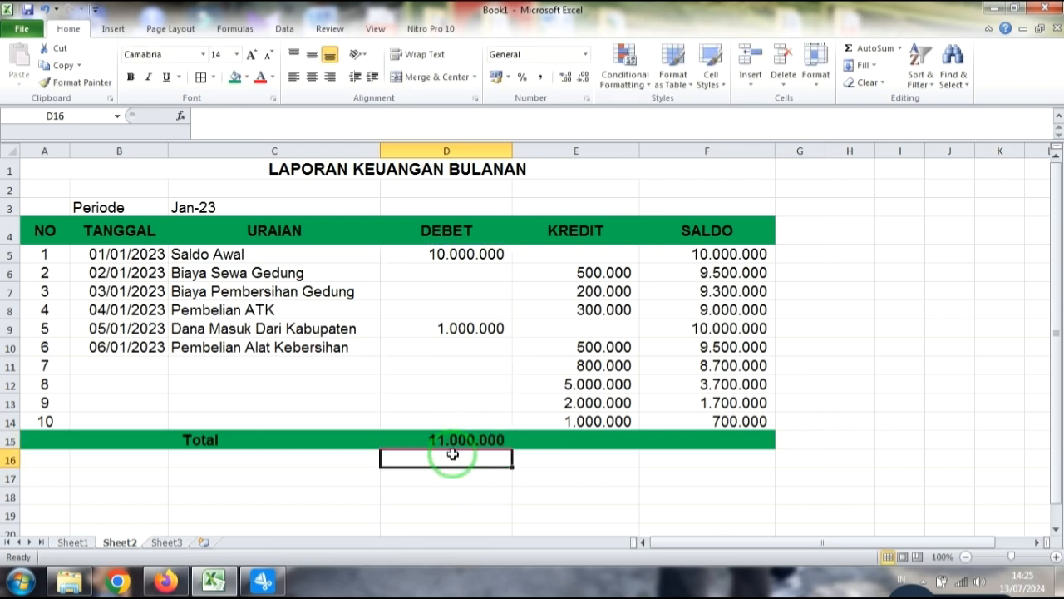
left_click(451, 440)
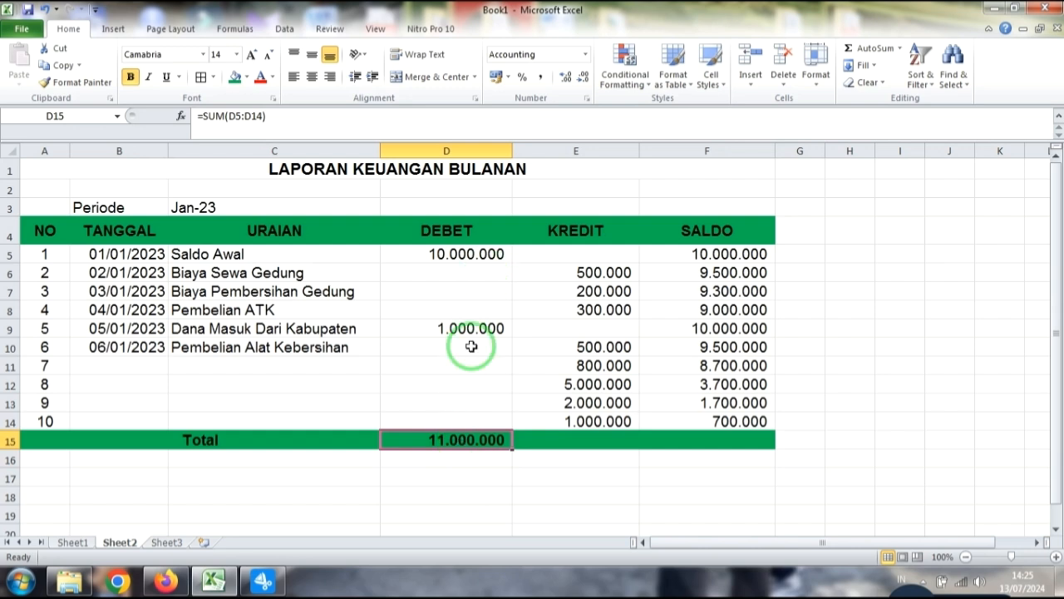
Total the KREDIT column in E15 with the formula =SUM(E5:E14)
left_click(587, 441)
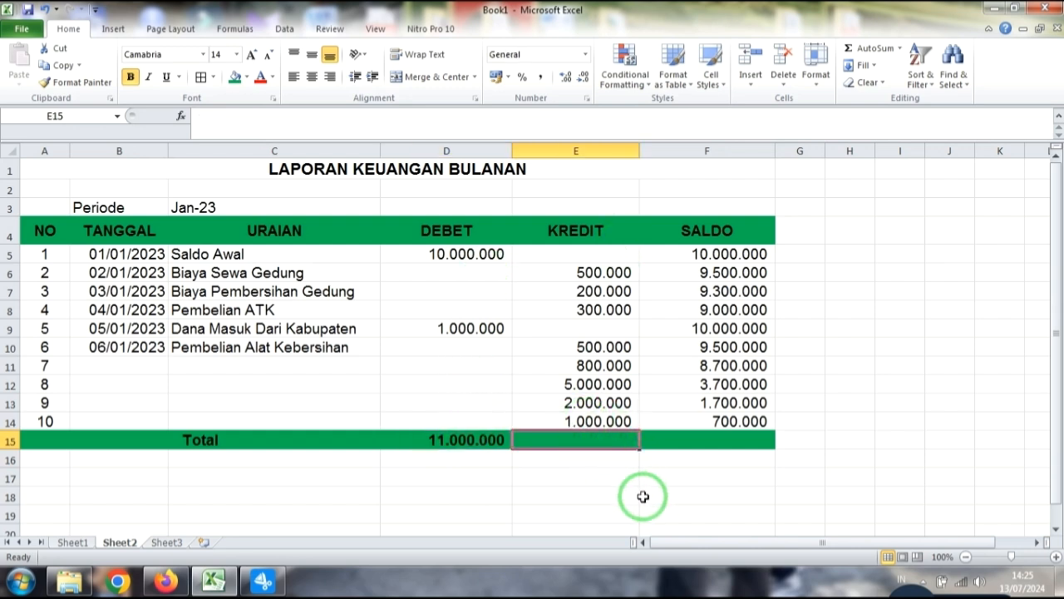
type("=sum(")
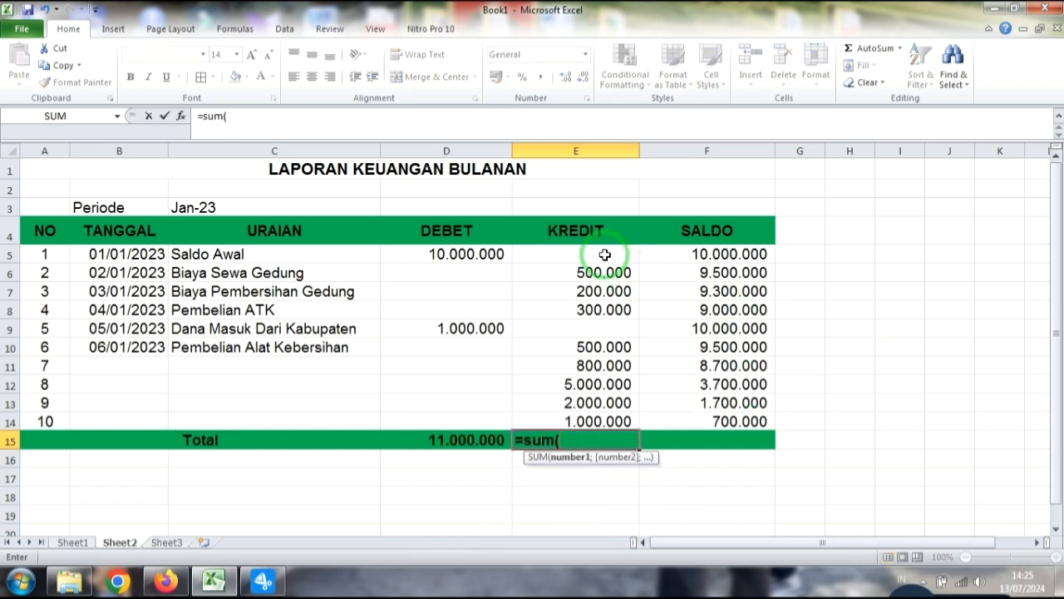
left_click_drag(606, 252, 616, 420)
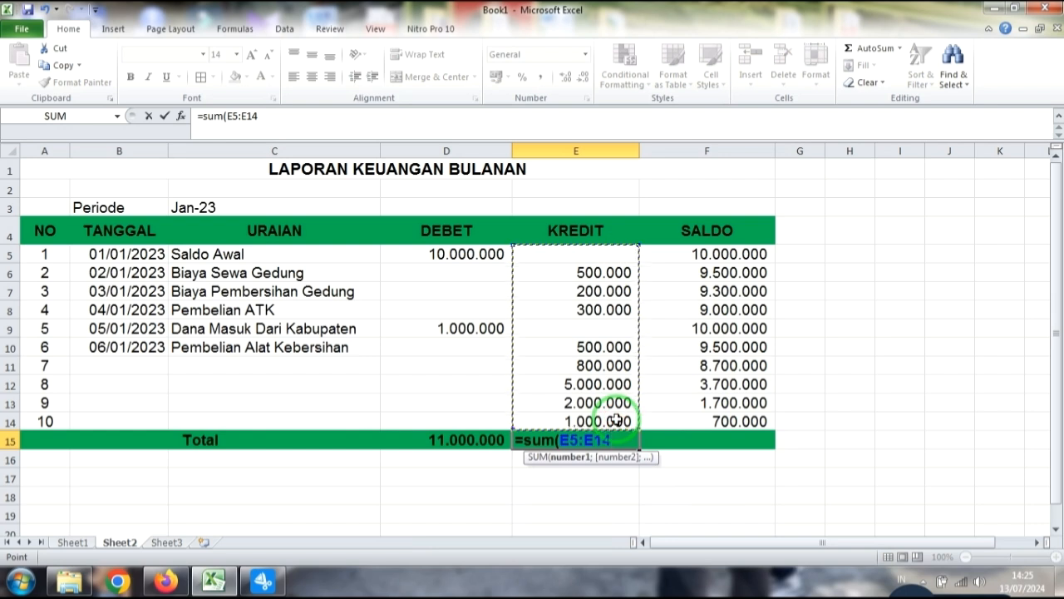
type(")")
key("Return")
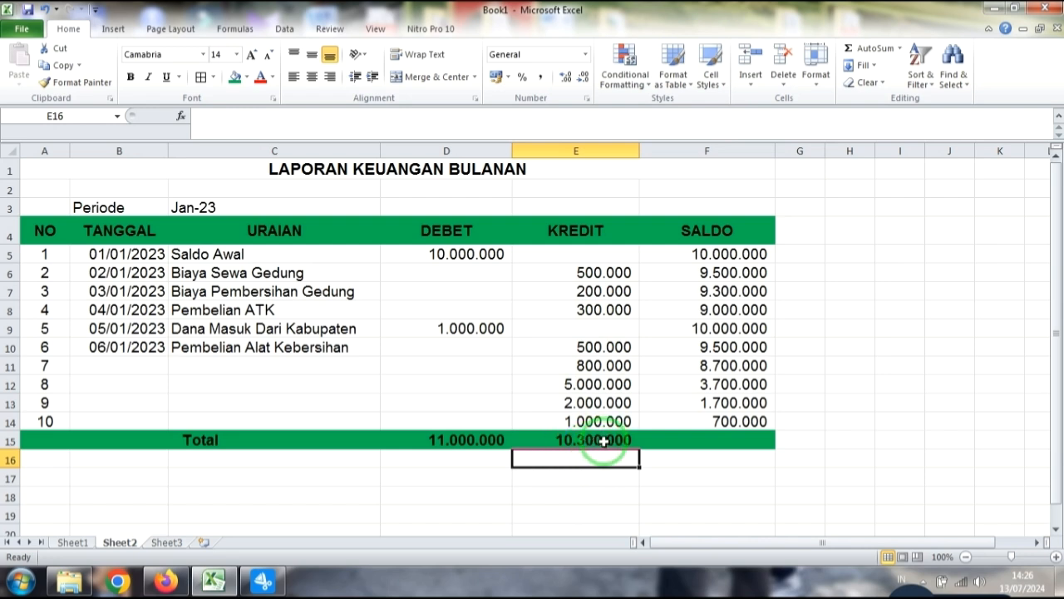
left_click(689, 497)
Calculate the final balance in F15 with the formula =D15-E15 and compare it with the last running balance in F14
left_click(691, 439)
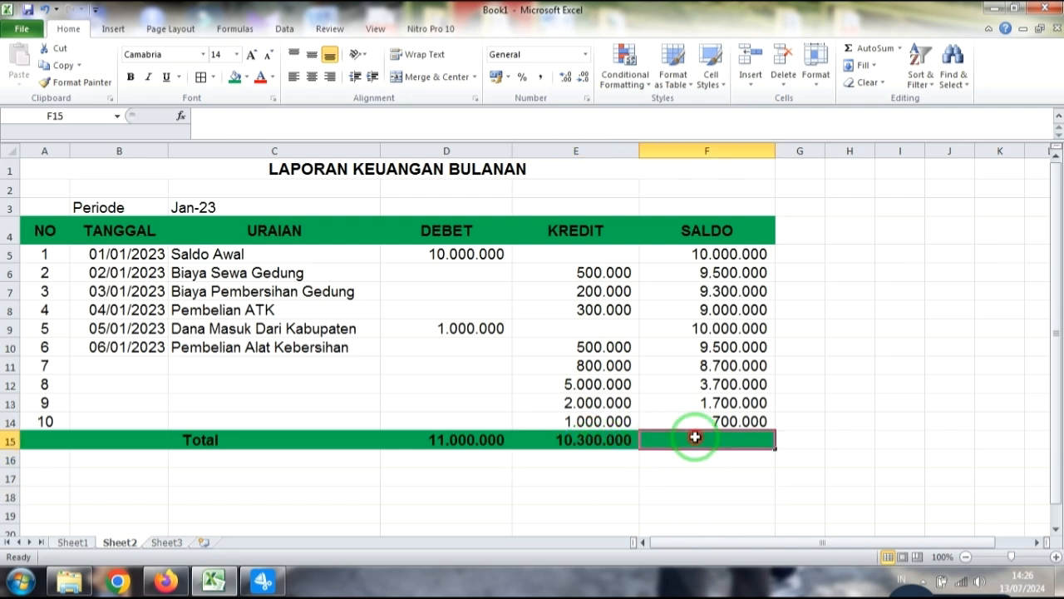
type("=")
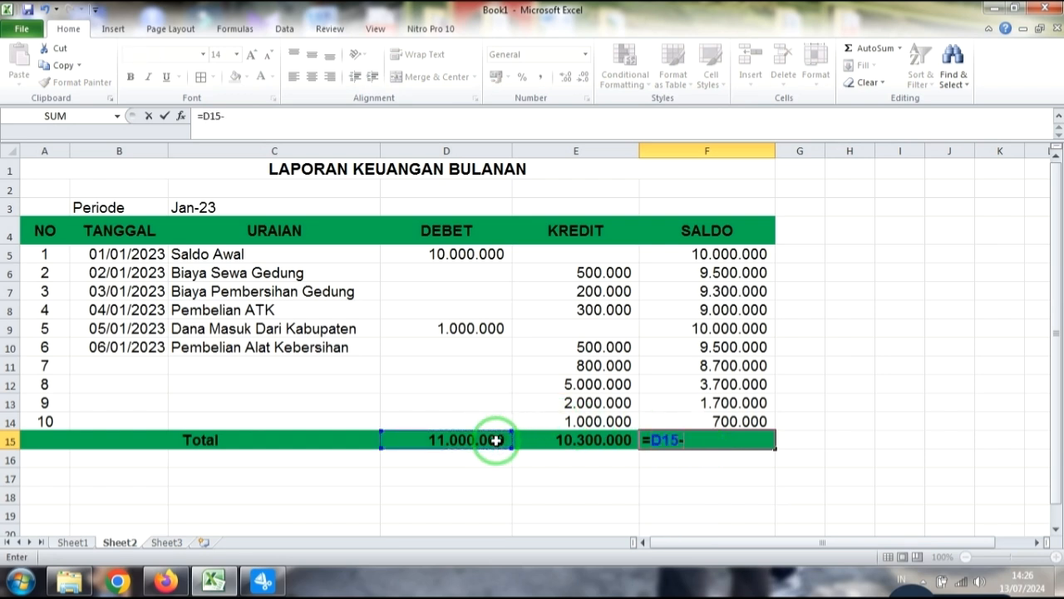
left_click(572, 440)
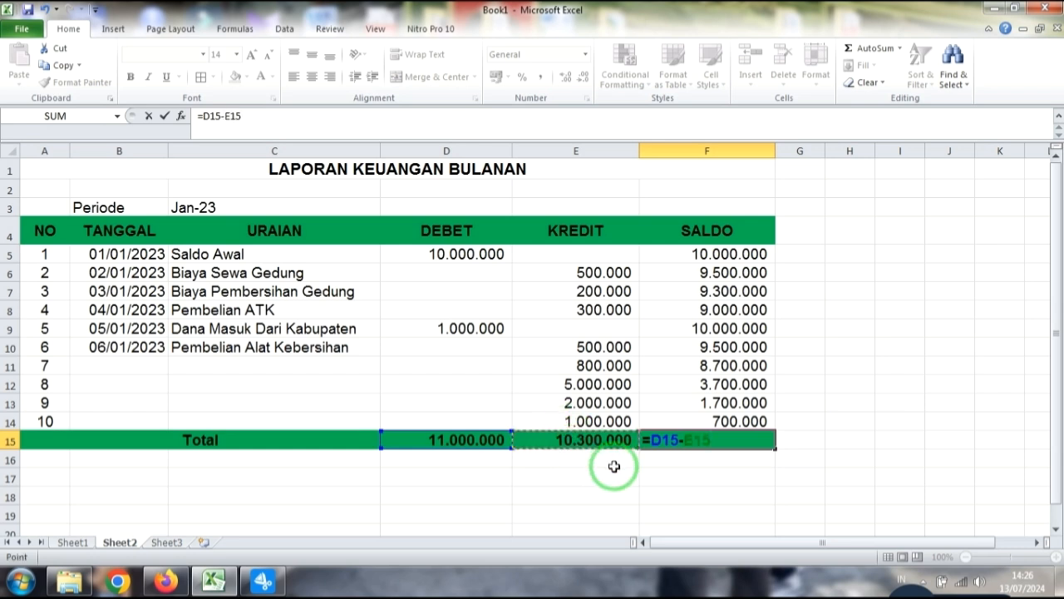
key("Return")
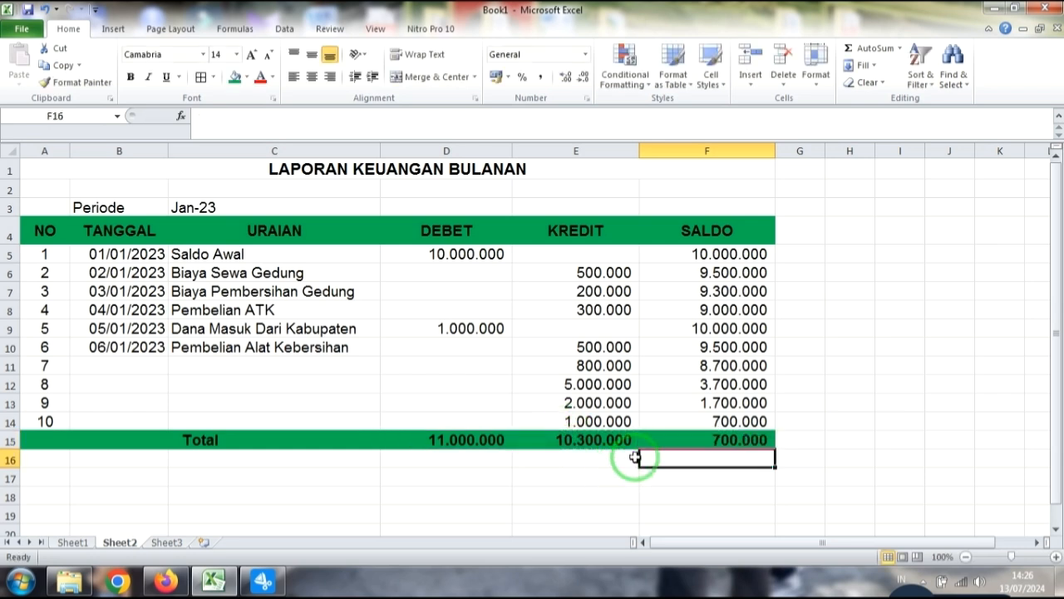
left_click(725, 421)
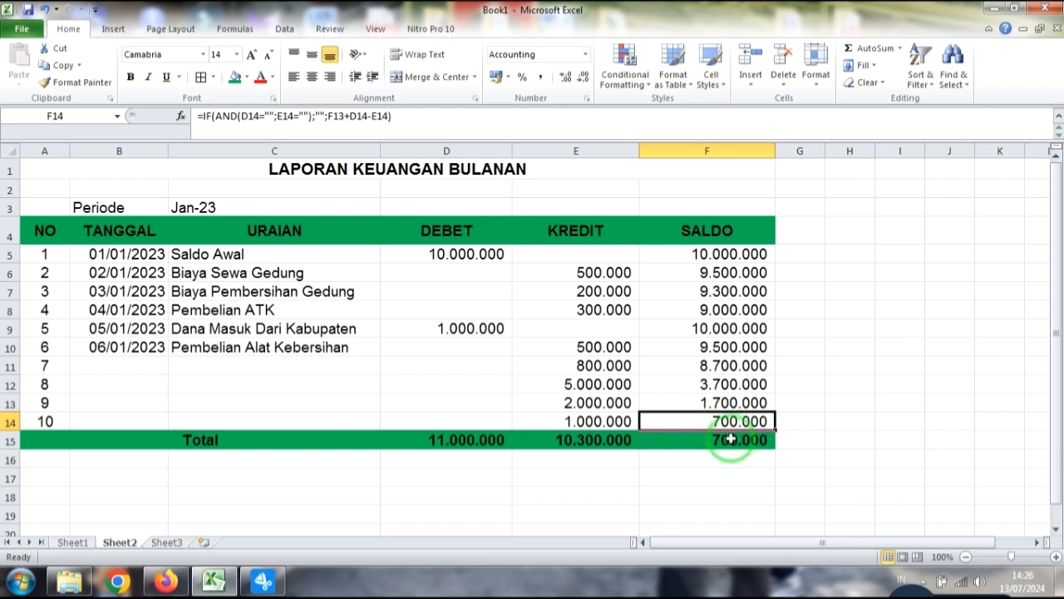
left_click(731, 440)
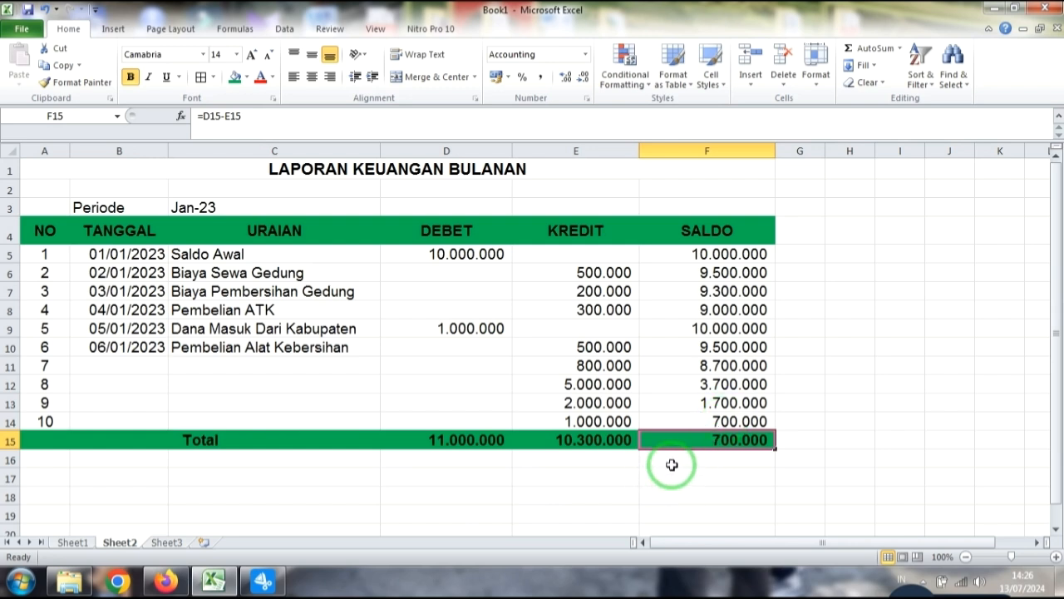
Create a copy of Sheet2 within Book1 and place it before Sheet3
left_click(582, 497)
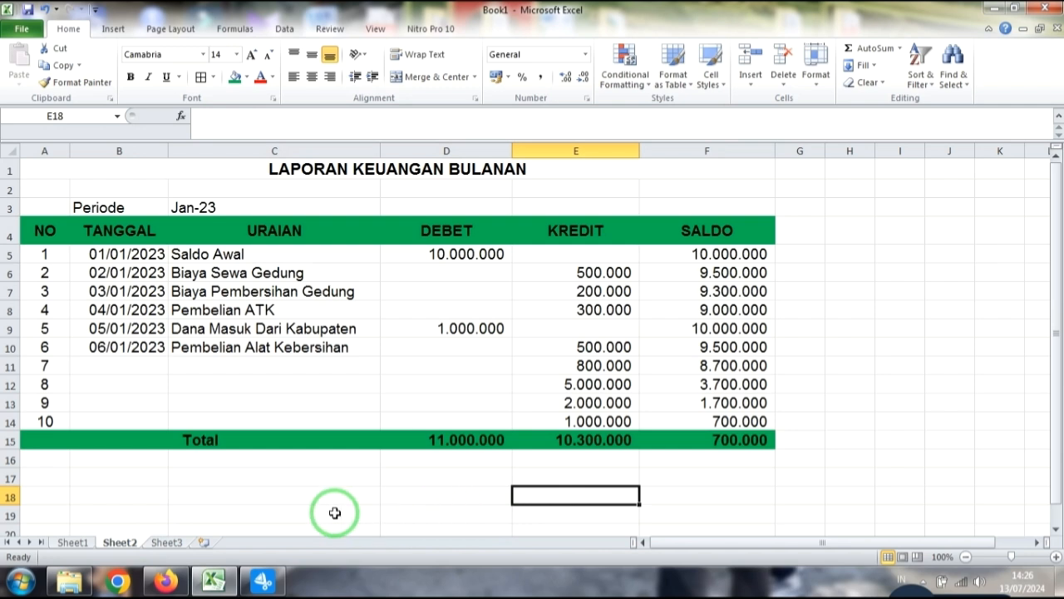
right_click(124, 545)
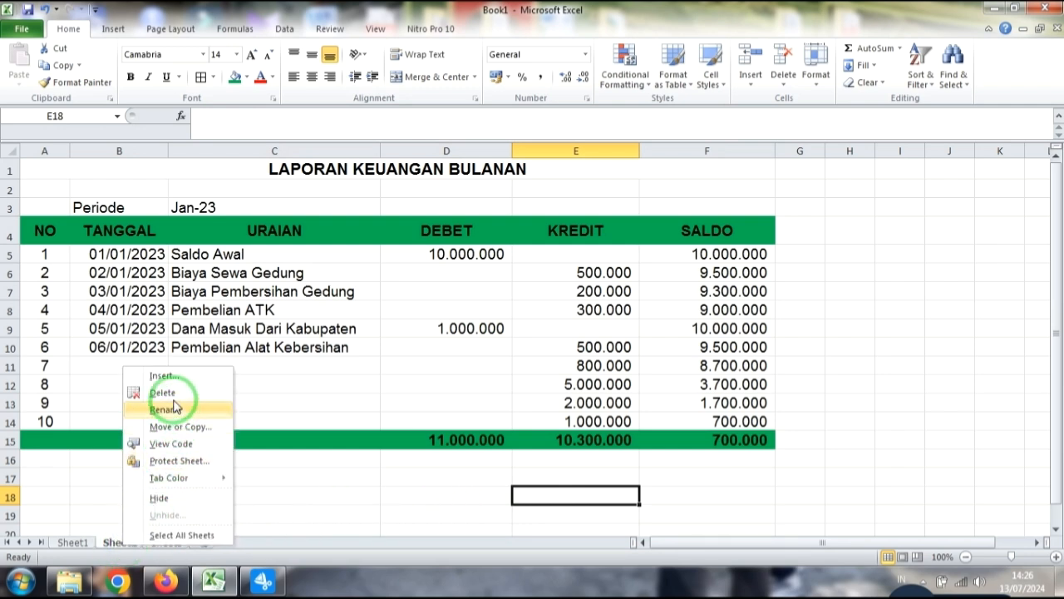
left_click(178, 427)
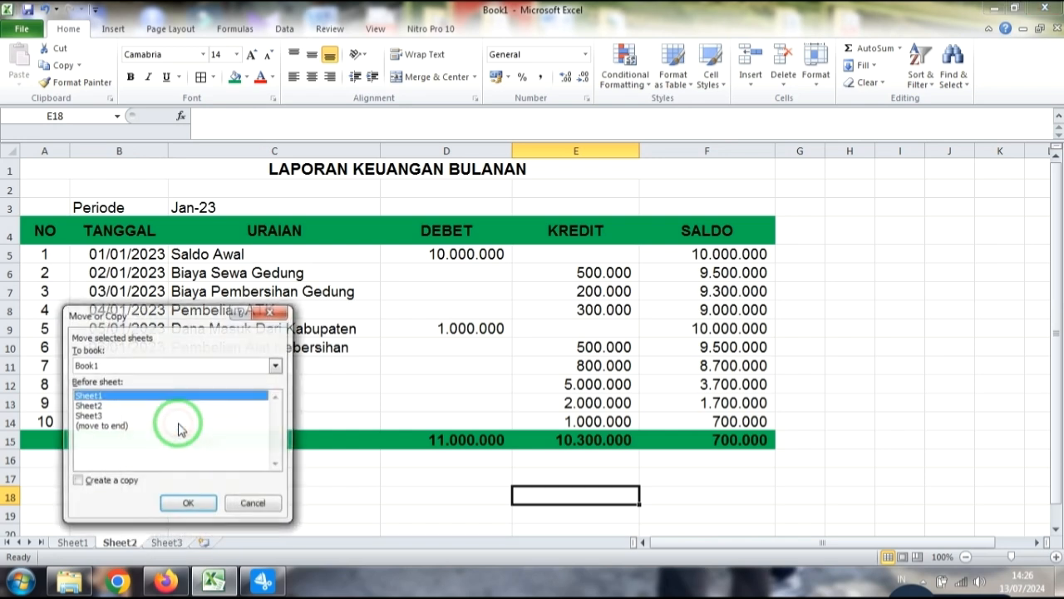
left_click(93, 416)
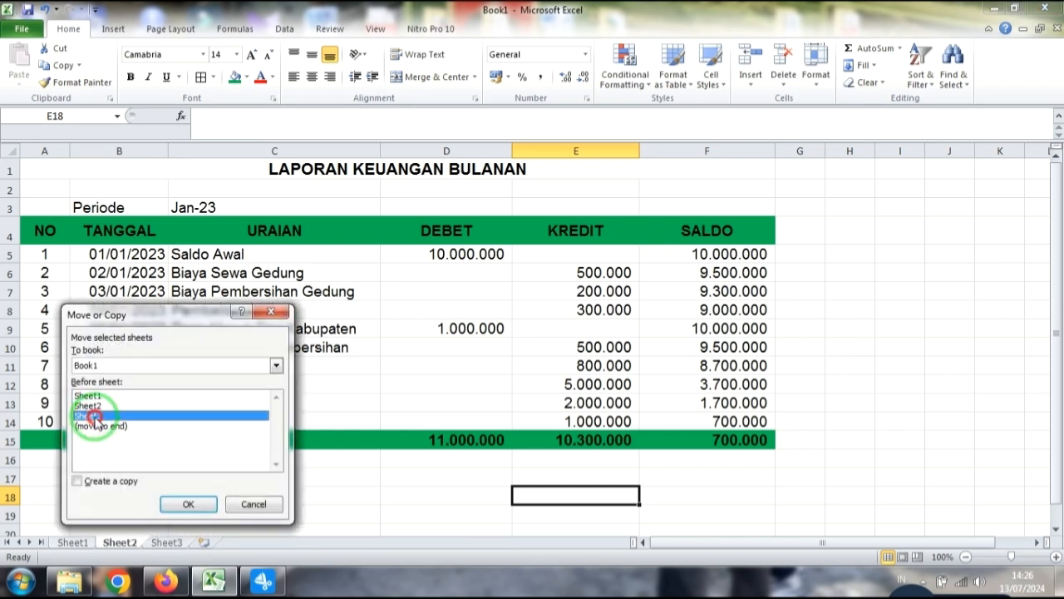
left_click(78, 481)
left_click(188, 503)
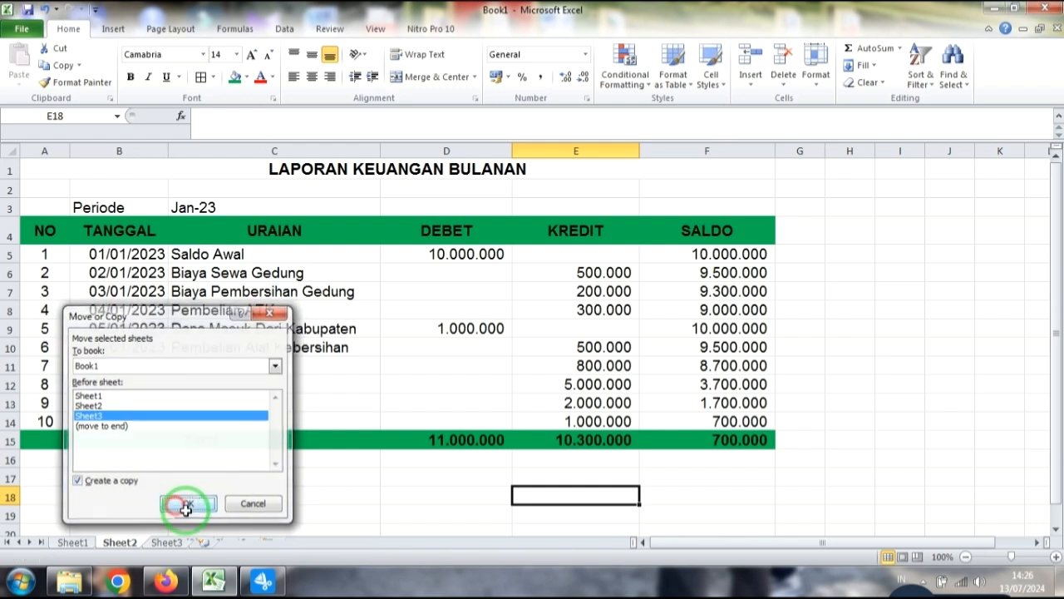
Rename the original Sheet2 as Jan
right_click(128, 549)
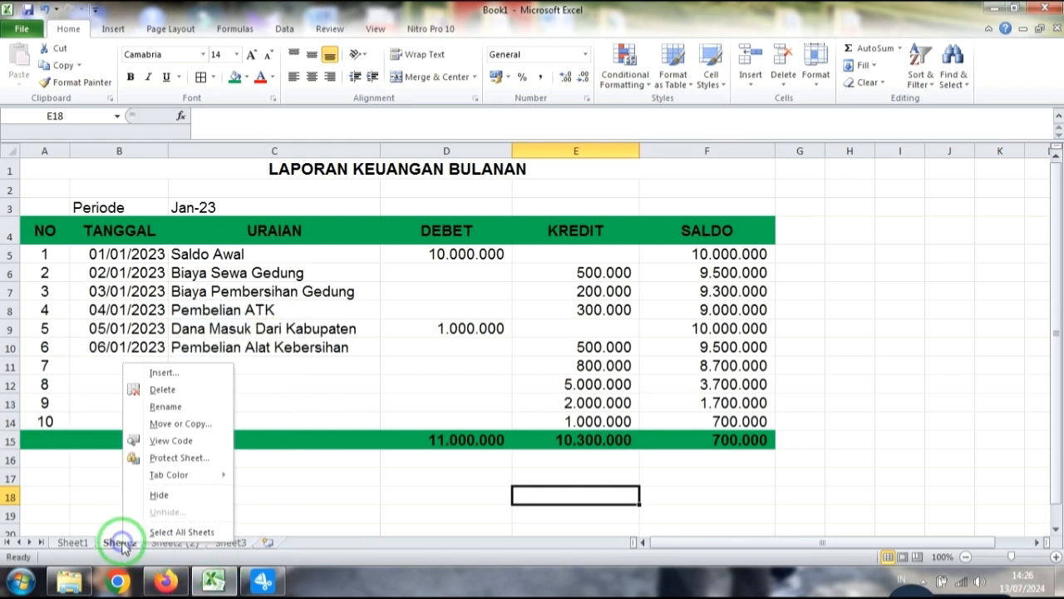
left_click(184, 408)
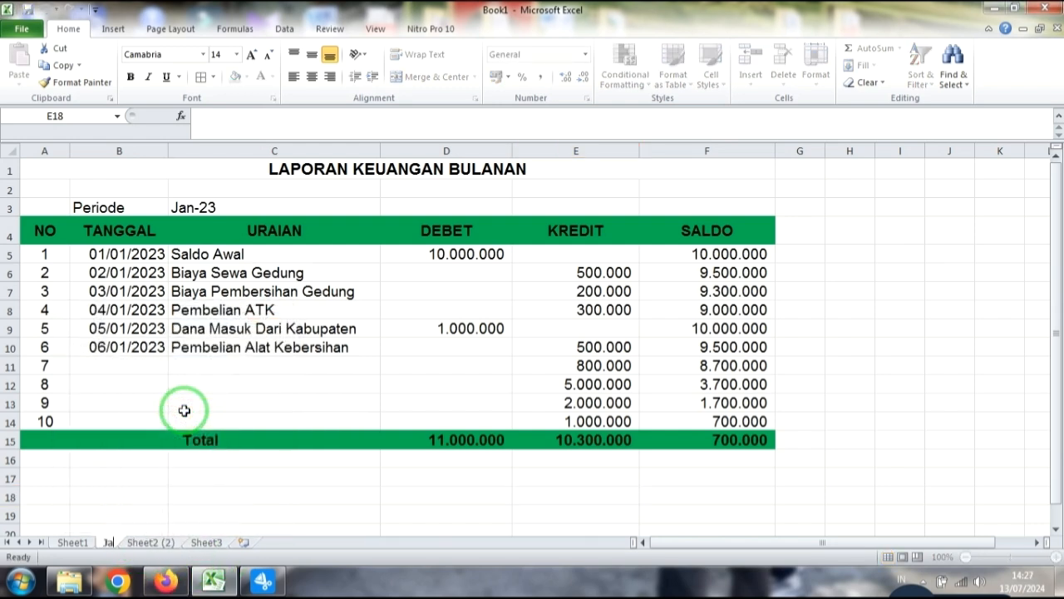
left_click(208, 495)
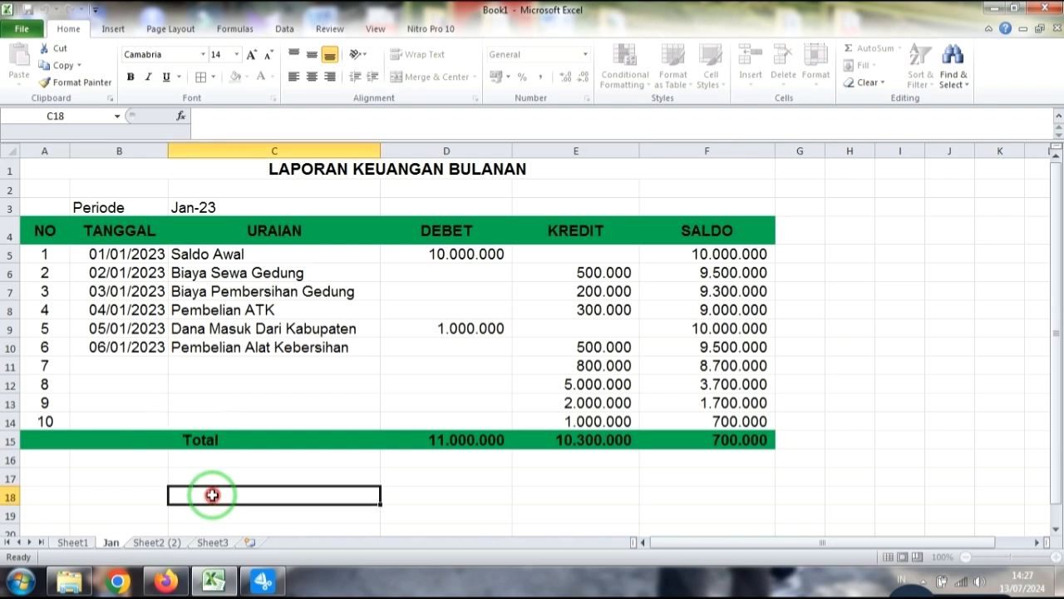
Rename the copied sheet Sheet2 (2) as Feb
right_click(154, 547)
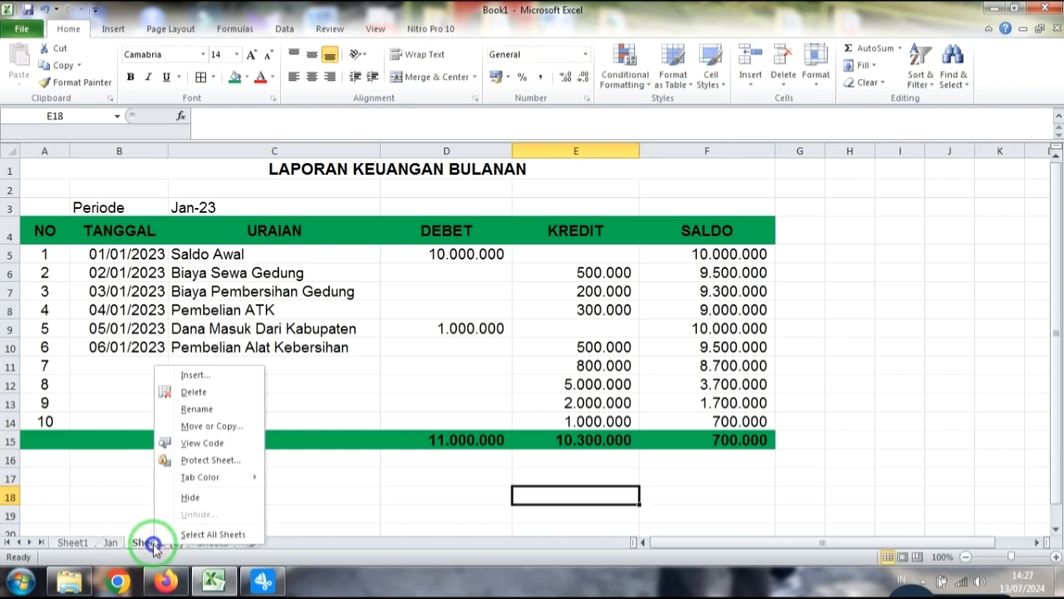
left_click(197, 410)
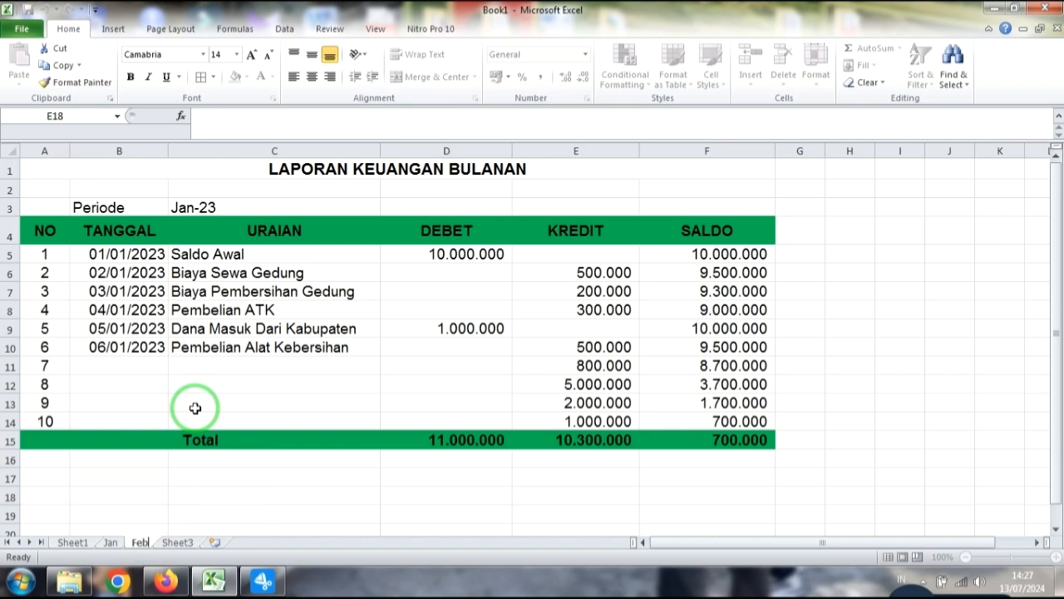
type("Feb")
key("Return")
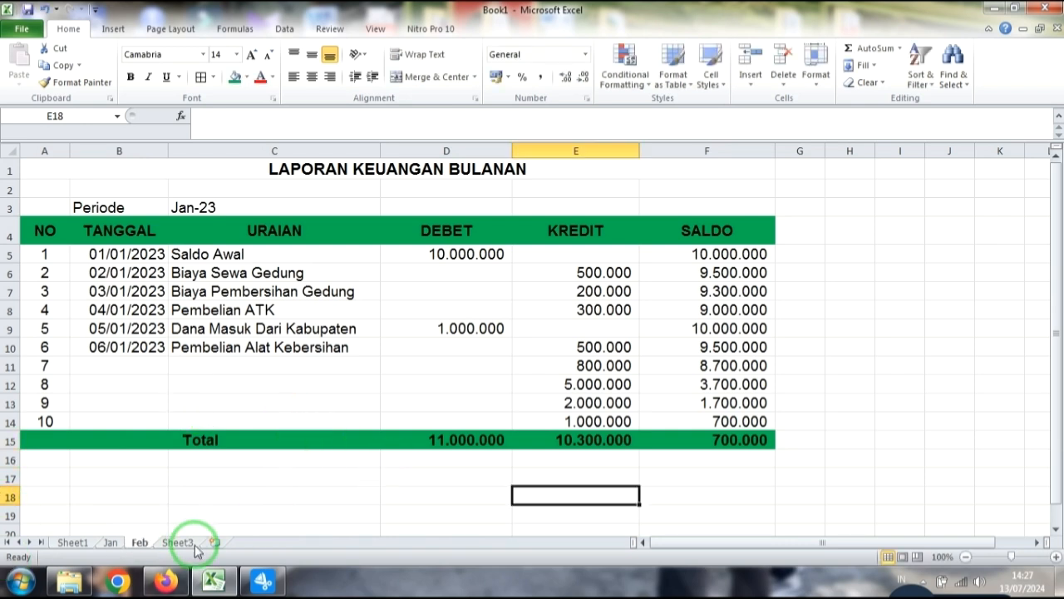
Change the Periode date in C3 of the Feb sheet to 01/02/2023
left_click(187, 209)
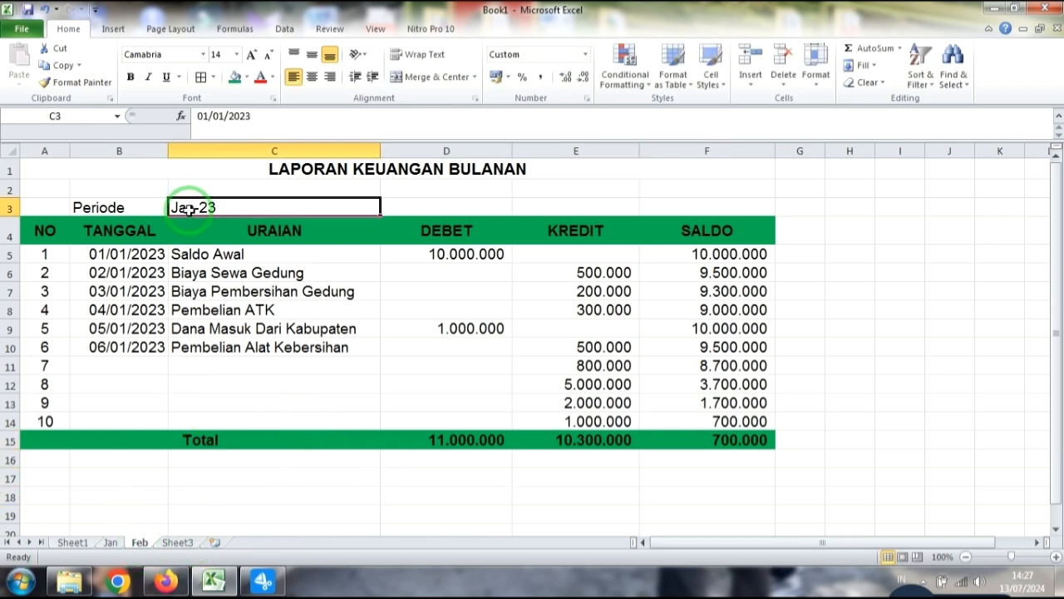
left_click(222, 116)
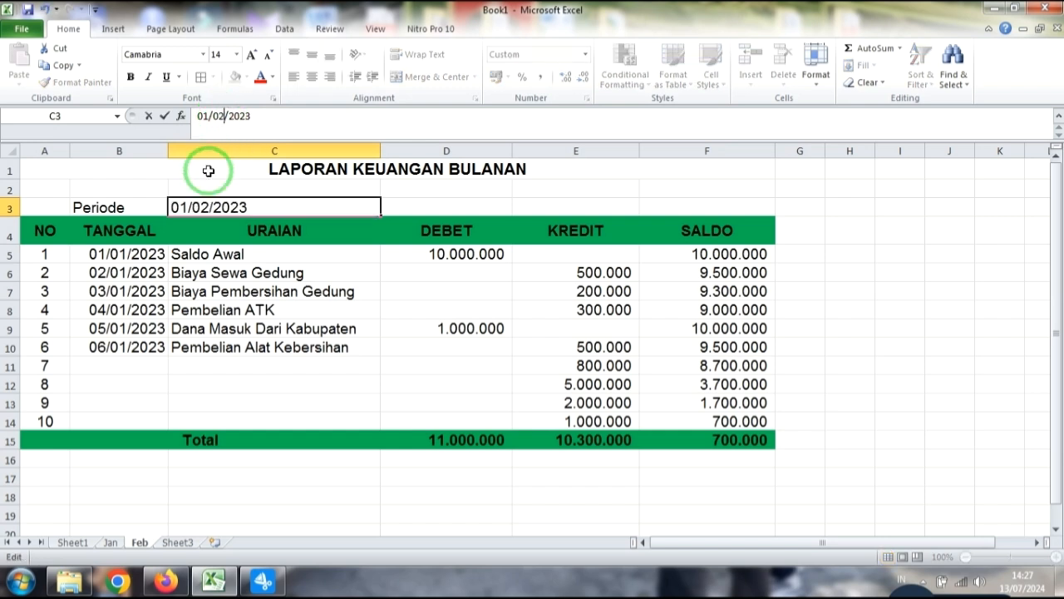
key("Return")
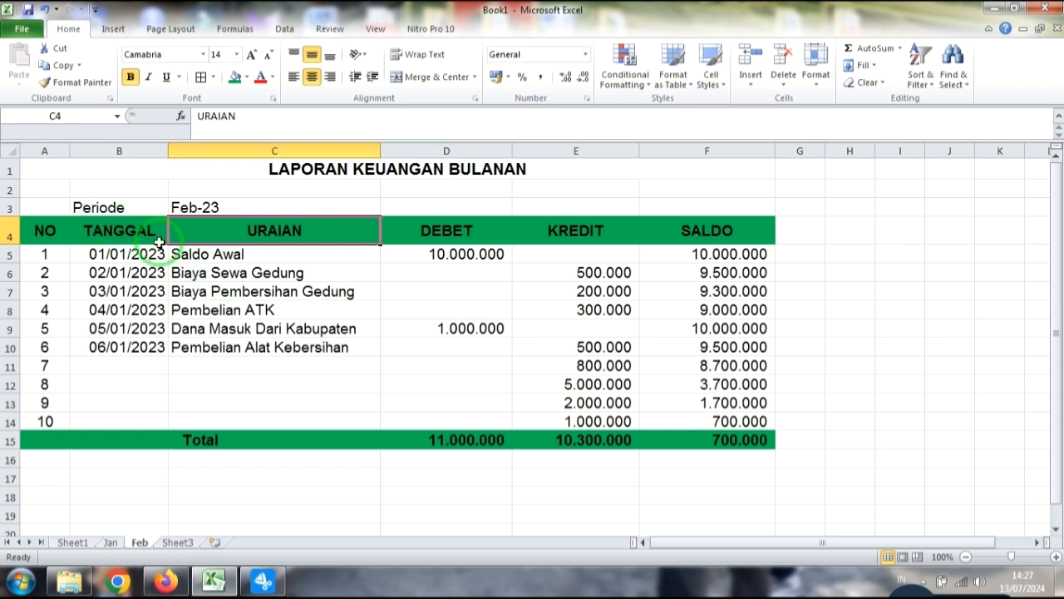
Clear the January dates and descriptions in B5:C10 and the amounts and balances in D5:F14 of the Feb sheet
left_click_drag(125, 254, 250, 352)
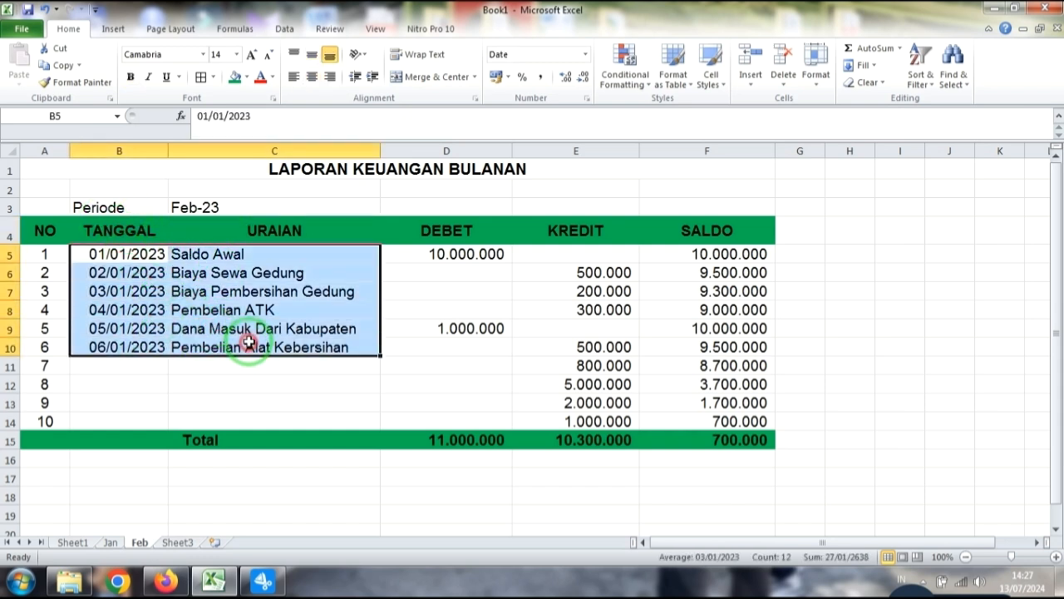
key("Delete")
left_click_drag(451, 256, 706, 418)
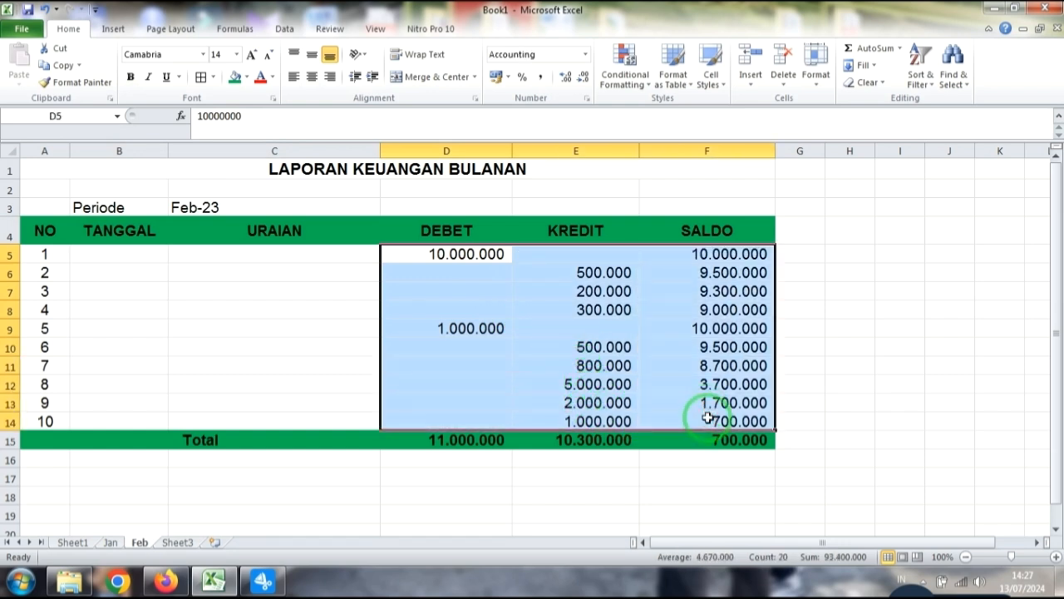
key("Delete")
left_click(880, 364)
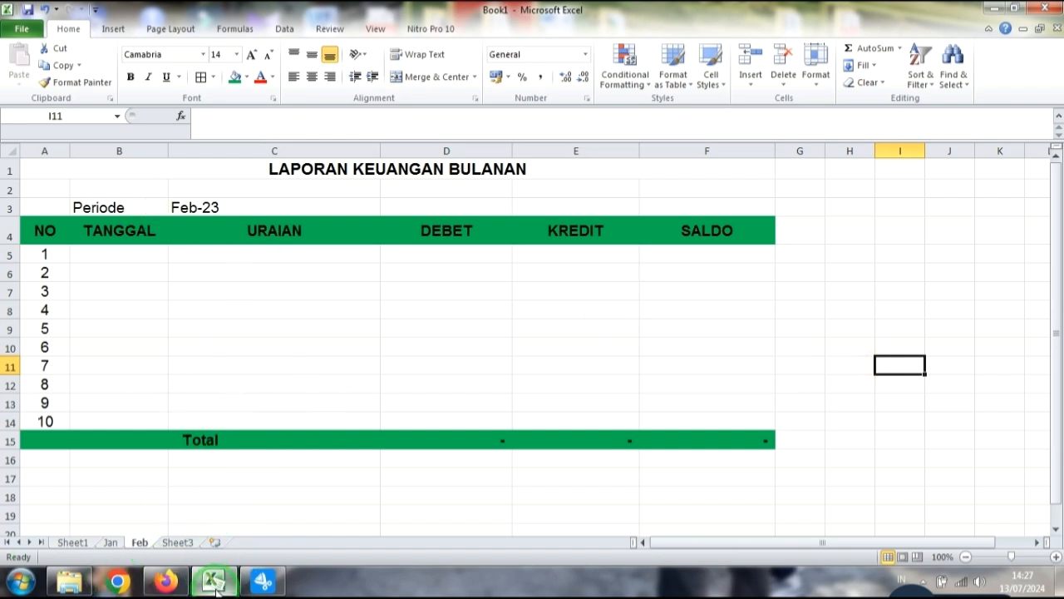
Link the first DEBET cell D5 on the Feb sheet to January's final balance with =Jan!F15 and compare both sheets
left_click(111, 544)
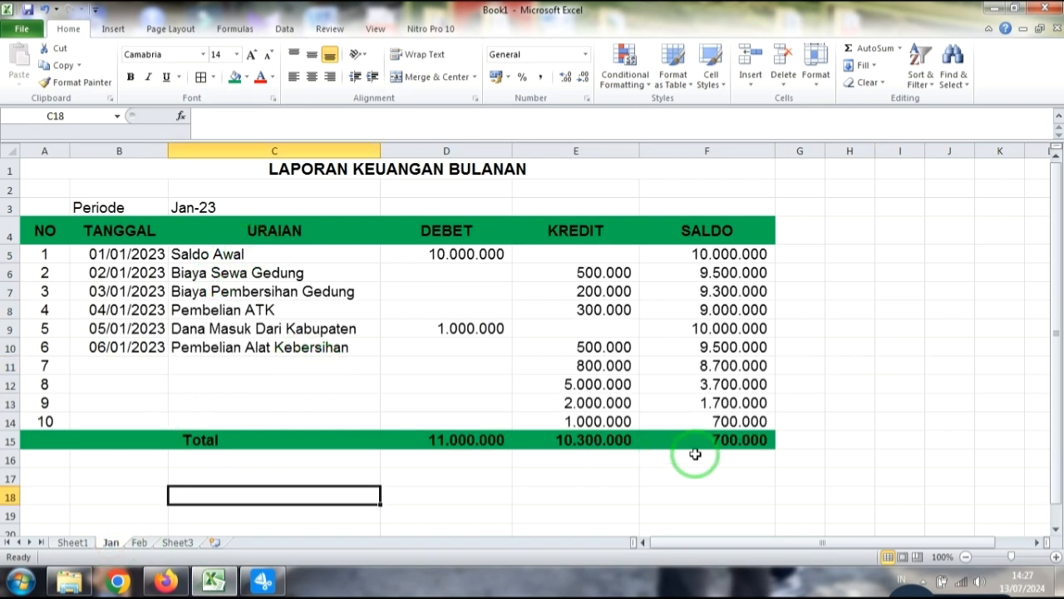
left_click(746, 423)
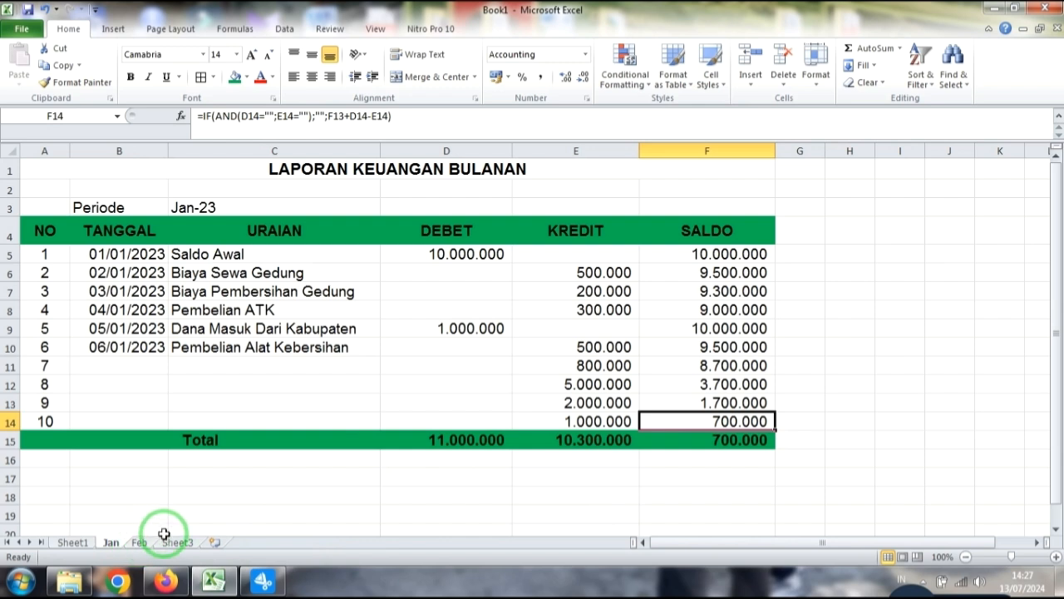
left_click(140, 544)
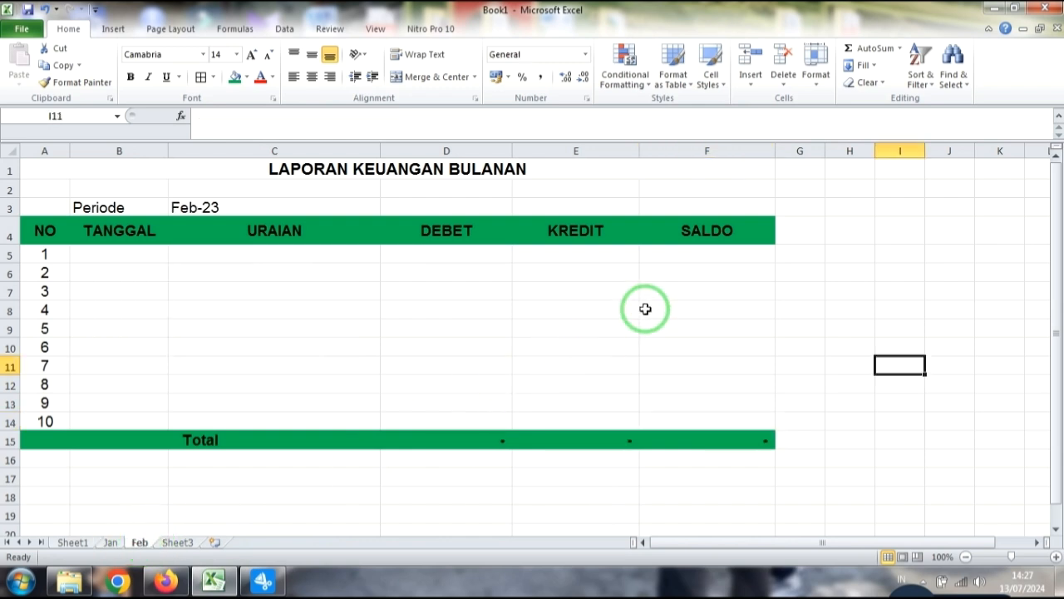
left_click(439, 252)
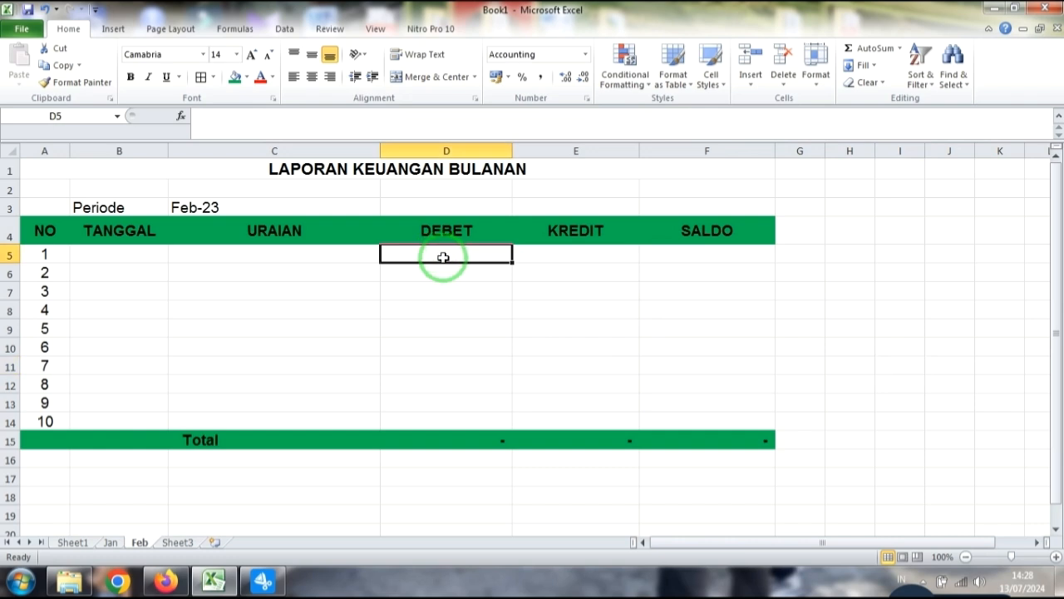
type("=")
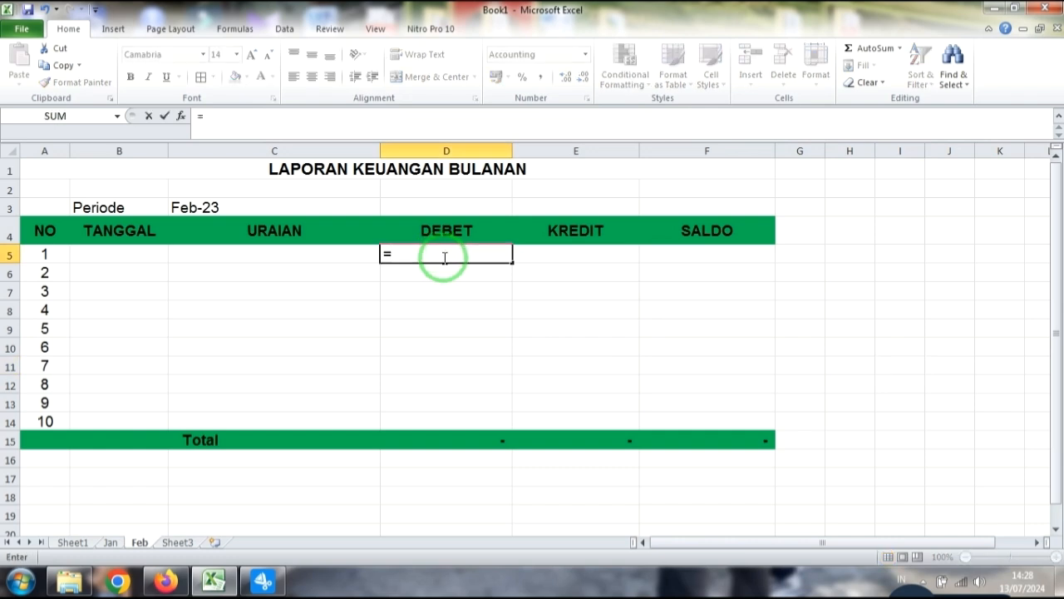
left_click(112, 542)
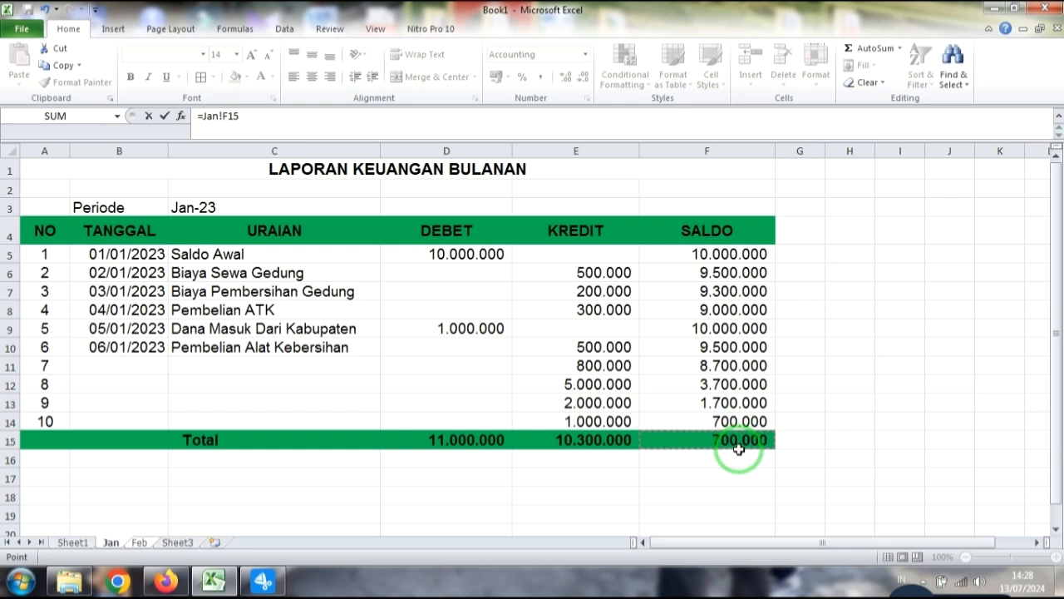
key("Return")
type("\\")
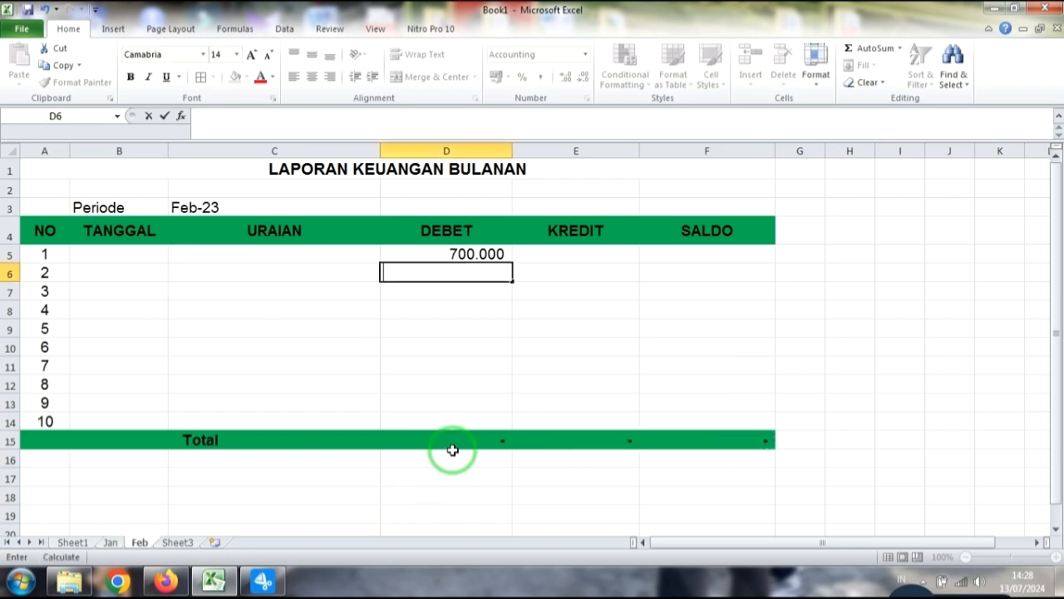
left_click(111, 542)
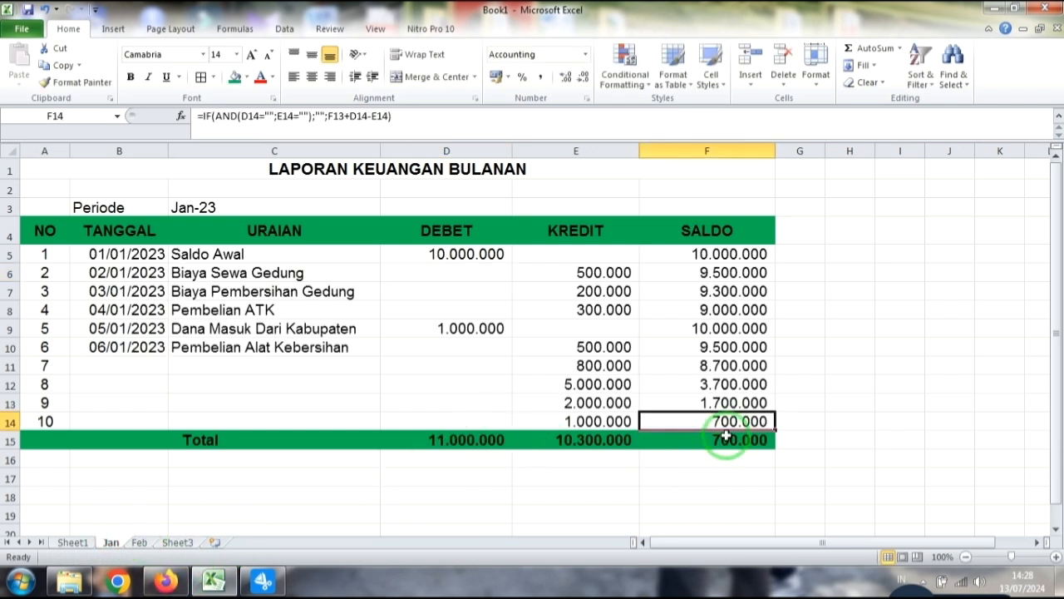
left_click(139, 542)
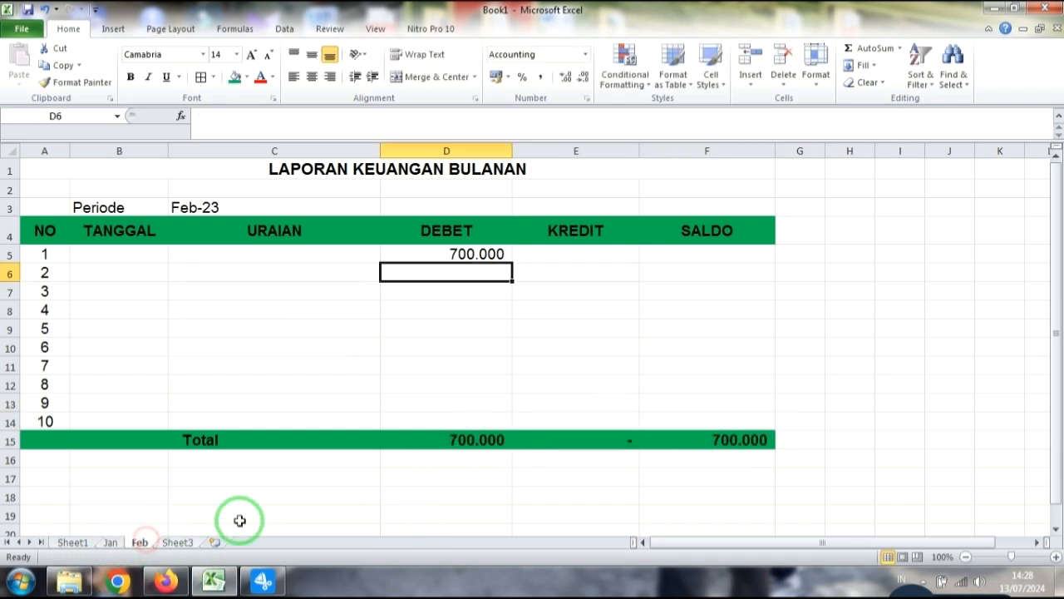
Calculate the first SALDO in F5 of the Feb sheet with the formula =D5-E5
left_click(703, 254)
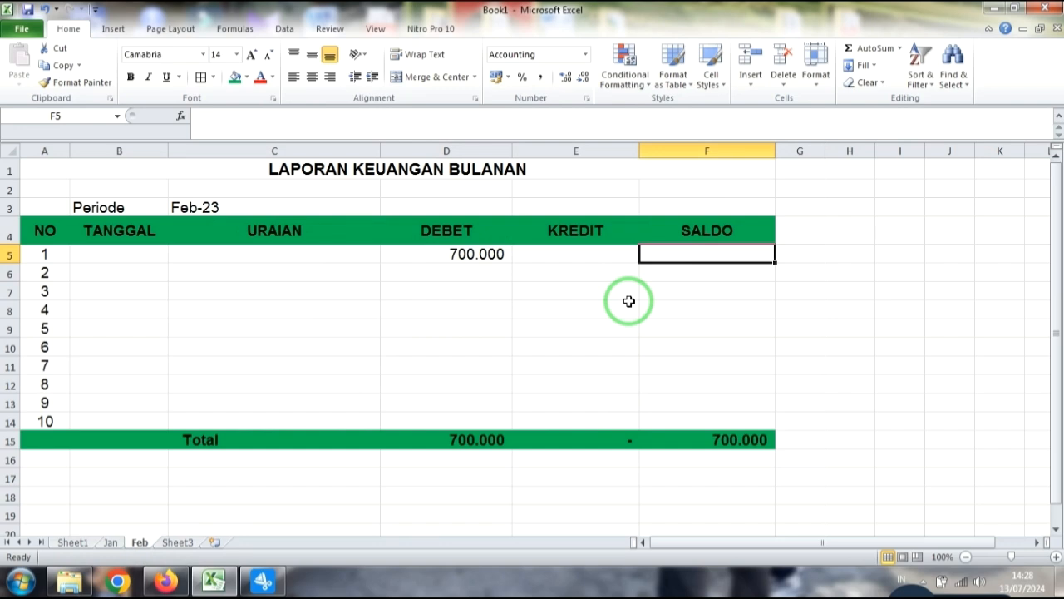
type("=")
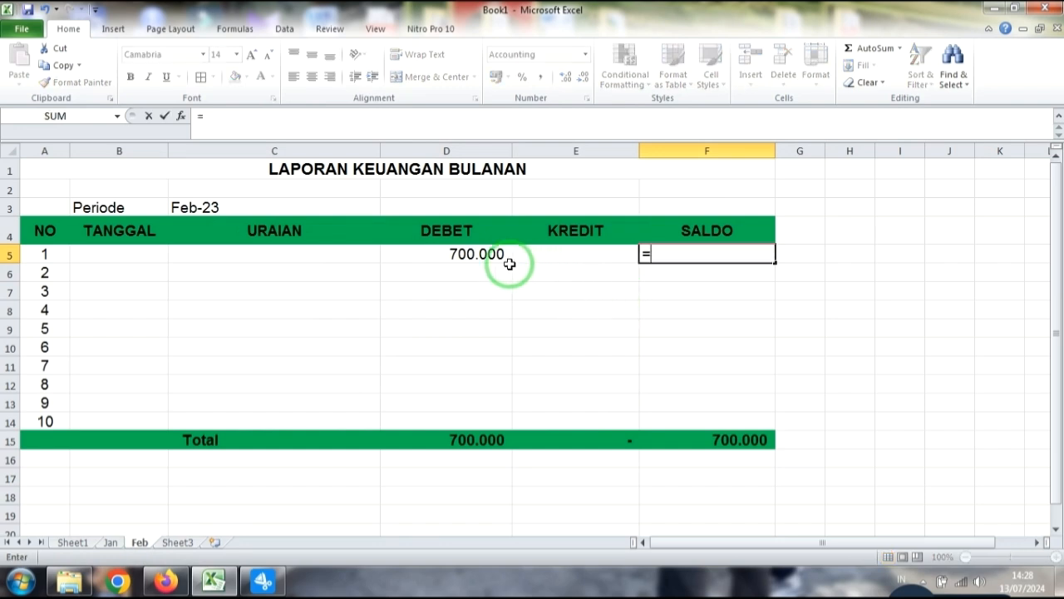
left_click(471, 254)
type("-")
left_click(547, 255)
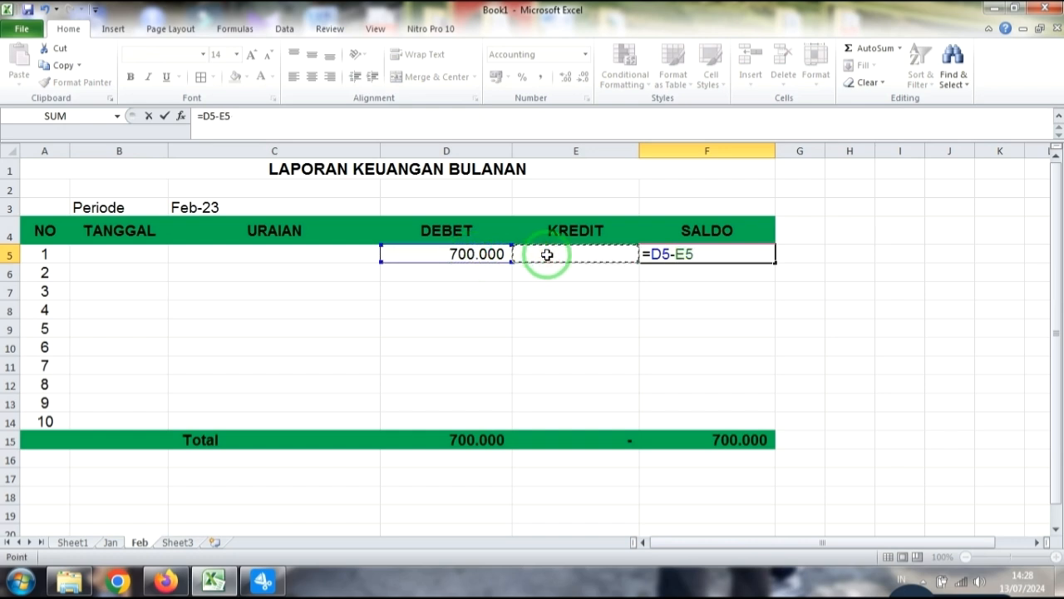
key("Return")
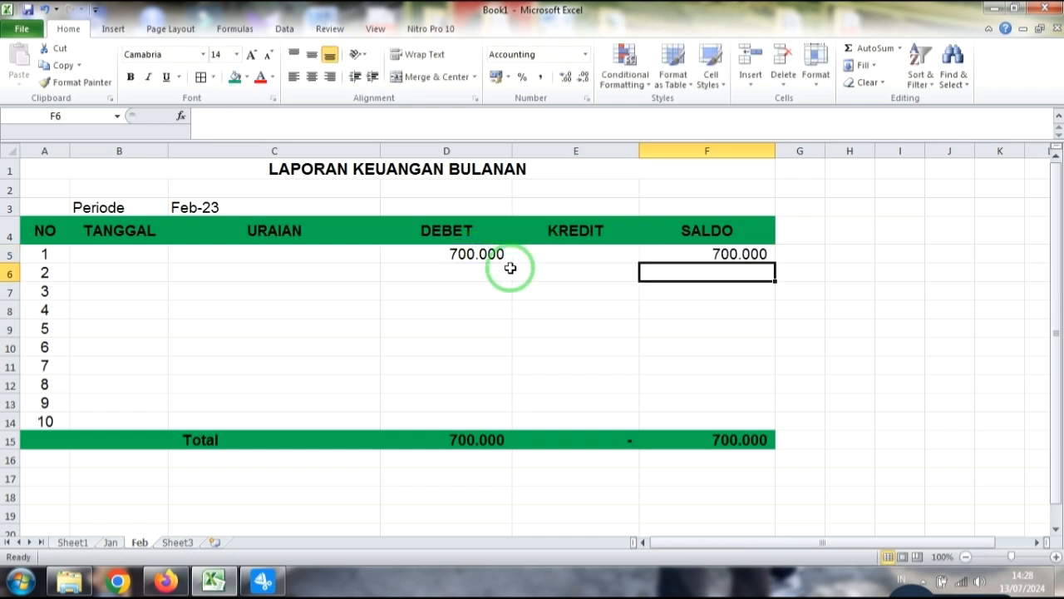
Enter the date 01/02/2023 in B5 and the description Saldo Awal in C5 for the first February record
left_click_drag(126, 254, 184, 253)
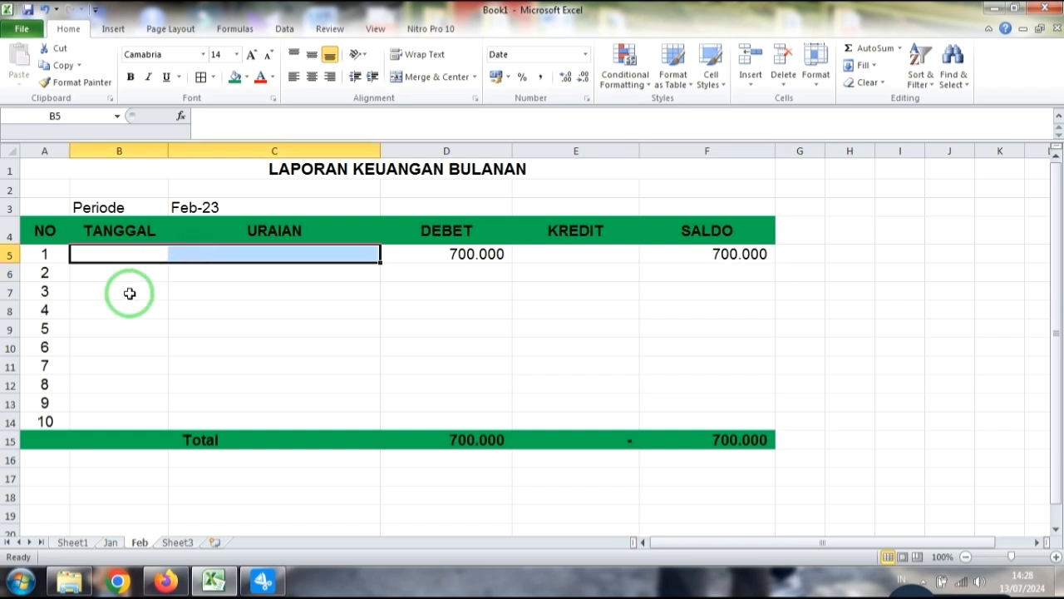
left_click(123, 254)
type("01/02/")
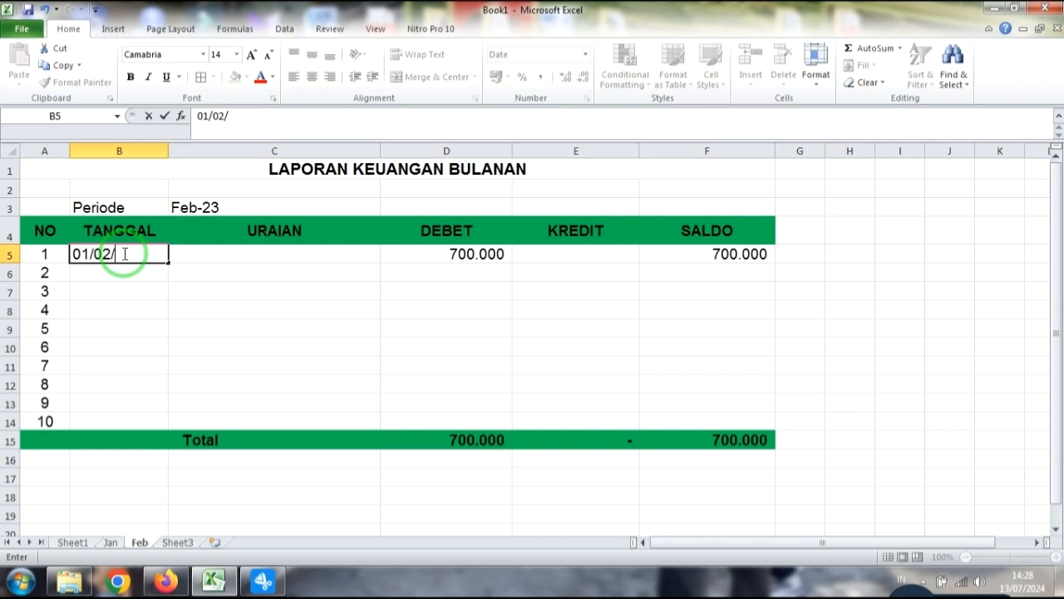
type("2023")
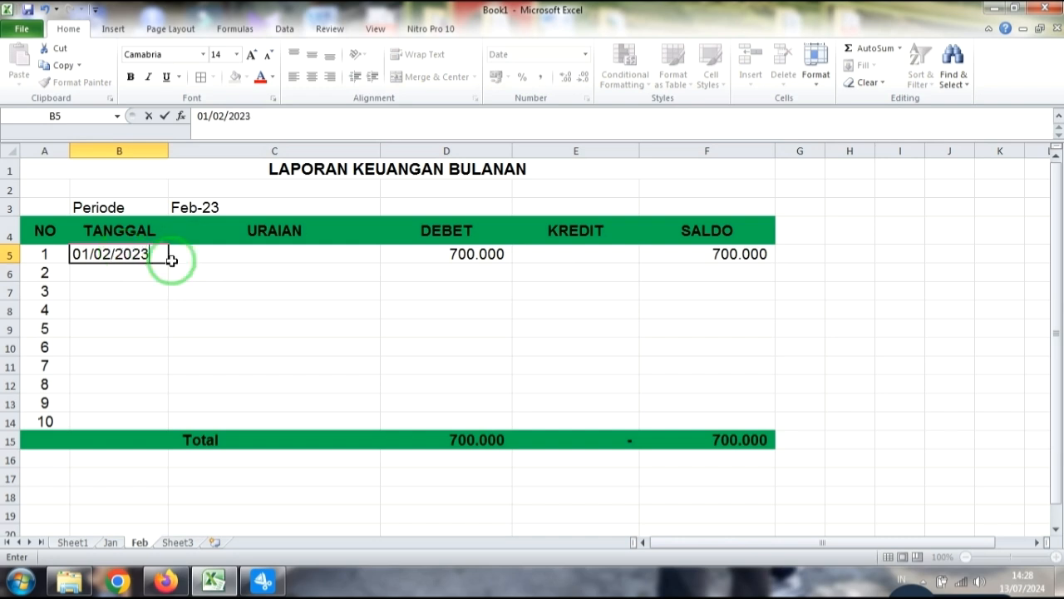
left_click(244, 258)
type("Saldo Awal")
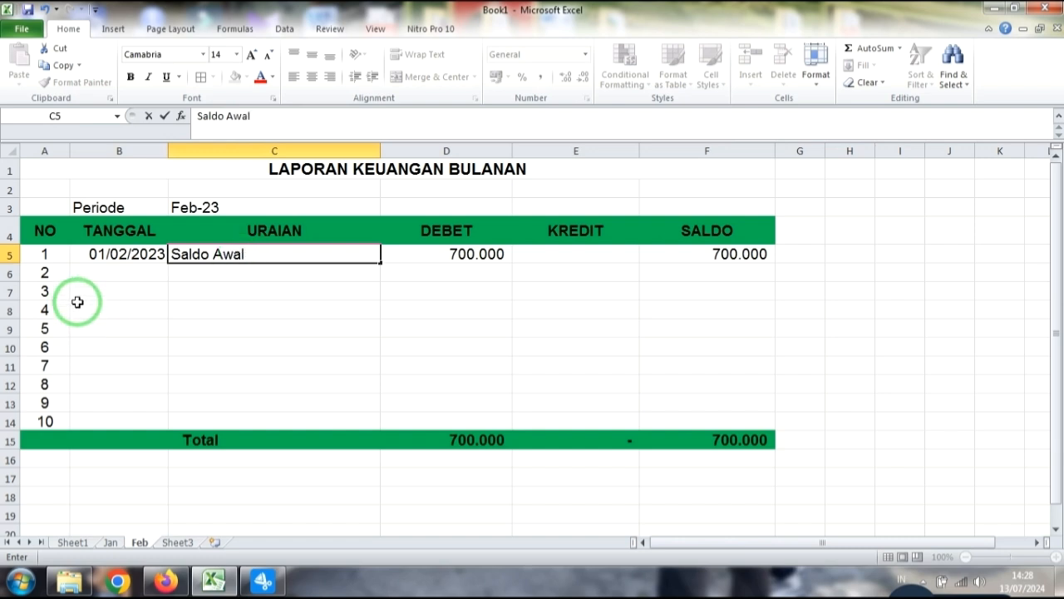
Enter the date 02/02/2023 in B6 and the description Beli Alat Listrik in C6 for the second February record
left_click(95, 270)
type("02/02/")
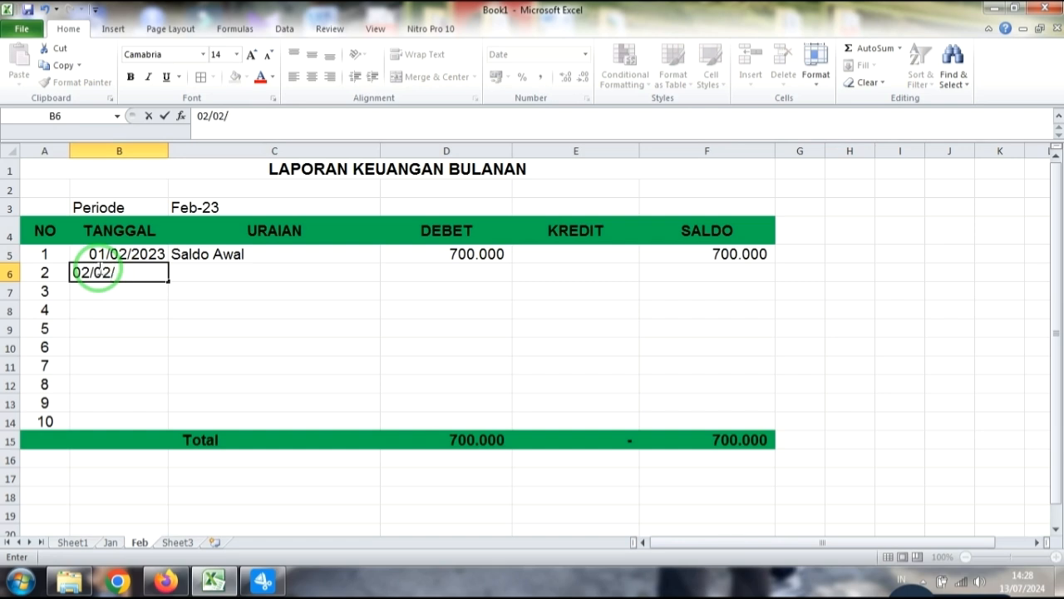
type("2023")
left_click(197, 273)
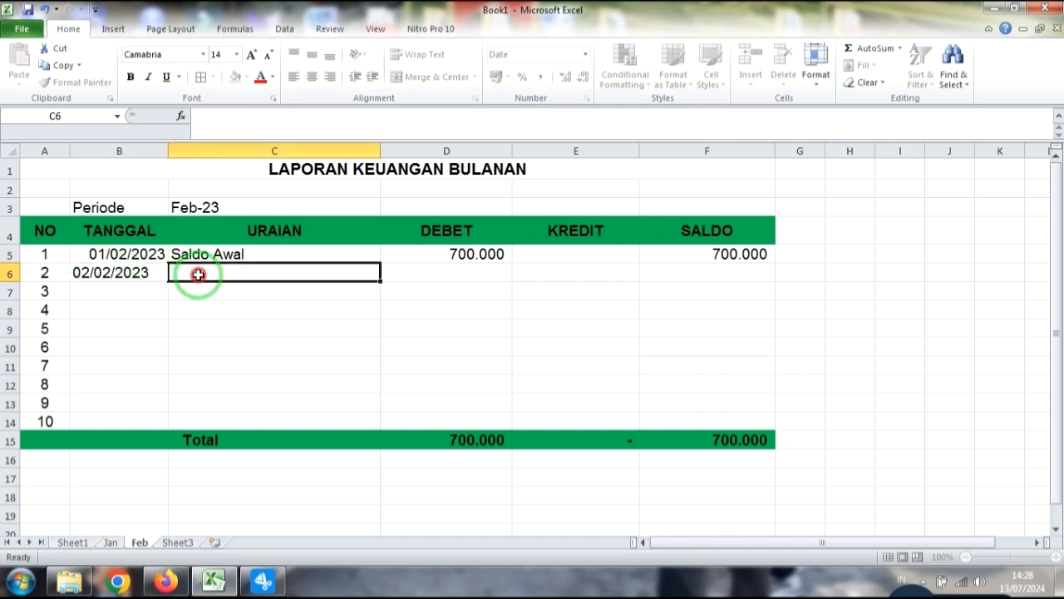
type("Beli Alat Listrik")
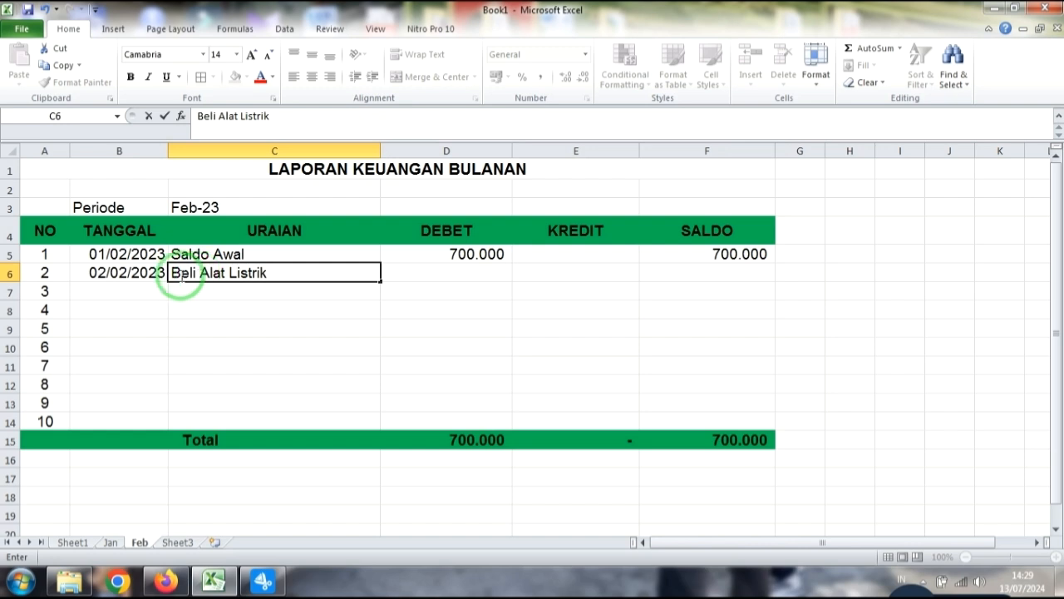
Enter 250000 as the KREDIT amount in E6 for the Beli Alat Listrik record
left_click(551, 278)
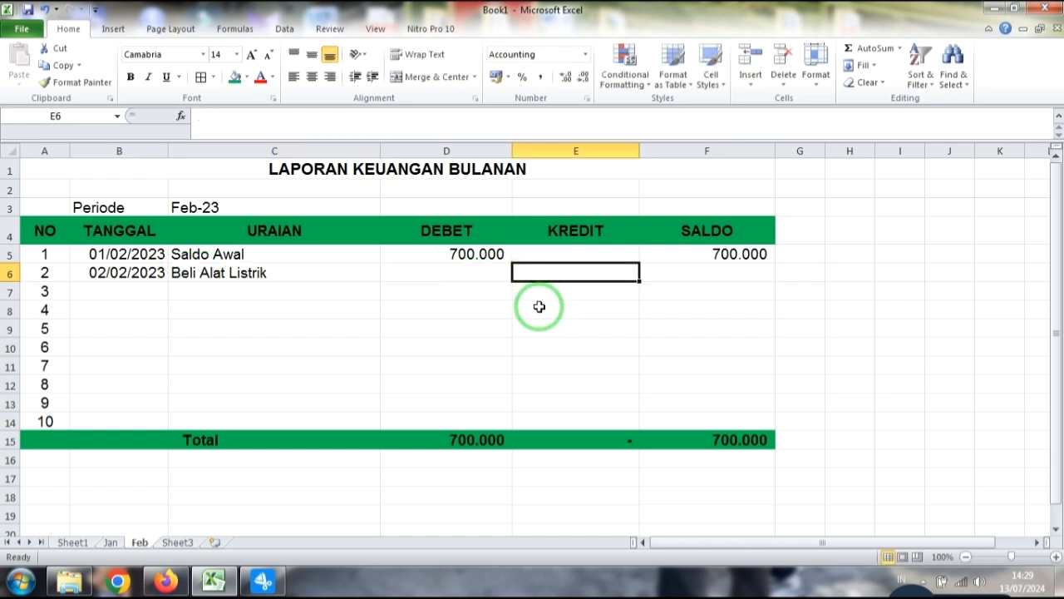
type("125")
key("BackSpace")
key("BackSpace")
key("BackSpace")
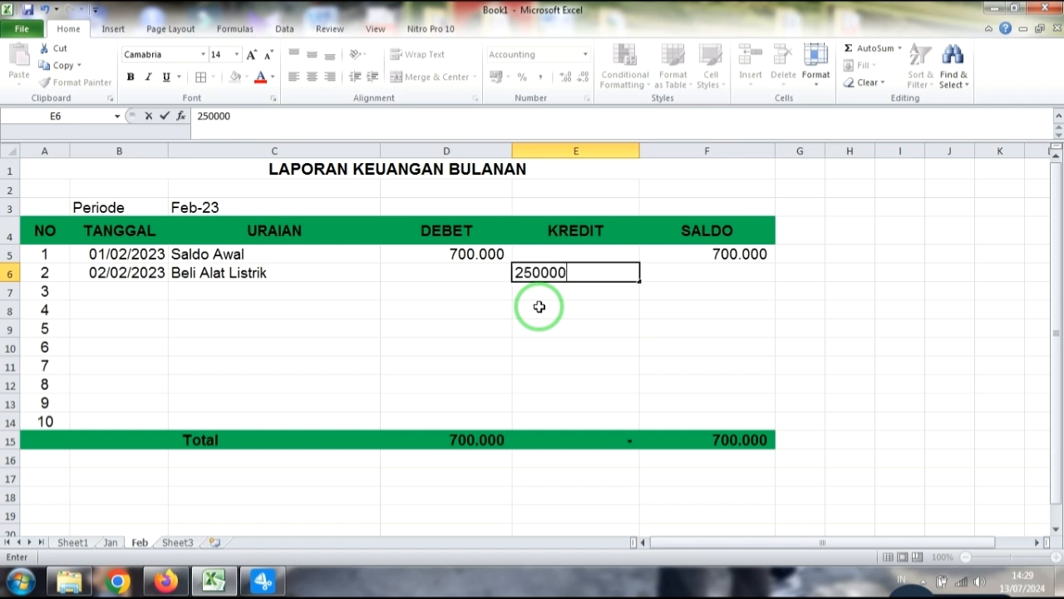
type("250000")
key("Return")
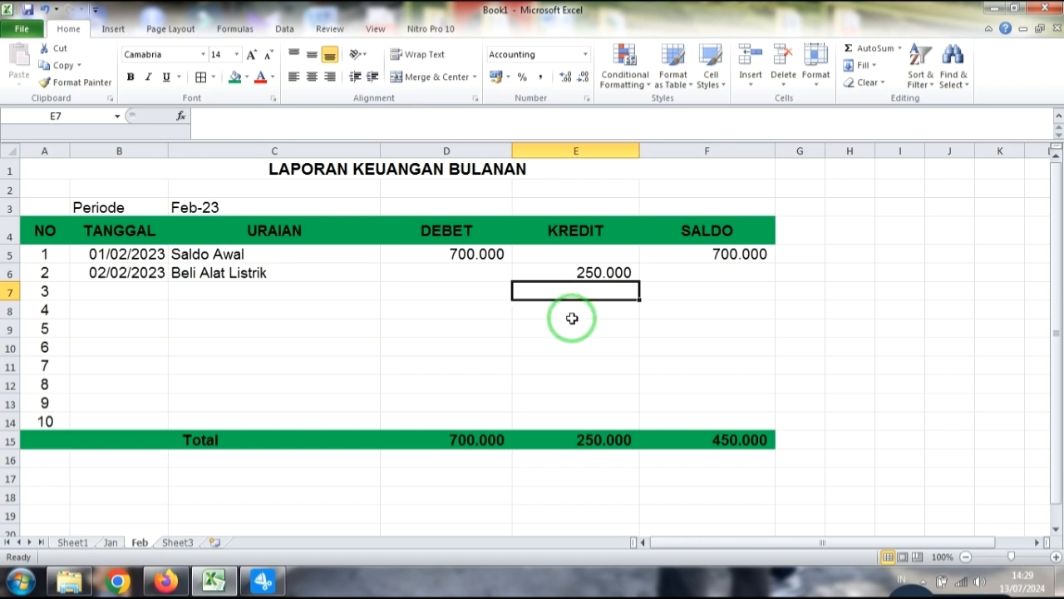
Calculate the running SALDO in F6 with the formula =F5+D6-E6
left_click(675, 270)
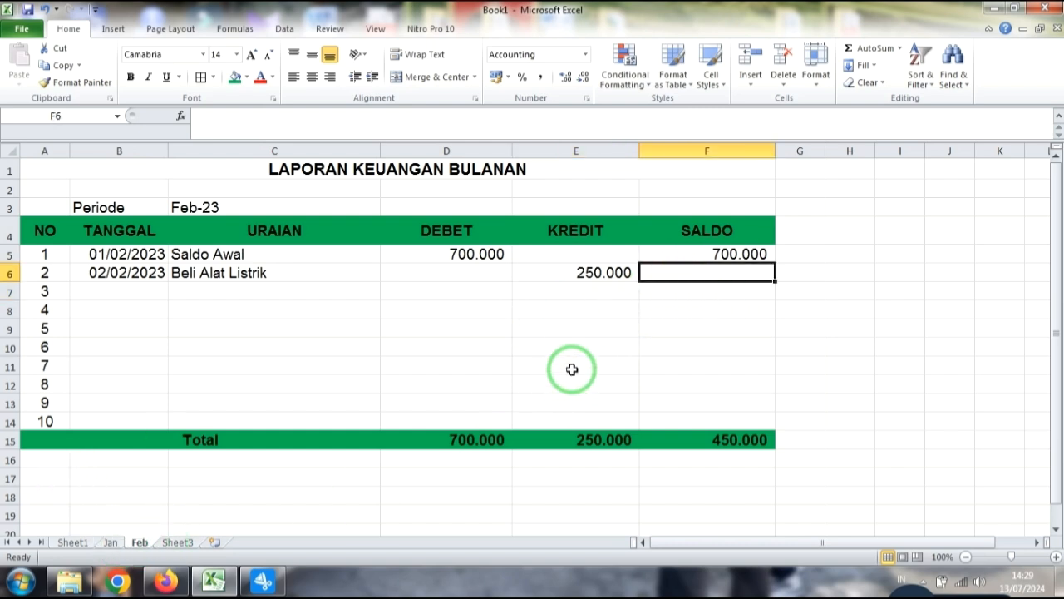
type("=")
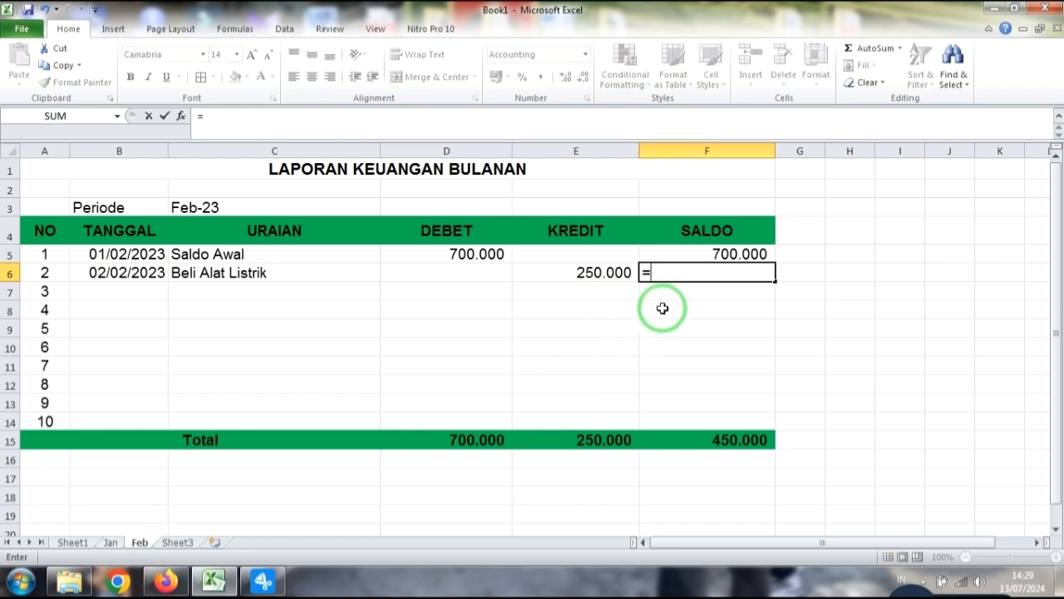
left_click(692, 253)
type("+")
left_click(483, 275)
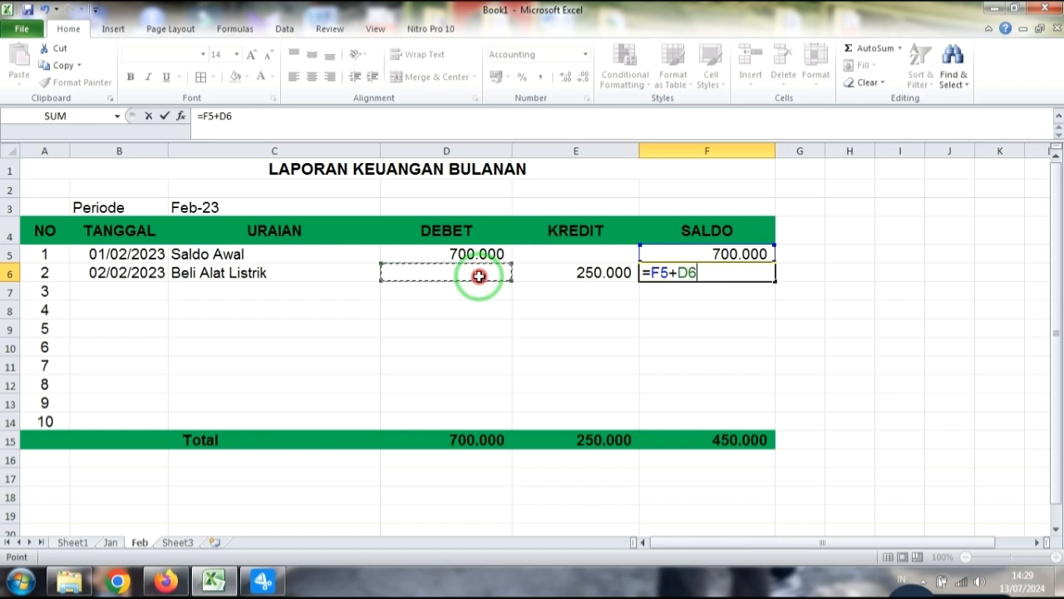
type("-")
left_click(573, 277)
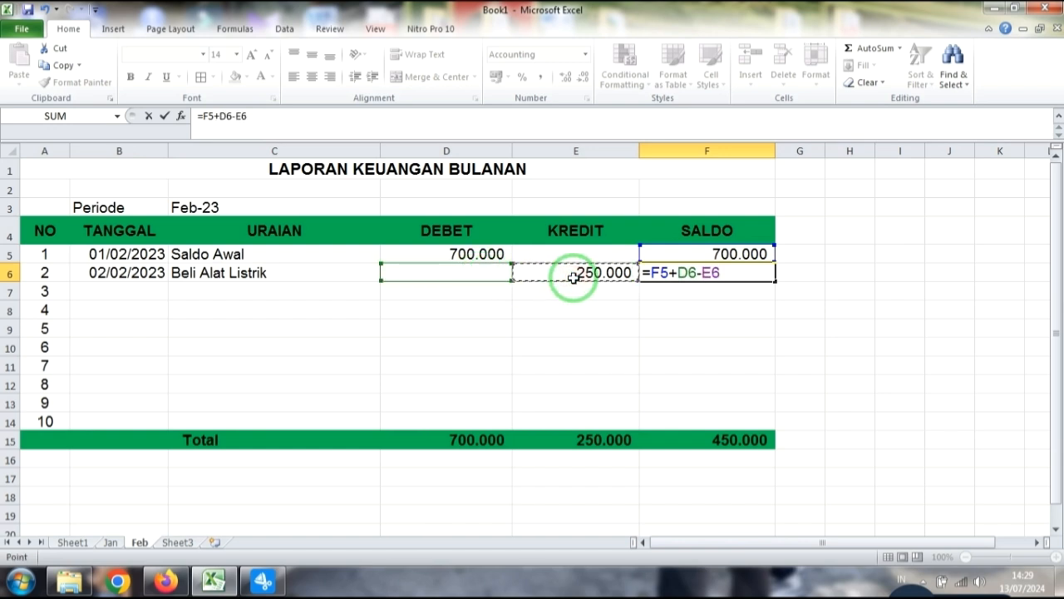
key("Return")
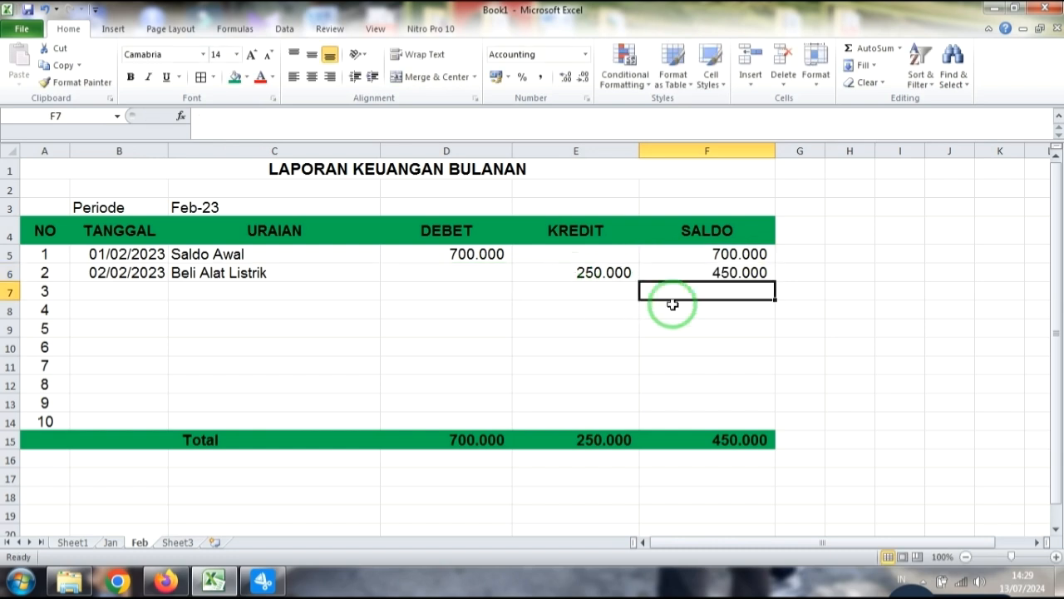
Change the SALDO formula in F6 to =IF(AND(D6="";E6="");"";F5+D6-E6) so rows without amounts stay blank
left_click(717, 275)
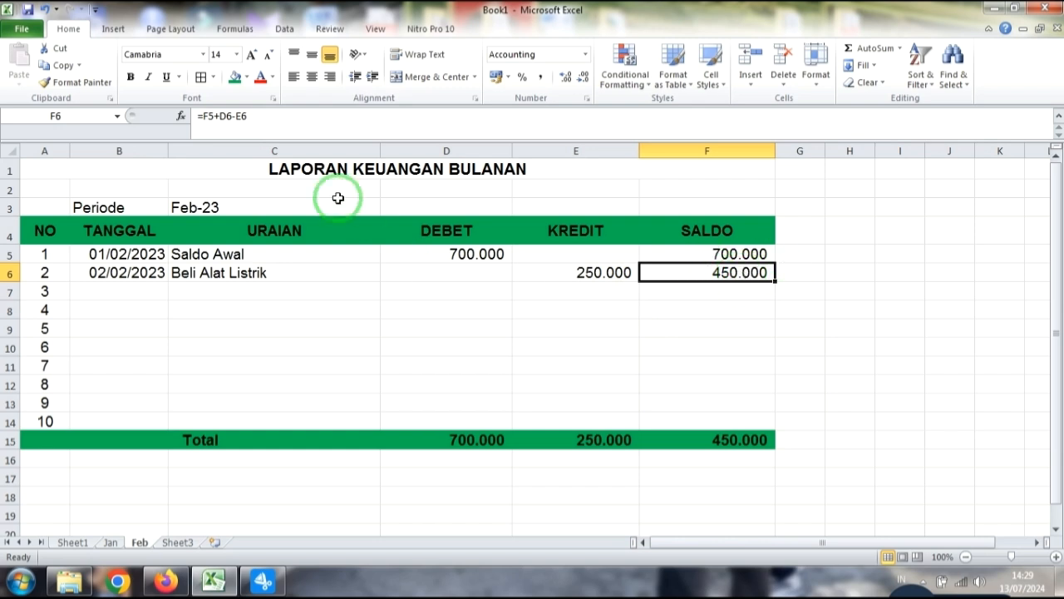
left_click(202, 117)
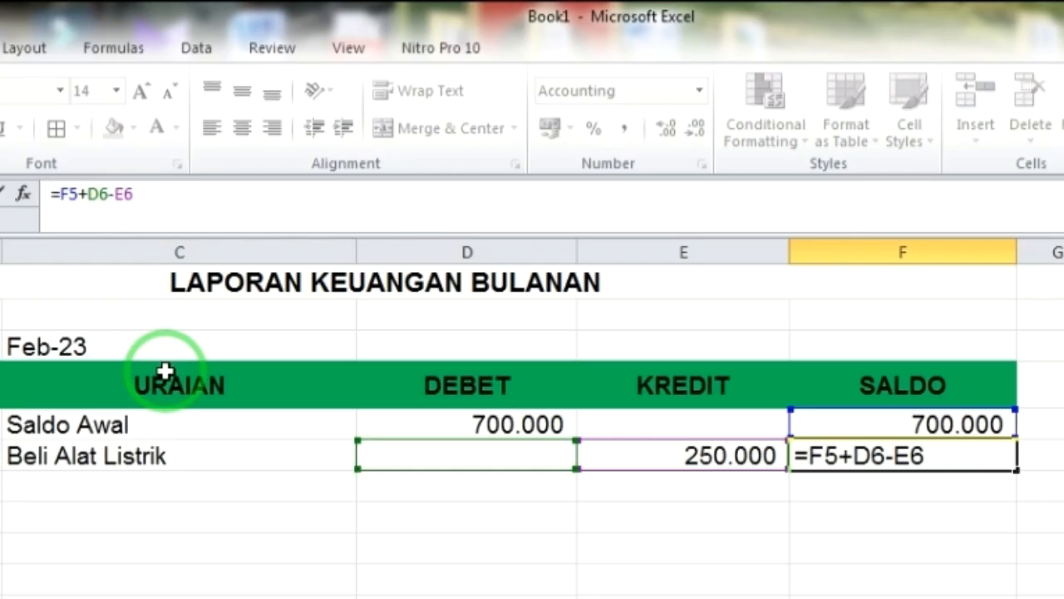
type("if(")
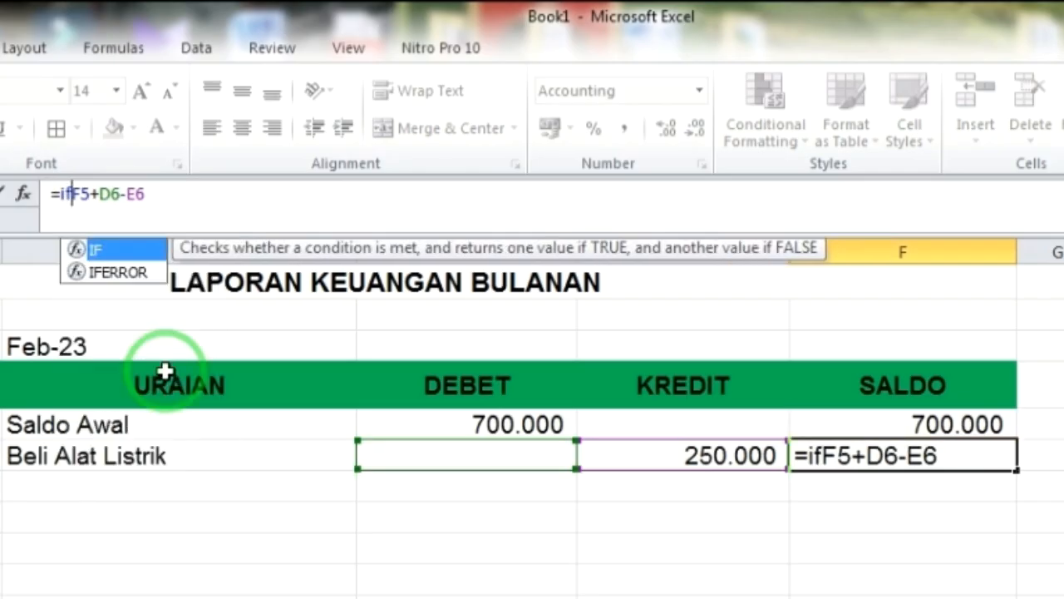
type("and")
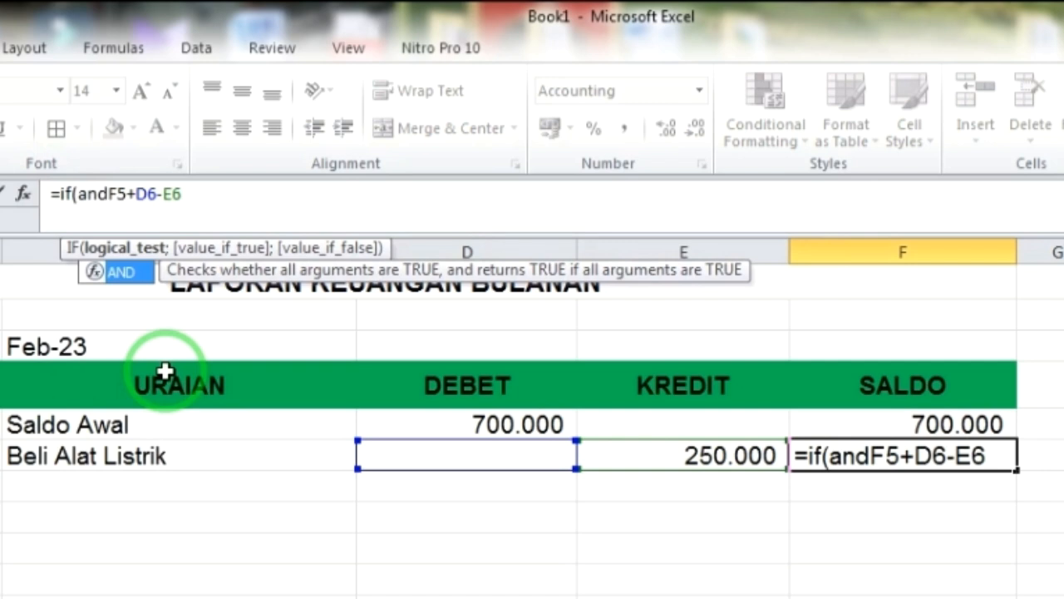
type("(")
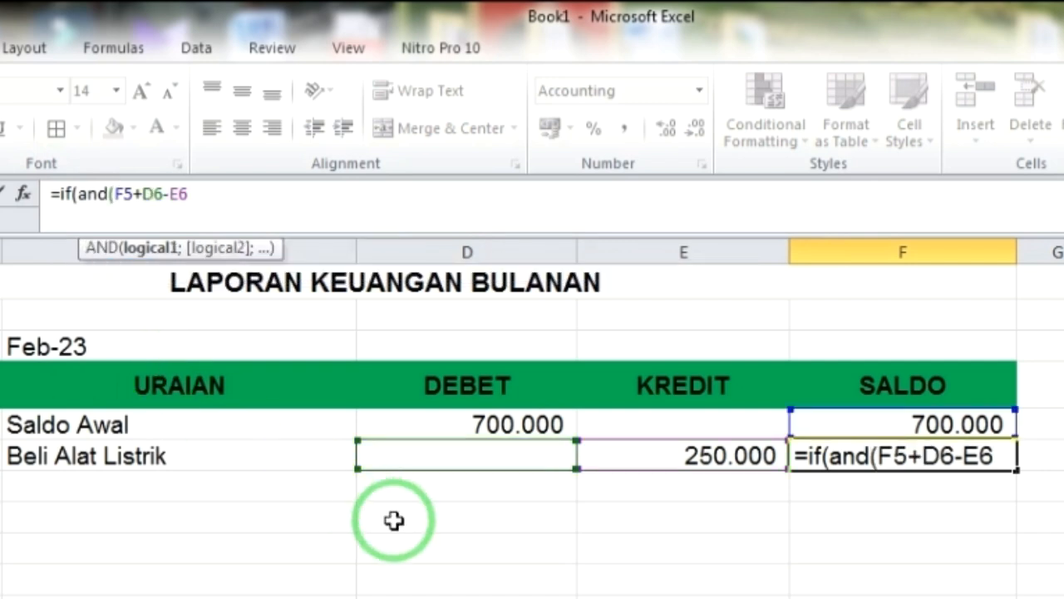
left_click(471, 452)
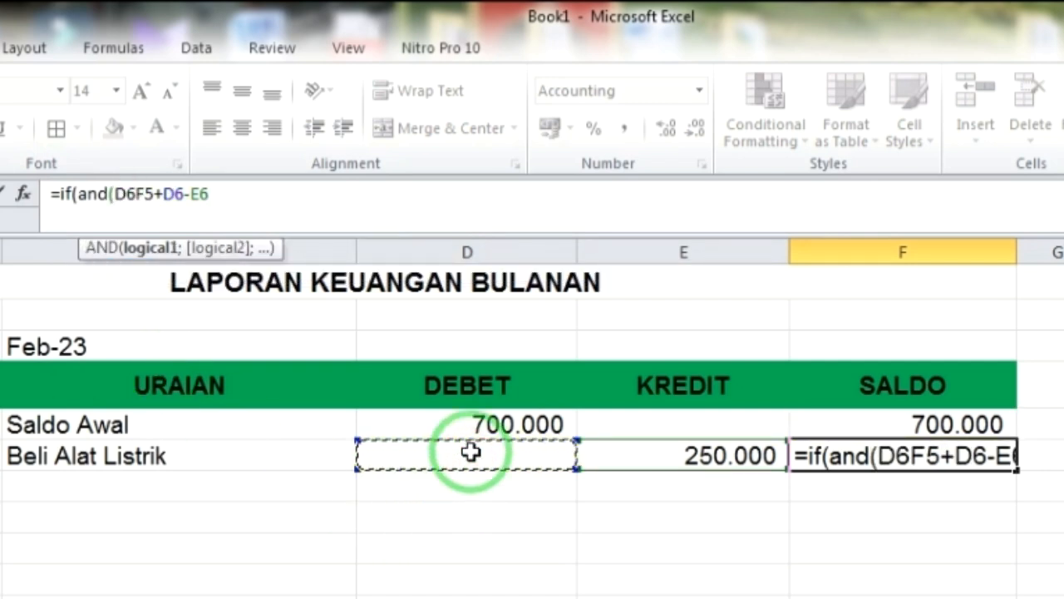
type("=")
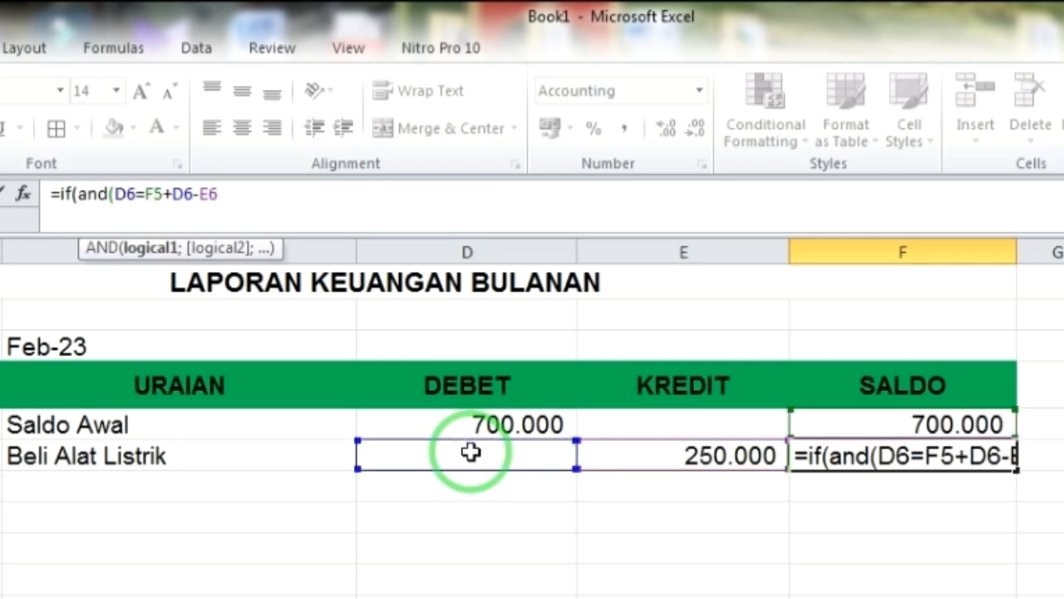
type("\"\";")
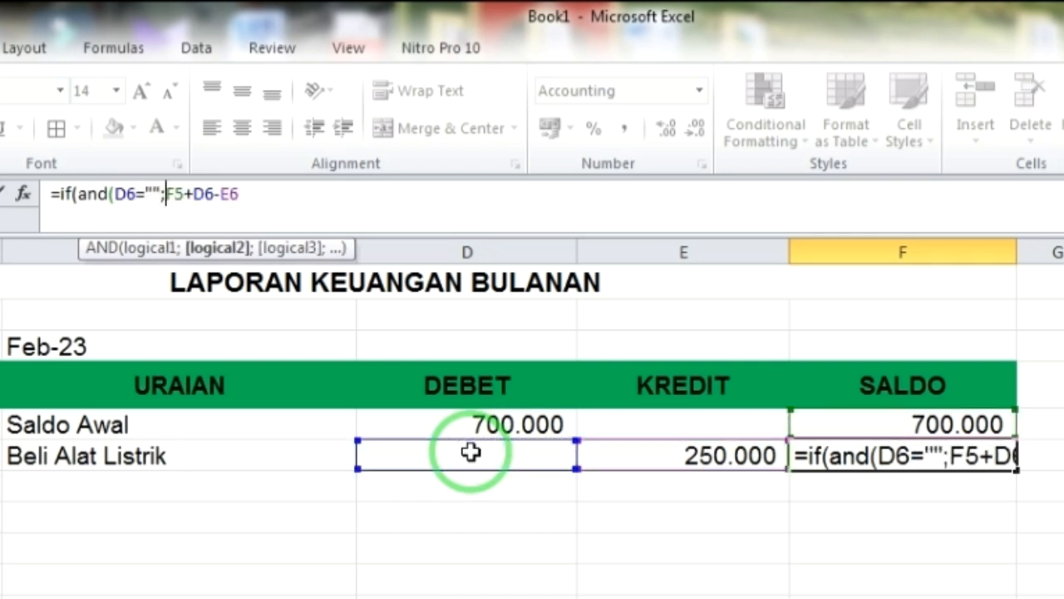
left_click(663, 459)
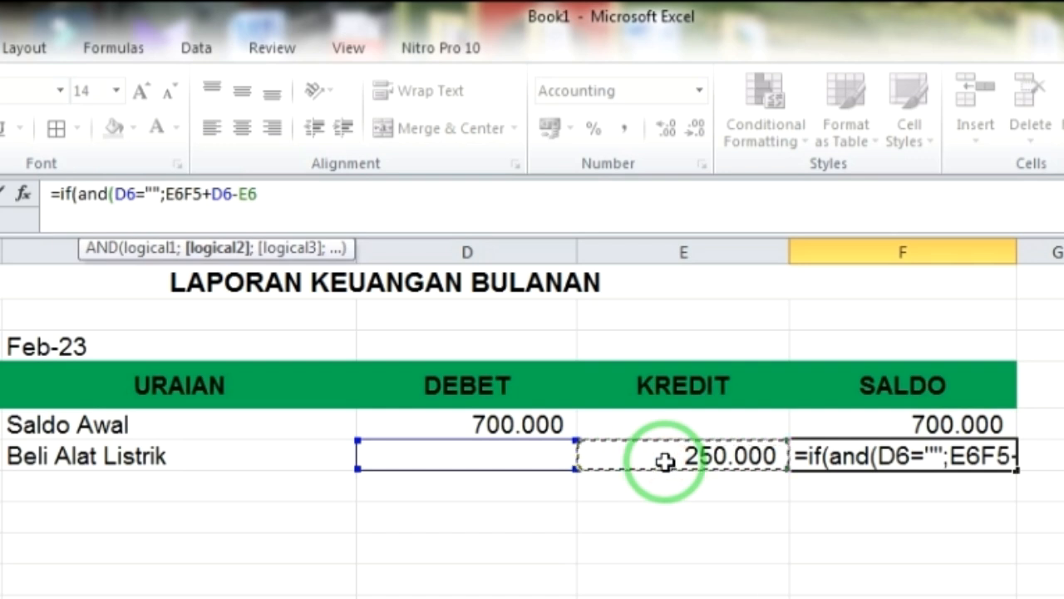
type("=\"\"")
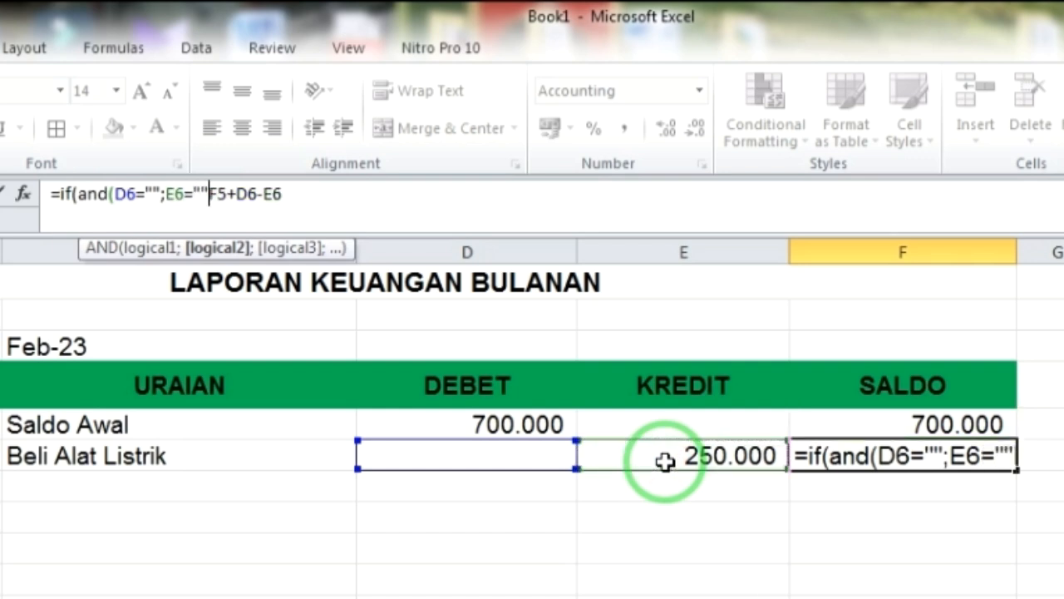
type(")")
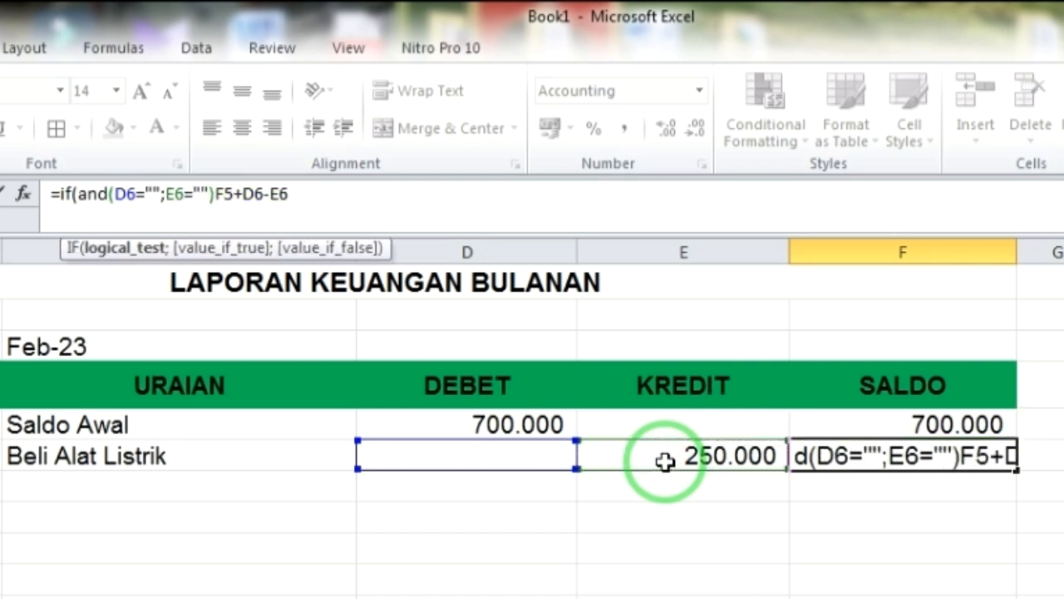
type(";")
type("\"\"")
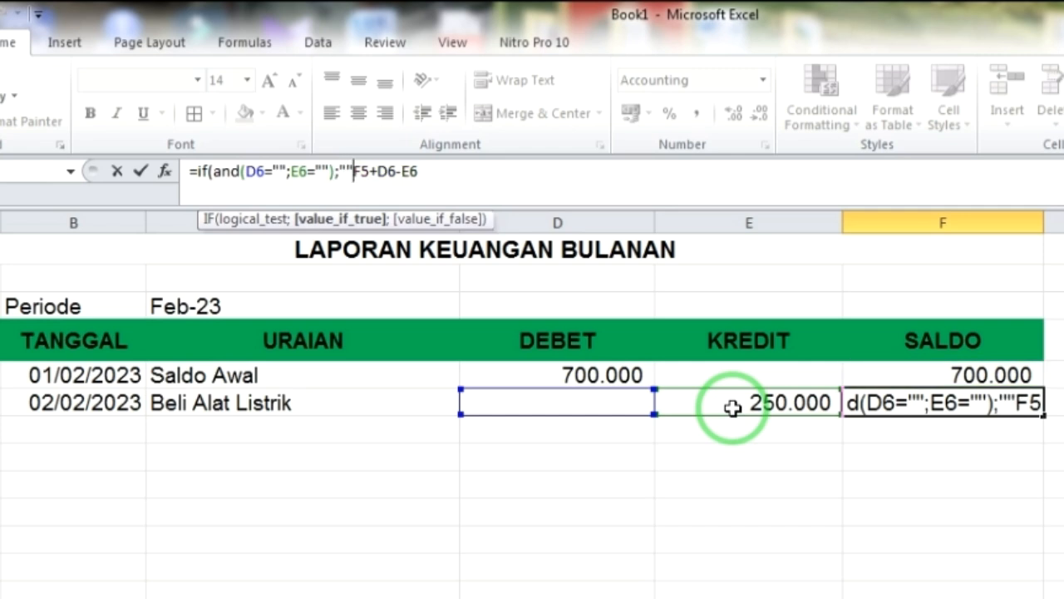
type(";F5+D6-E6")
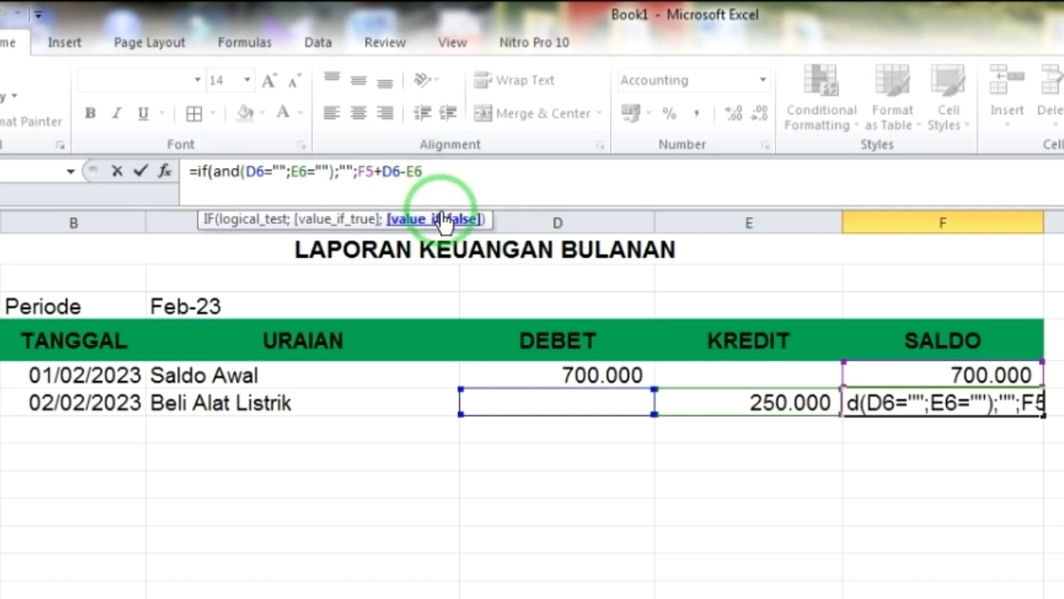
type(")")
key("Return")
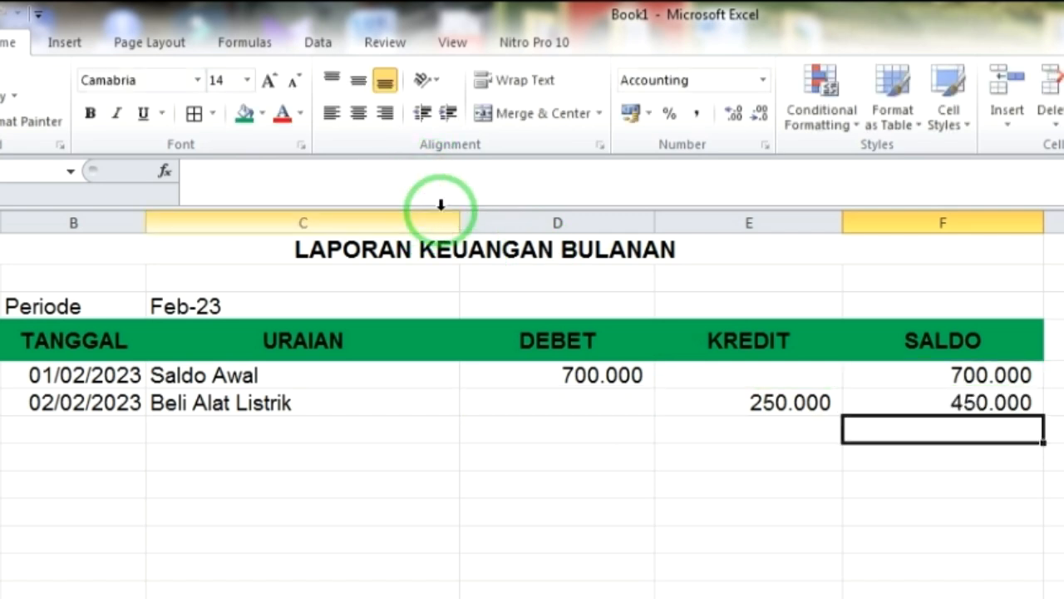
Fill the SALDO formula from F6 down to F14 and check the copied formula in F12
left_click(653, 273)
left_click_drag(774, 282, 773, 426)
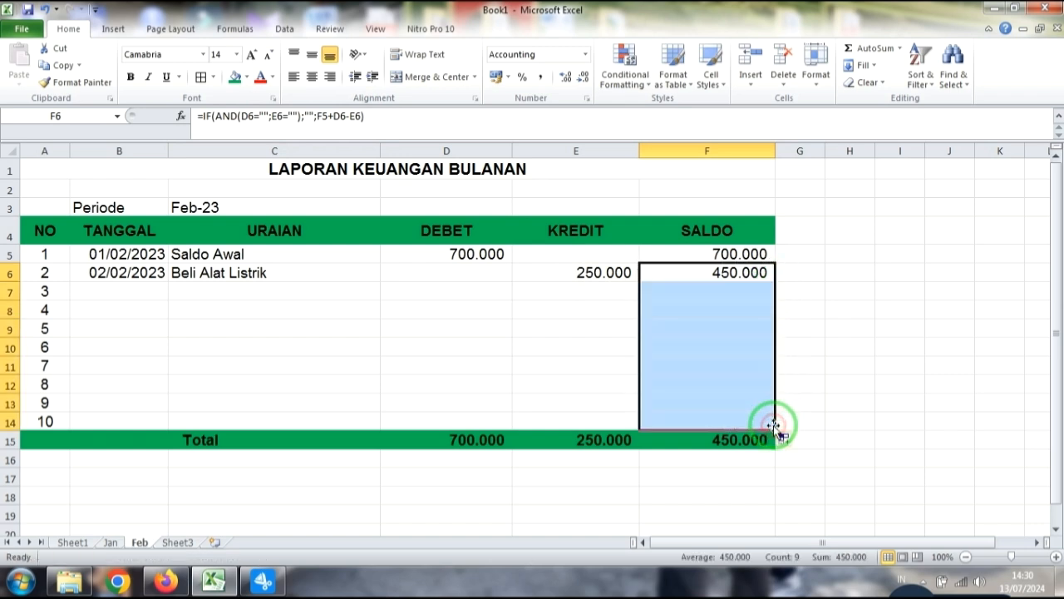
left_click(882, 441)
left_click(714, 381)
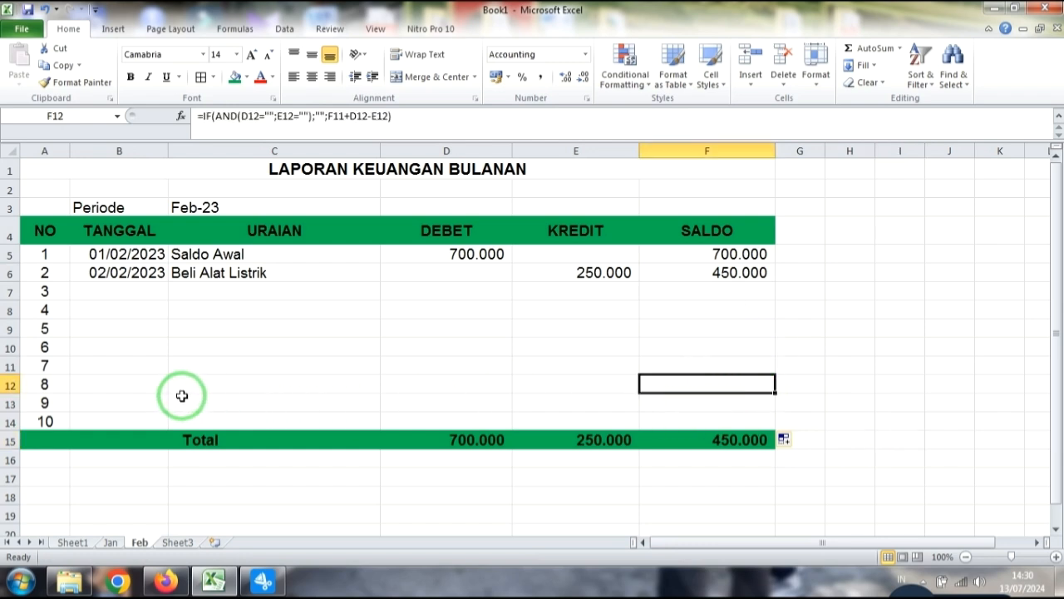
Insert five blank rows above row 8 and renumber the NO column from 2 to 15 in A6:A19
left_click_drag(6, 308, 6, 381)
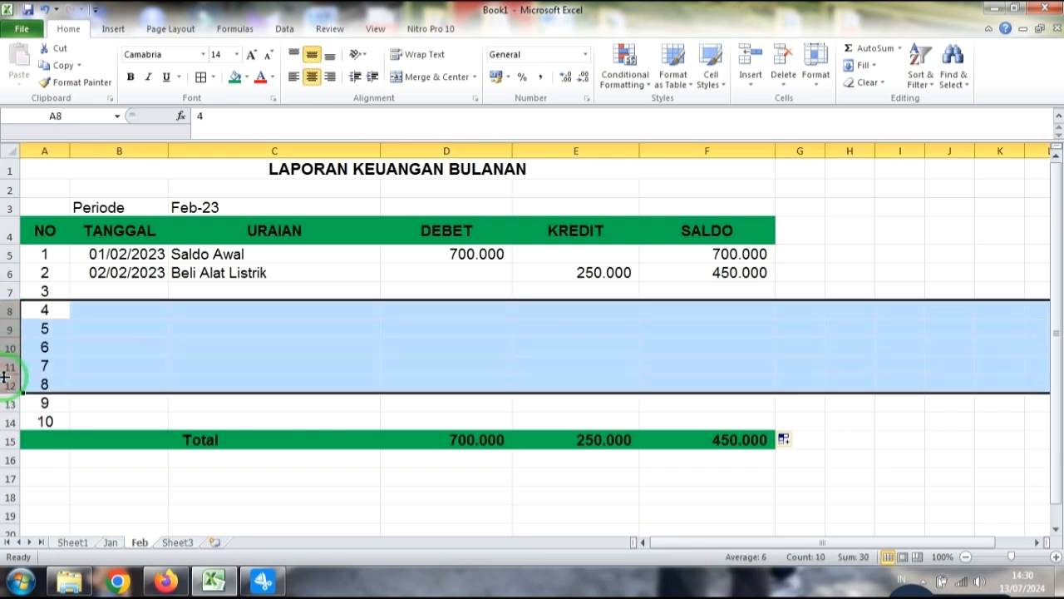
right_click(9, 328)
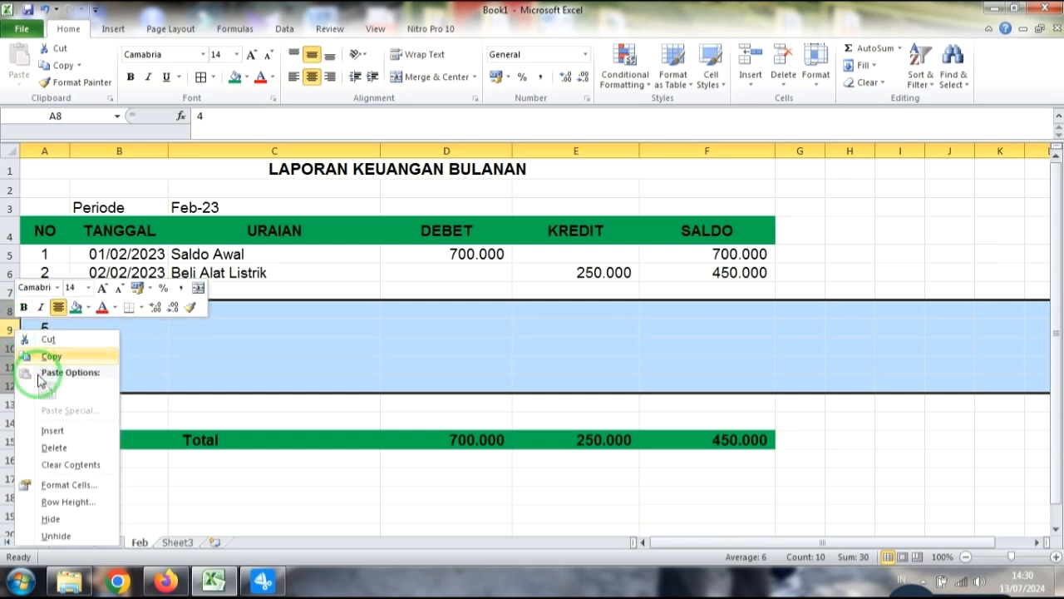
left_click(65, 429)
scroll(183, 420, "down", 1)
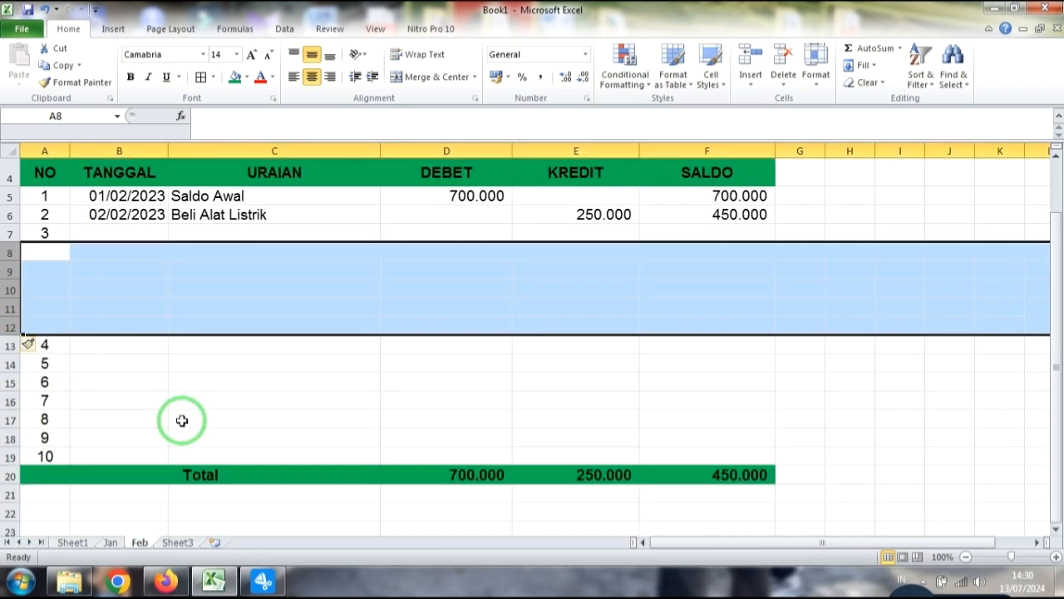
left_click(170, 400)
left_click_drag(45, 215, 69, 457)
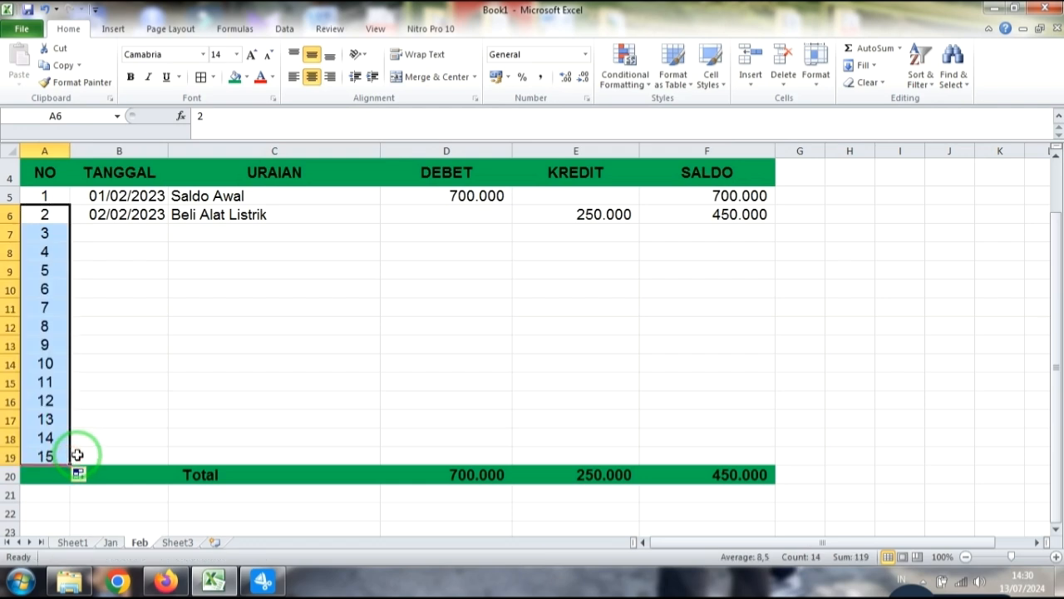
Fill the SALDO formula from F6 down to F19 to cover the inserted rows
left_click(752, 219)
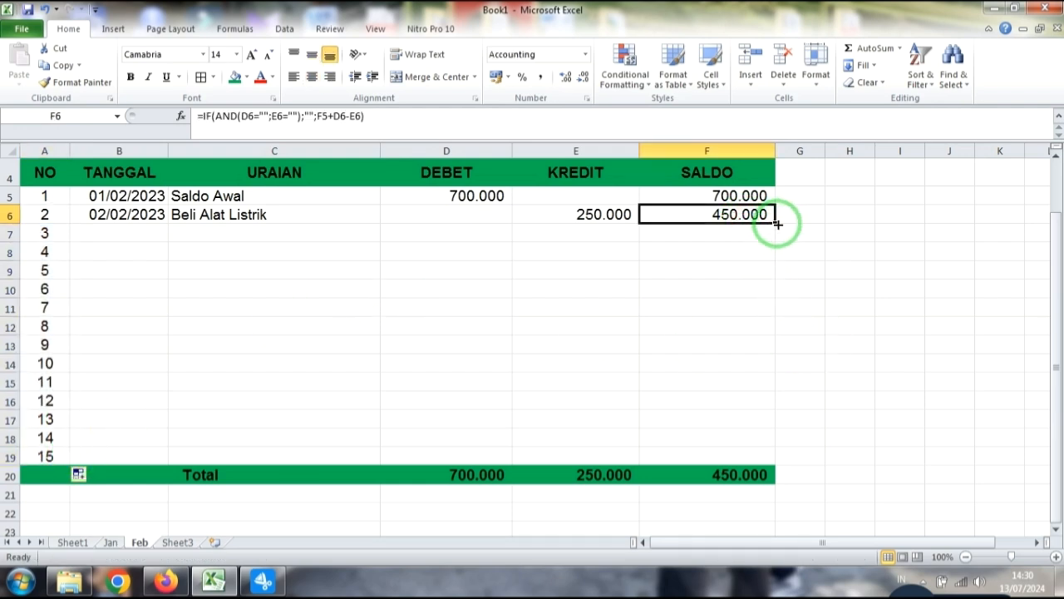
left_click_drag(777, 223, 790, 458)
left_click(827, 291)
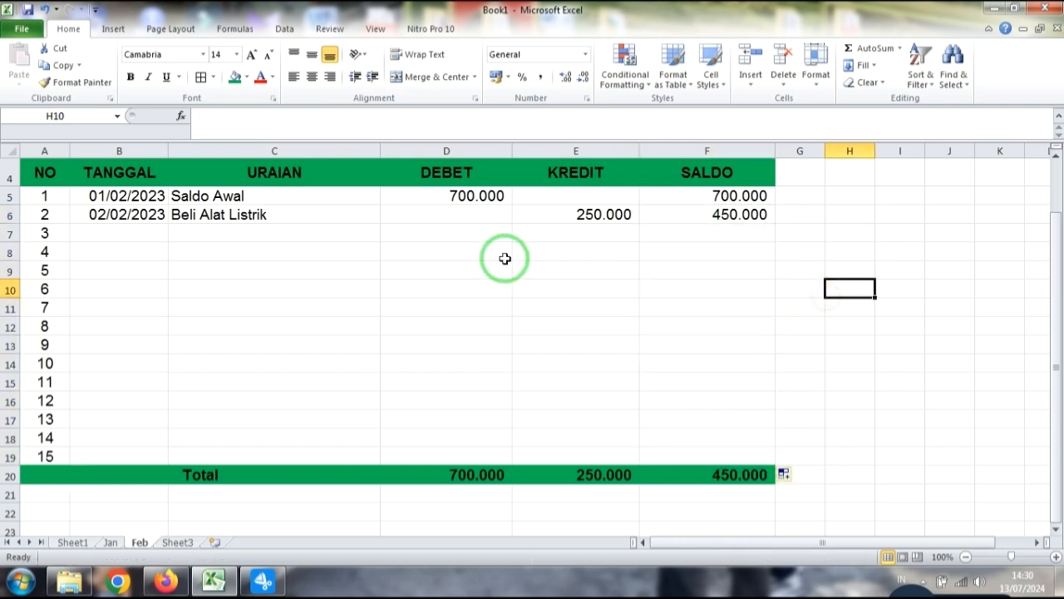
Enter the description Beli Minum in C7 and the KREDIT amount 100000 in E7, then check the SALDO in F7 and F20
left_click(284, 231)
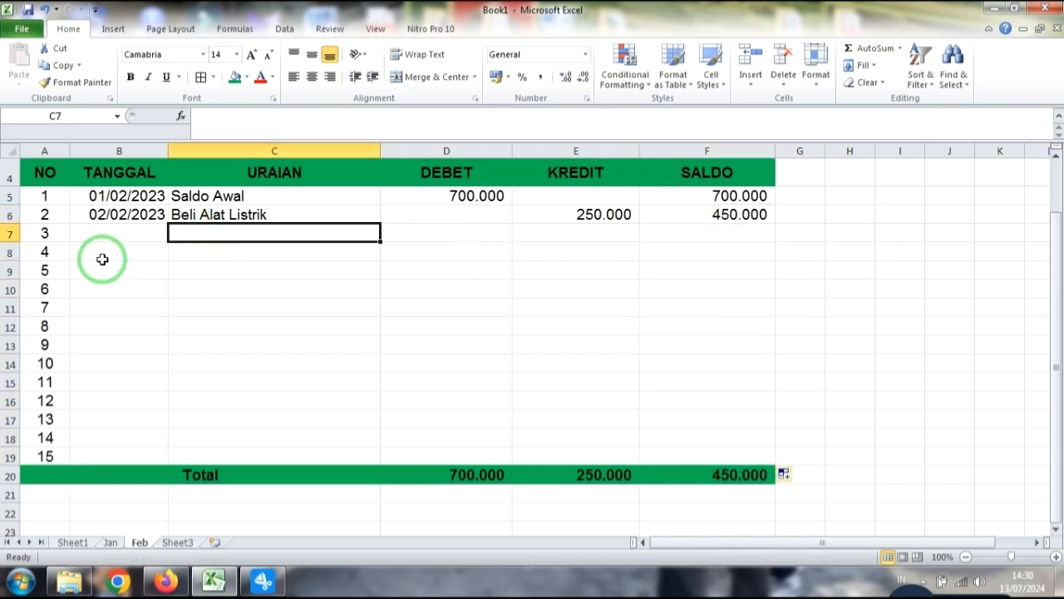
type("Beli ")
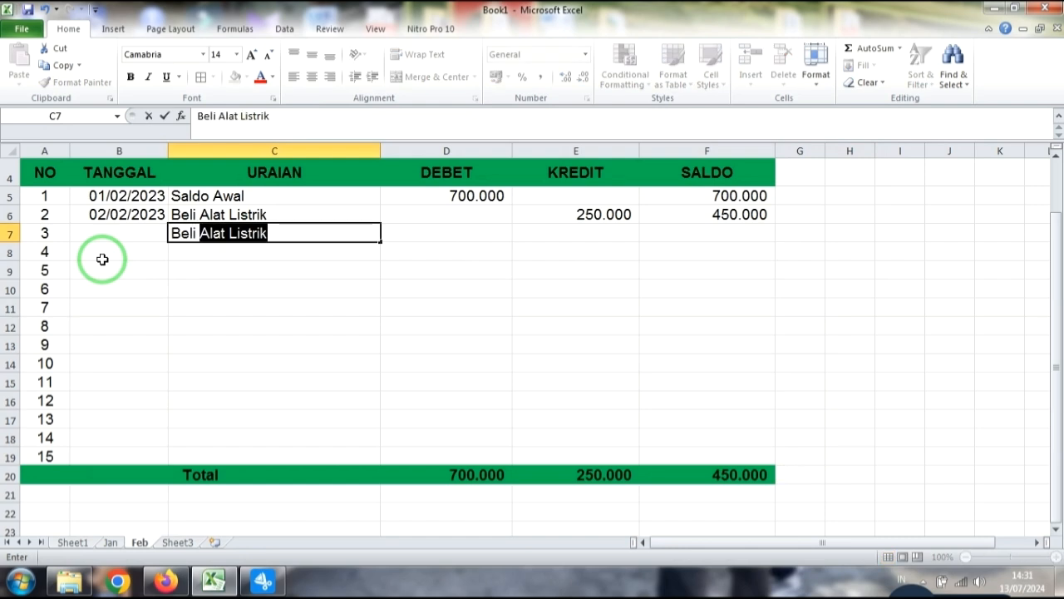
type("Minum")
left_click(484, 237)
left_click(577, 227)
type("1")
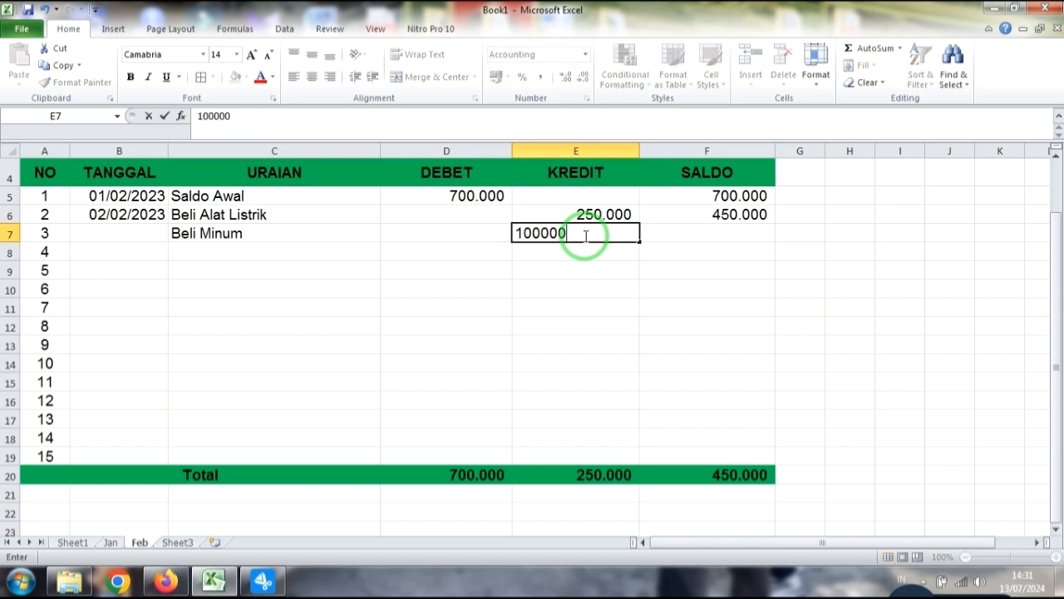
type("00.000")
key("Return")
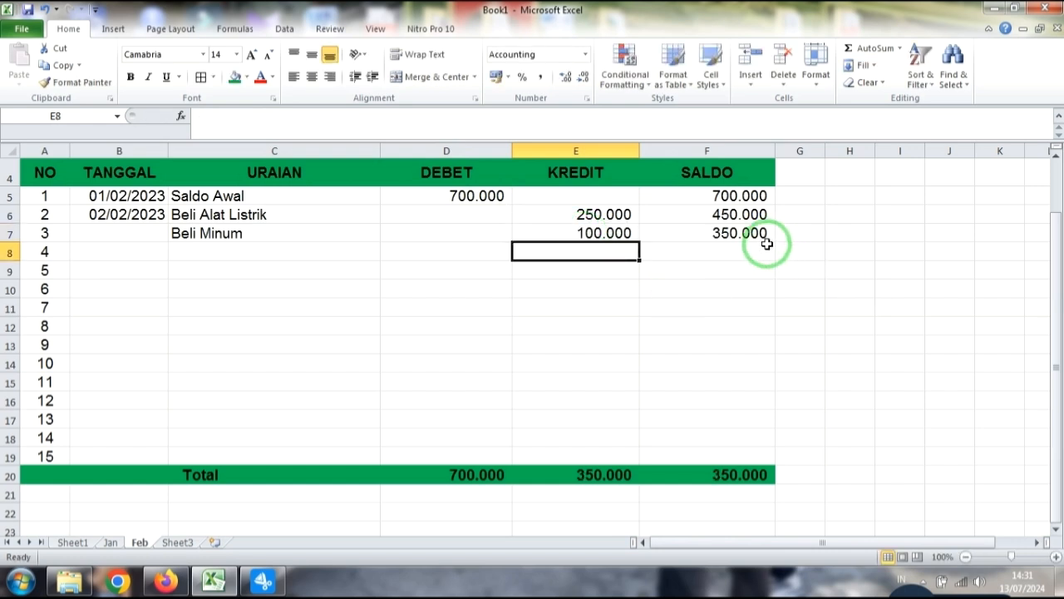
left_click(758, 236)
left_click(750, 475)
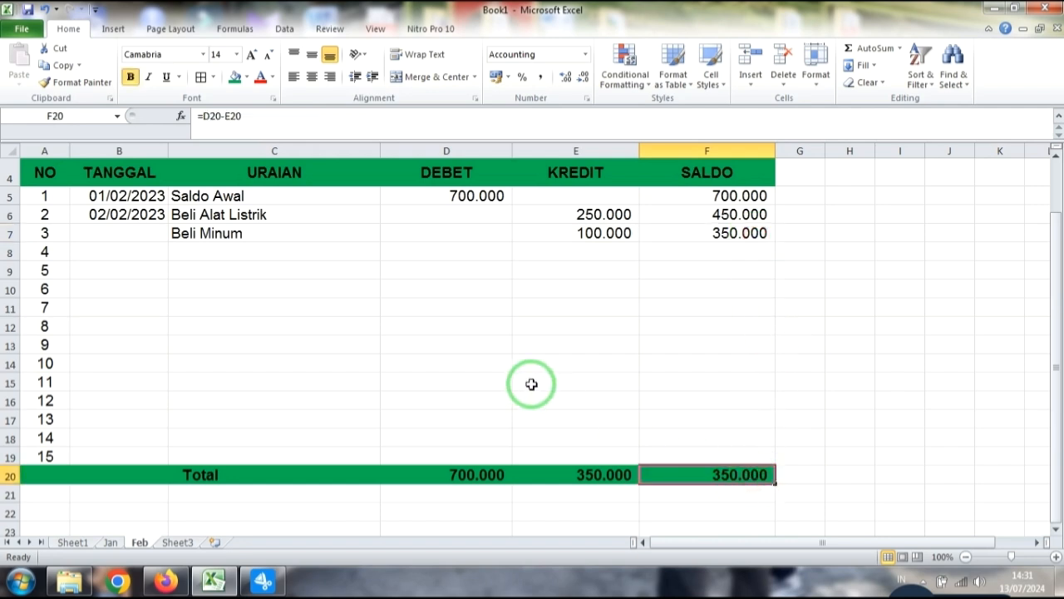